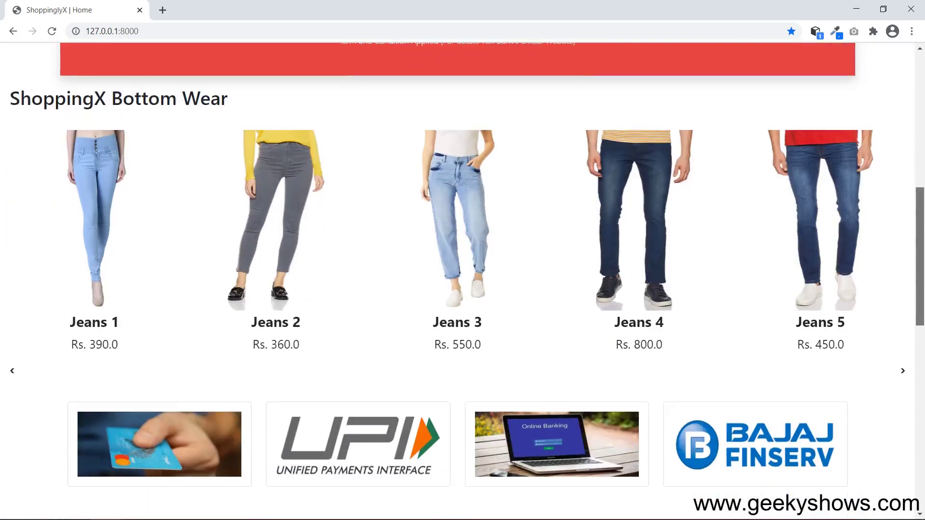
scroll(463, 281, "down", 12)
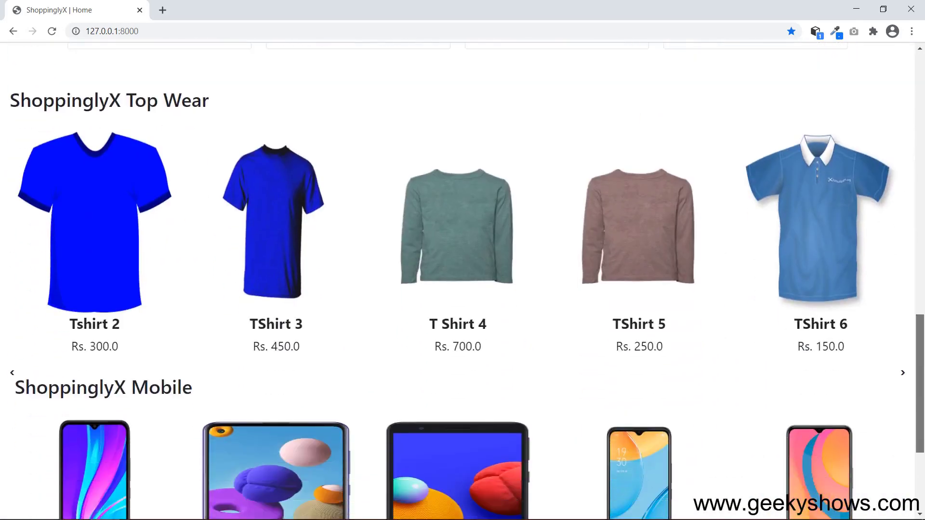
scroll(463, 281, "up", 4)
scroll(840, 223, "up", 15)
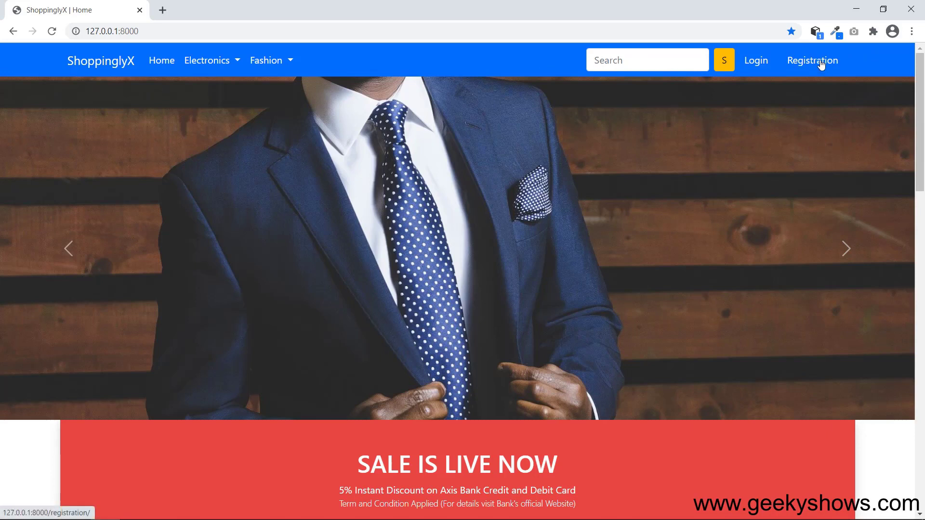
Enter the new customer's username, email and password on the Customer Registration form.
left_click(821, 61)
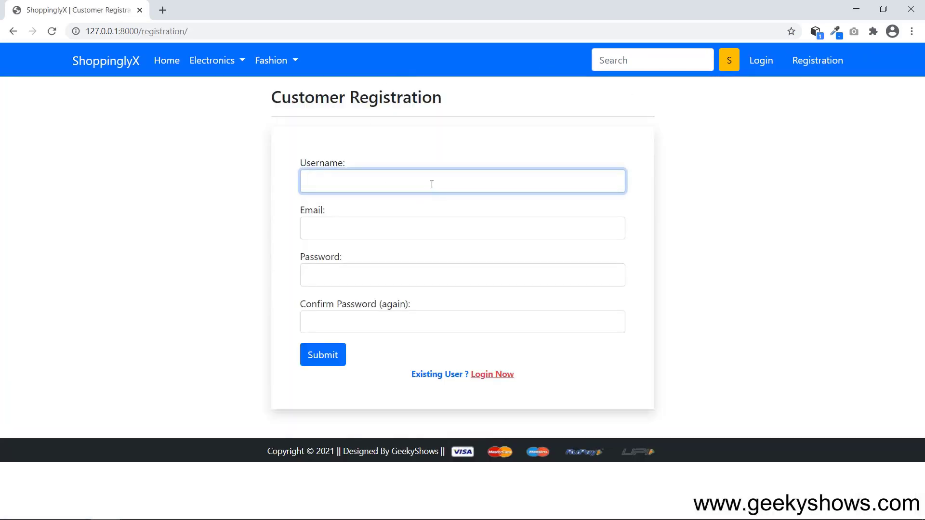
type("sonam")
key("Tab")
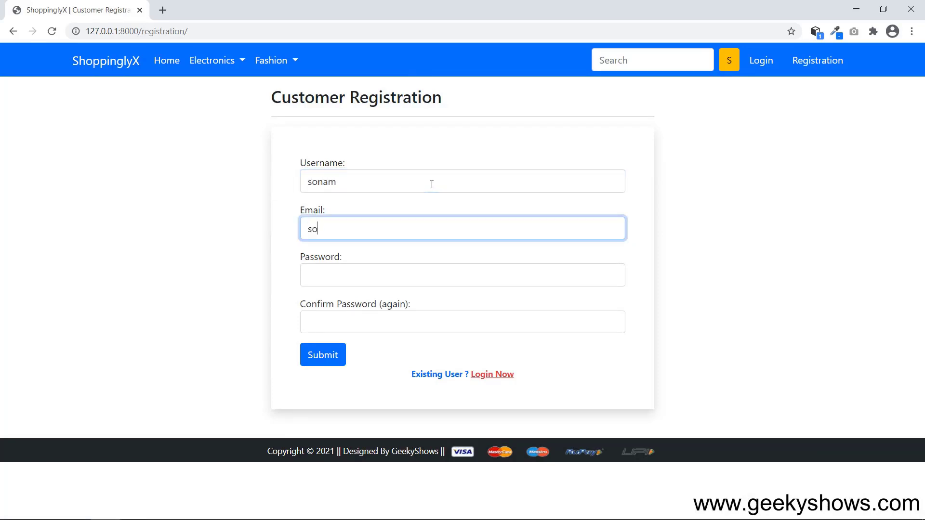
key("Tab")
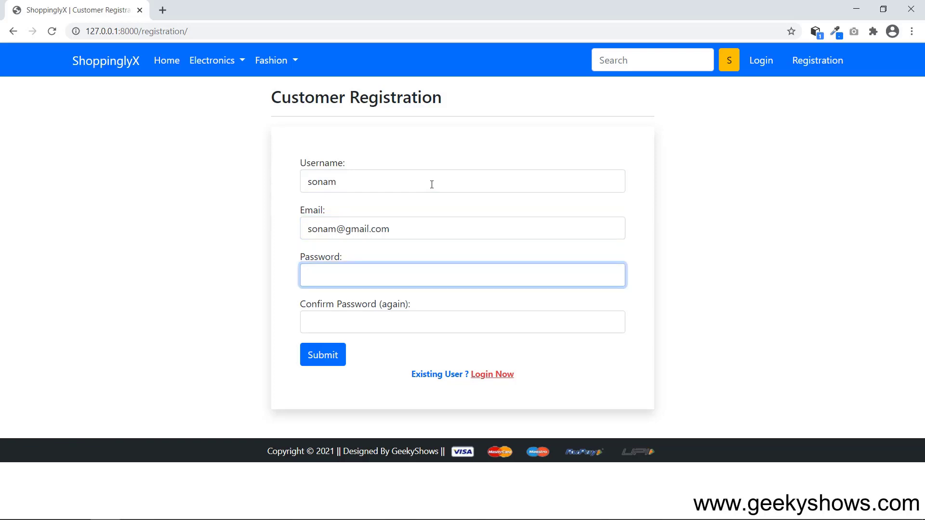
type("1234567890")
key("Tab")
type("1234567890")
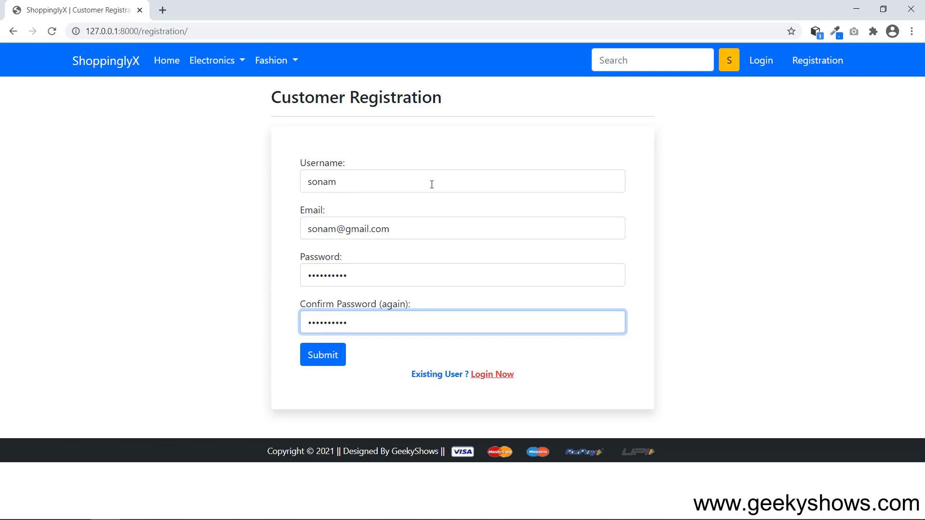
Check each registration field, then submit the form.
left_click(431, 185)
left_click(429, 230)
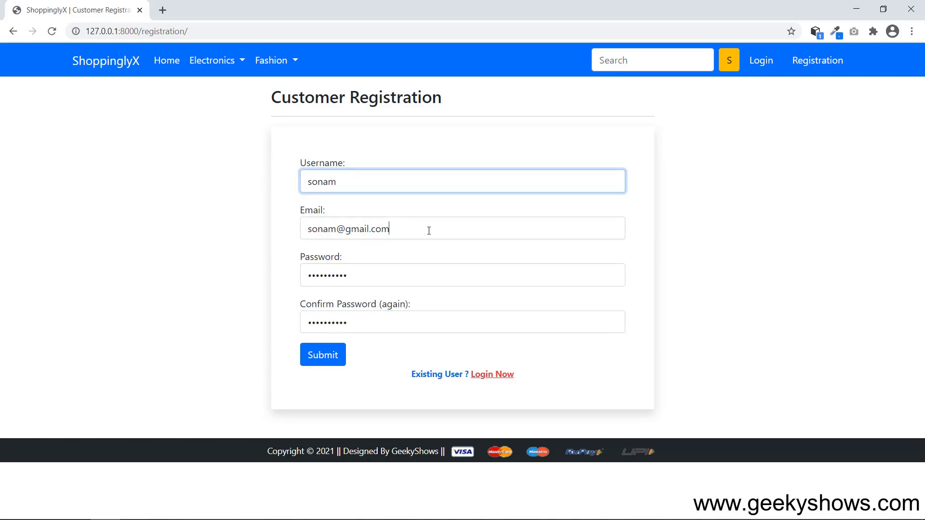
left_click(429, 276)
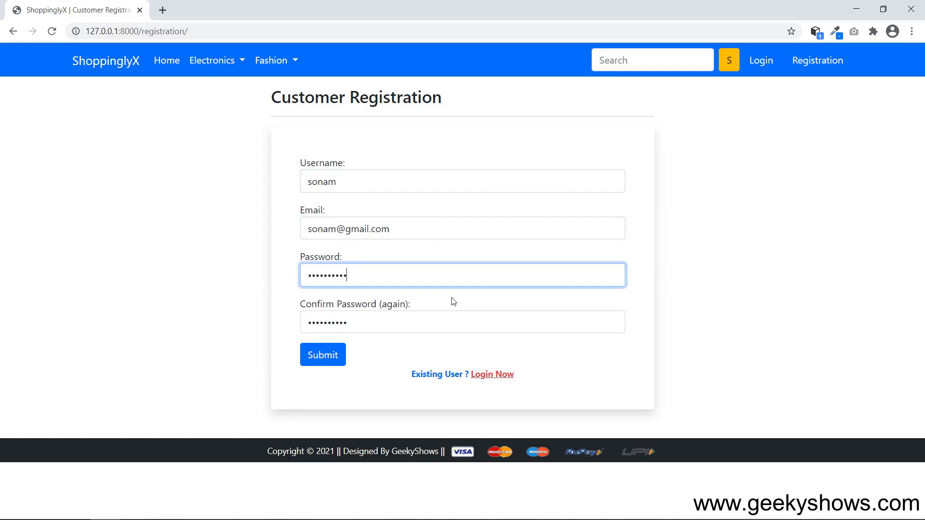
left_click(414, 318)
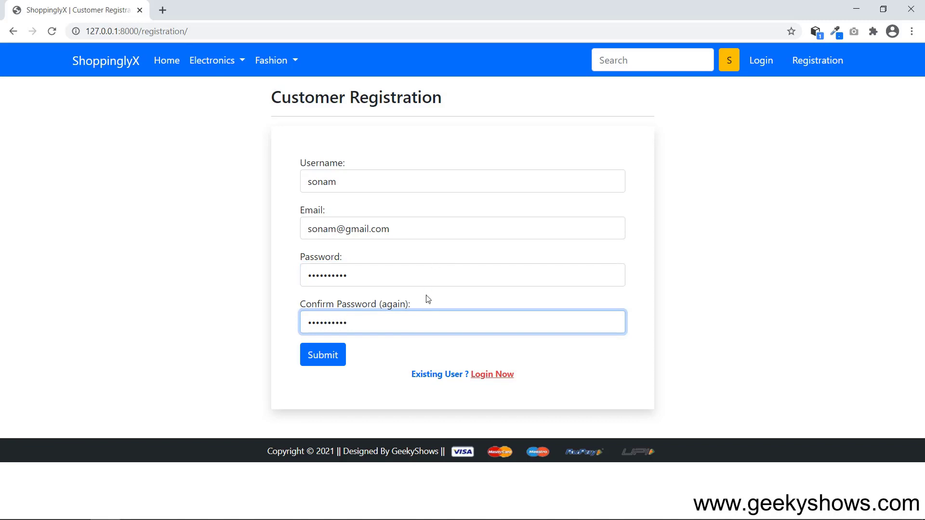
left_click(427, 233)
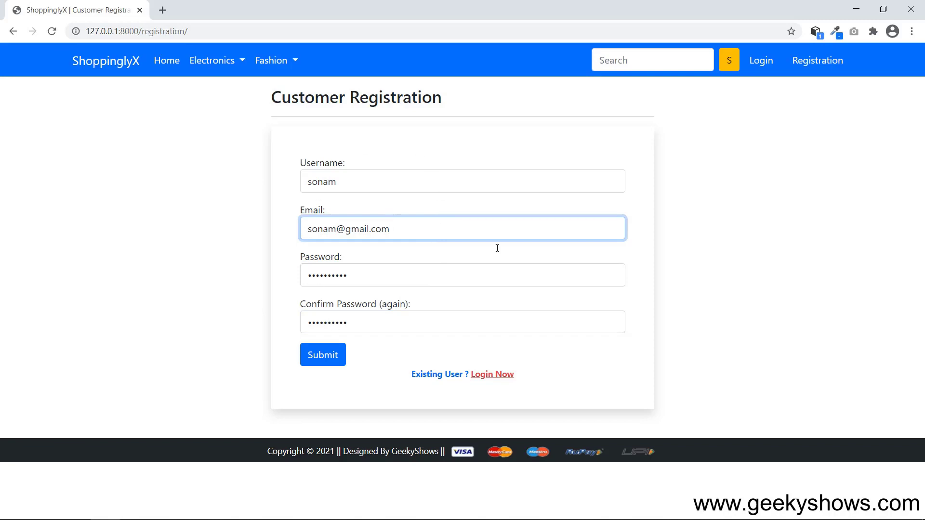
left_click(323, 356)
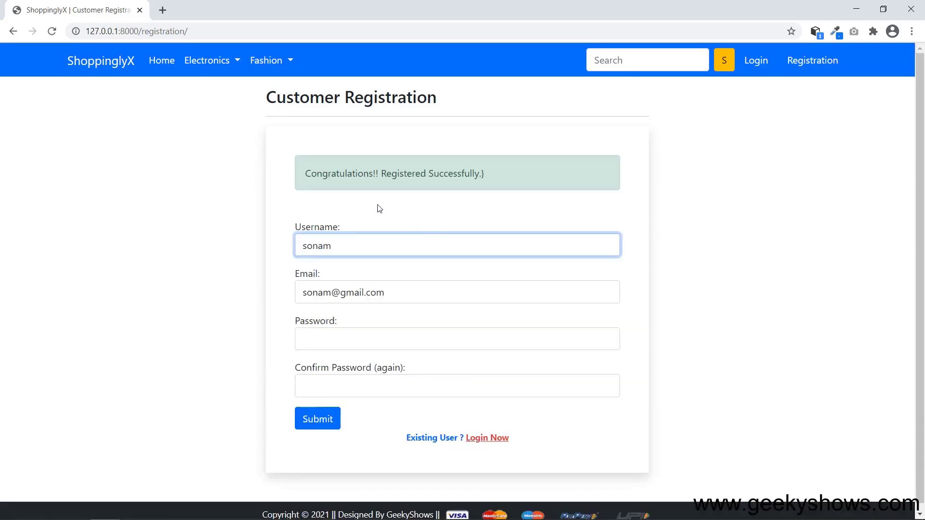
Highlight the Registered Successfully message and the existing-user prompt.
left_click_drag(317, 173, 501, 178)
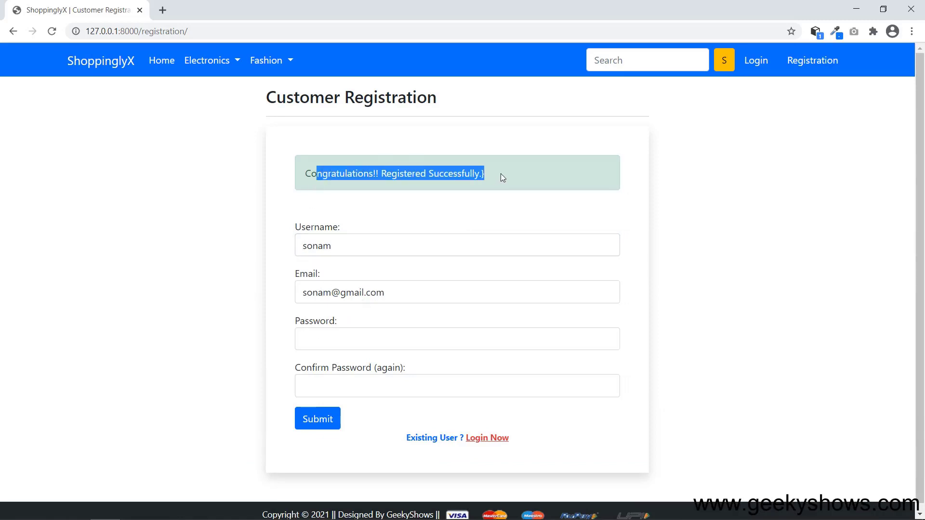
left_click(721, 271)
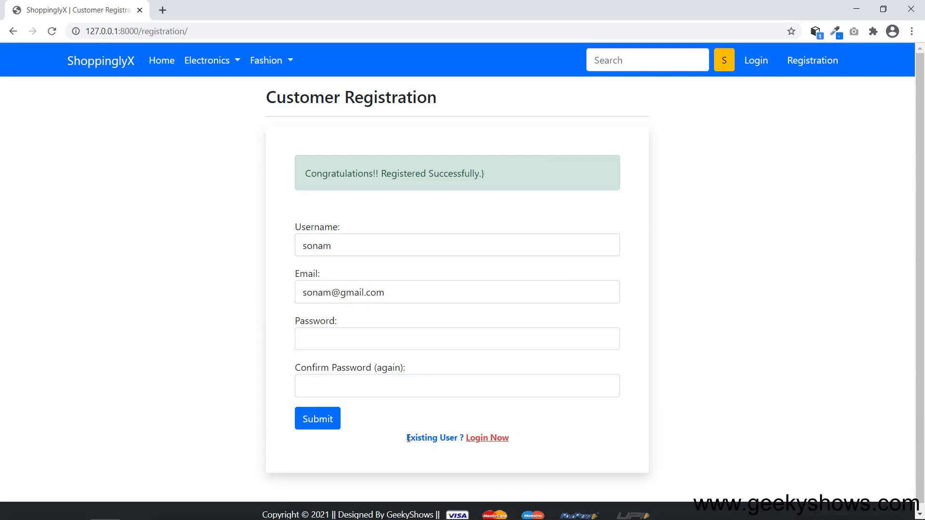
left_click_drag(407, 438, 522, 440)
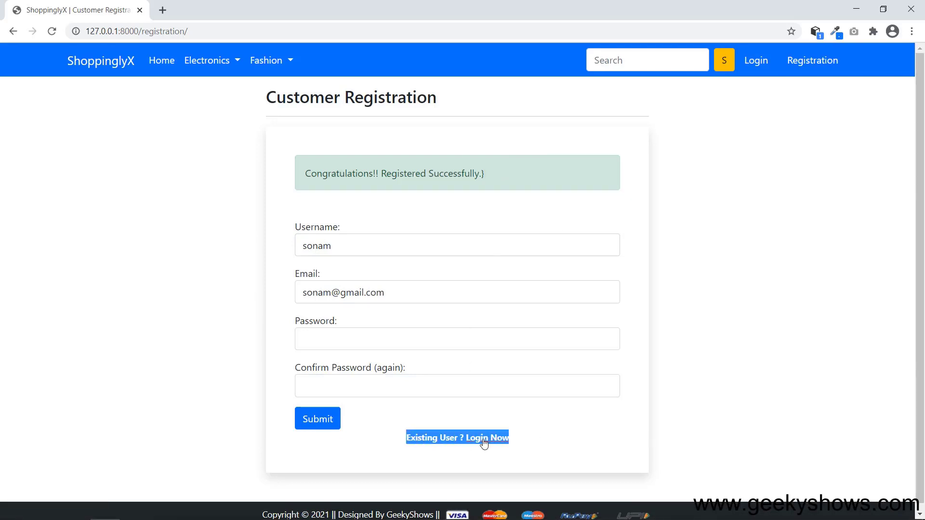
left_click(540, 436)
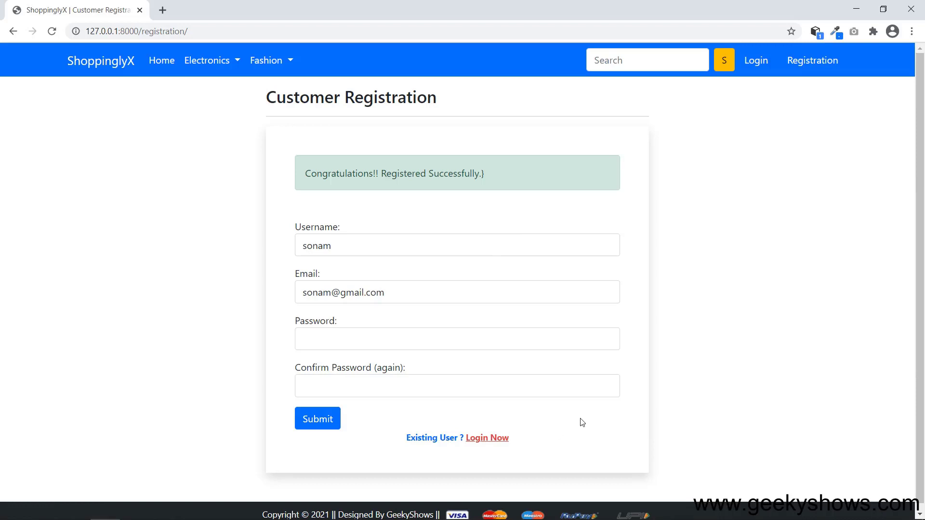
Log in with the newly registered customer's username and password.
left_click(764, 62)
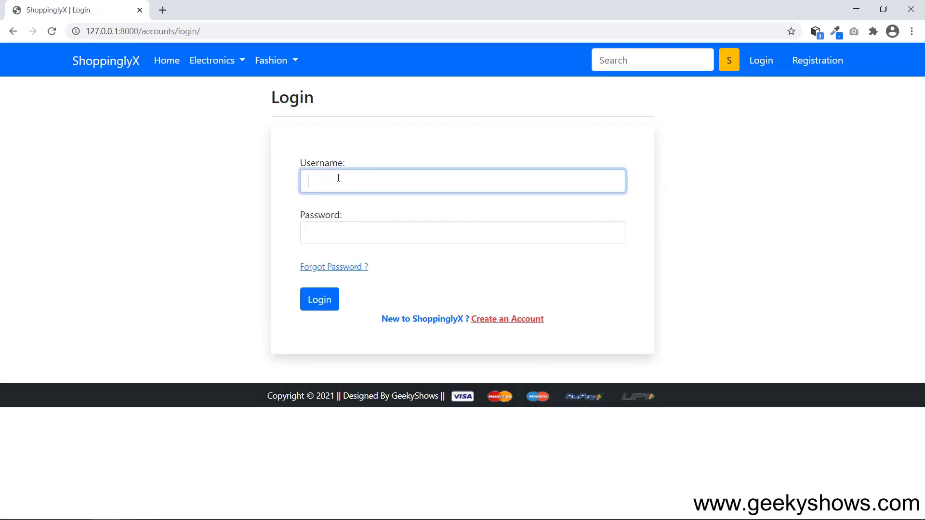
type("sonam")
key("Tab")
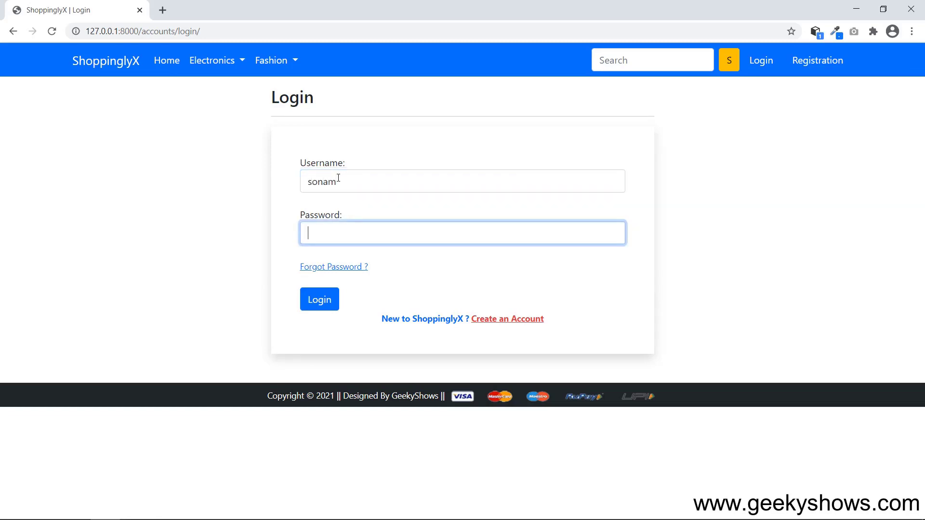
type("geekyshows")
left_click(323, 302)
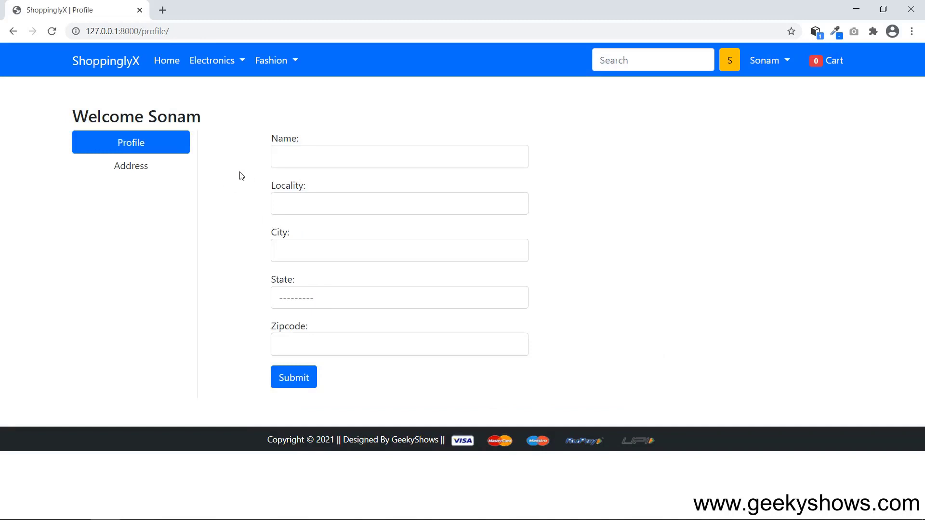
left_click(788, 61)
left_click(776, 146)
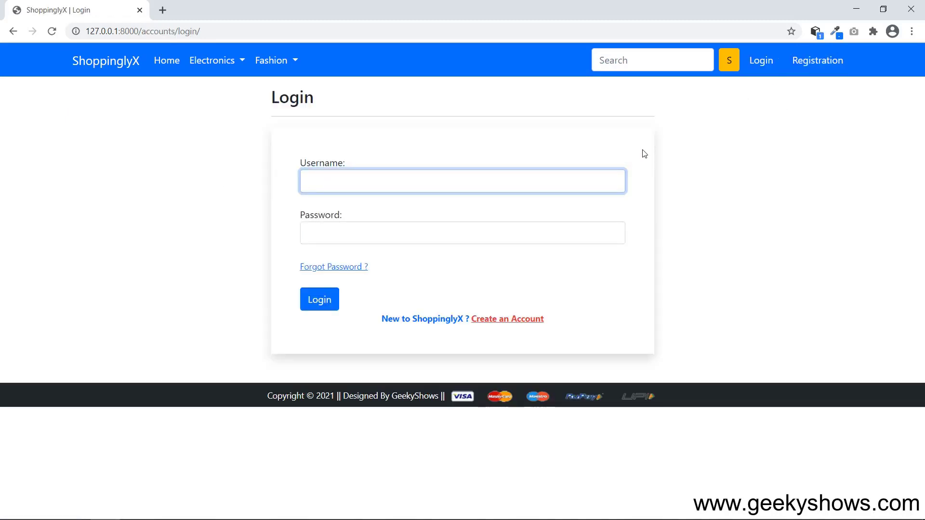
left_click(355, 274)
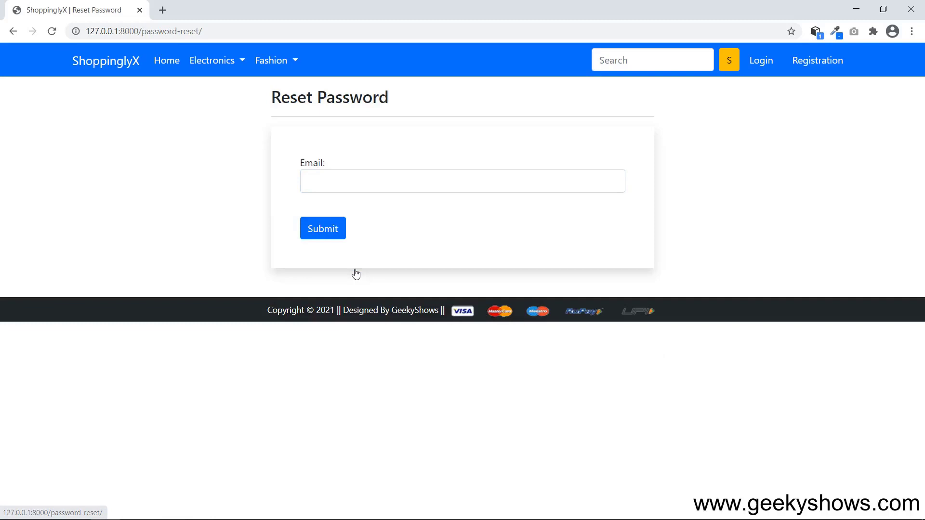
left_click(350, 181)
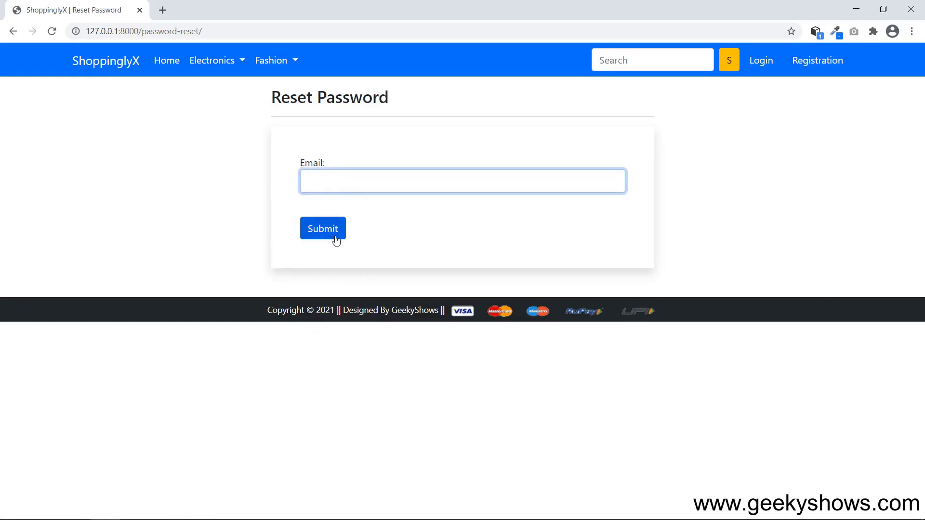
left_click(761, 61)
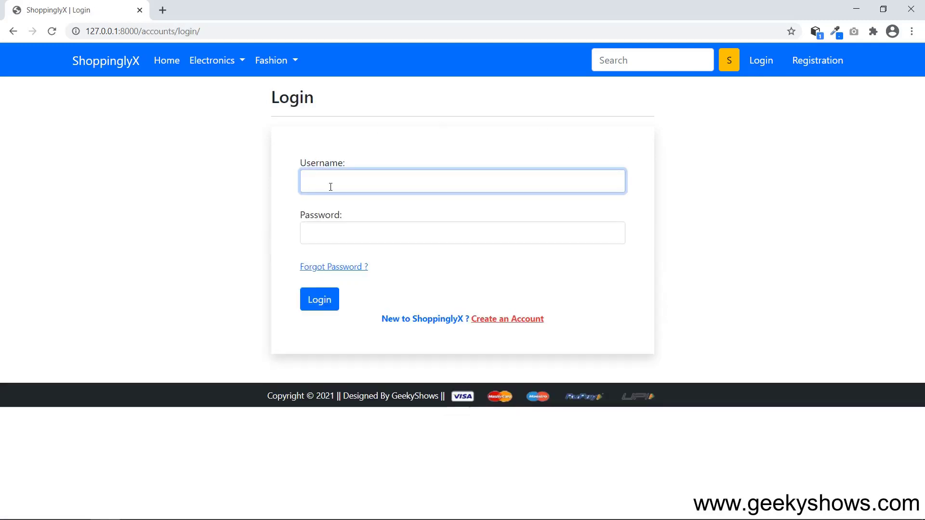
key("Tab")
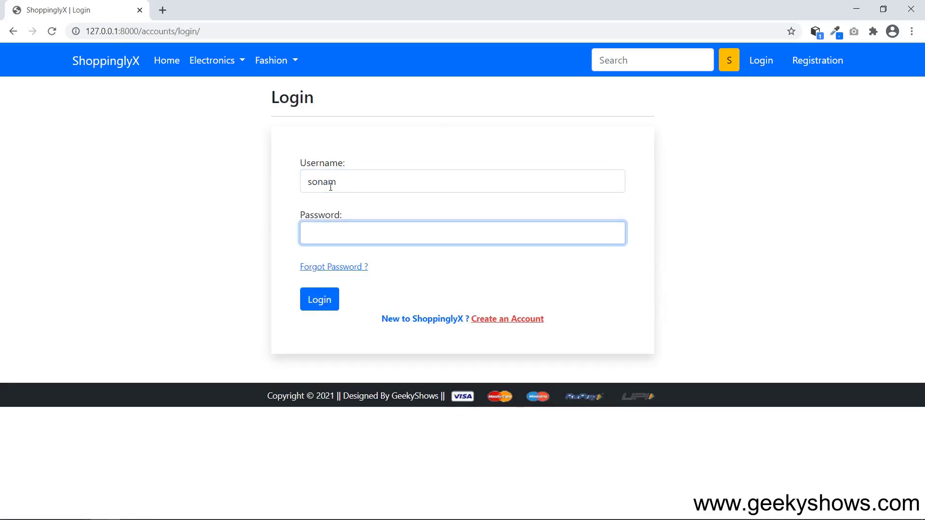
left_click(321, 306)
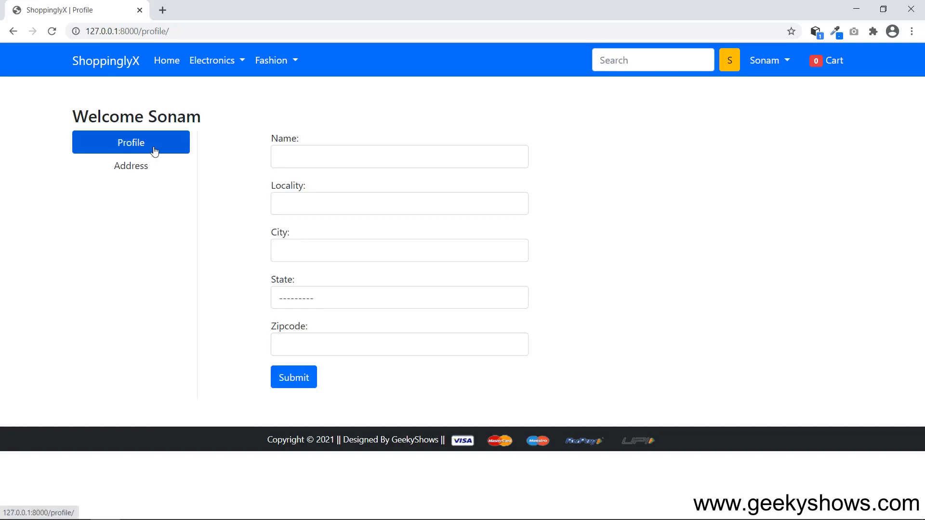
left_click(133, 166)
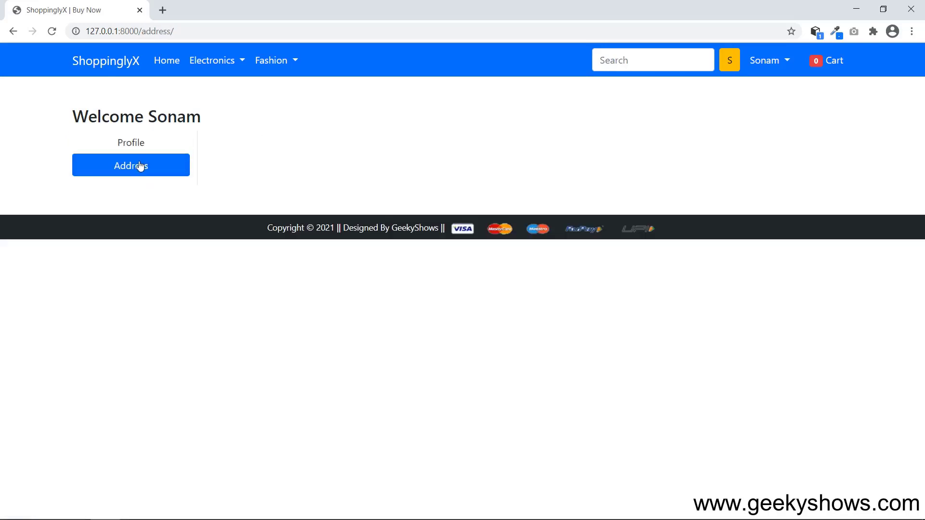
left_click(142, 147)
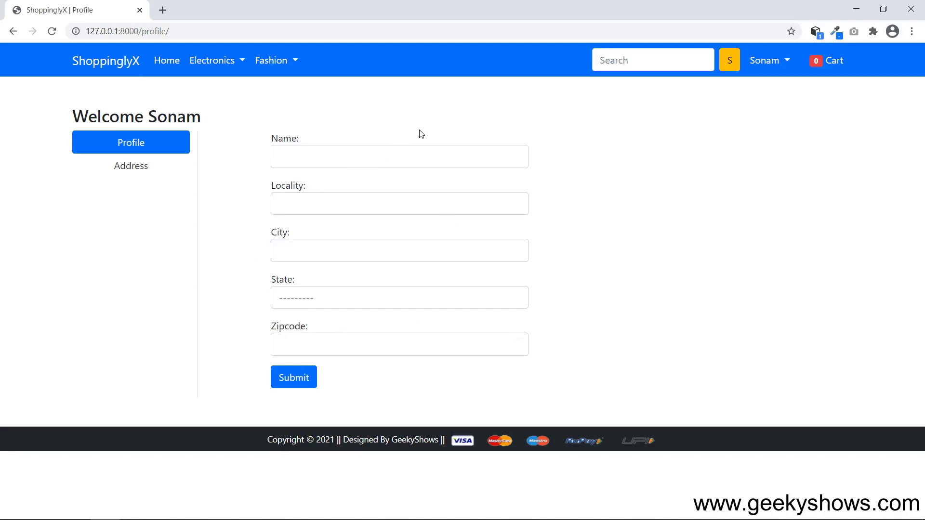
left_click(399, 155)
left_click(370, 204)
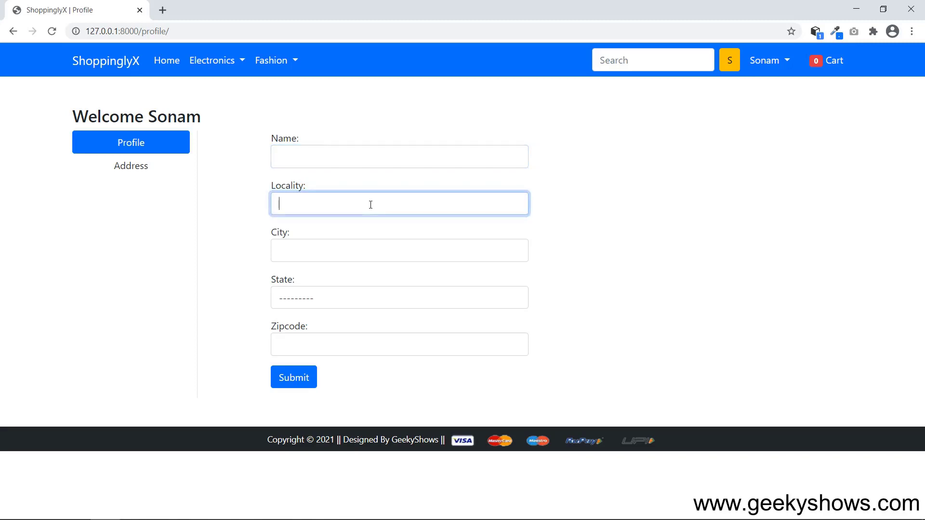
left_click(348, 250)
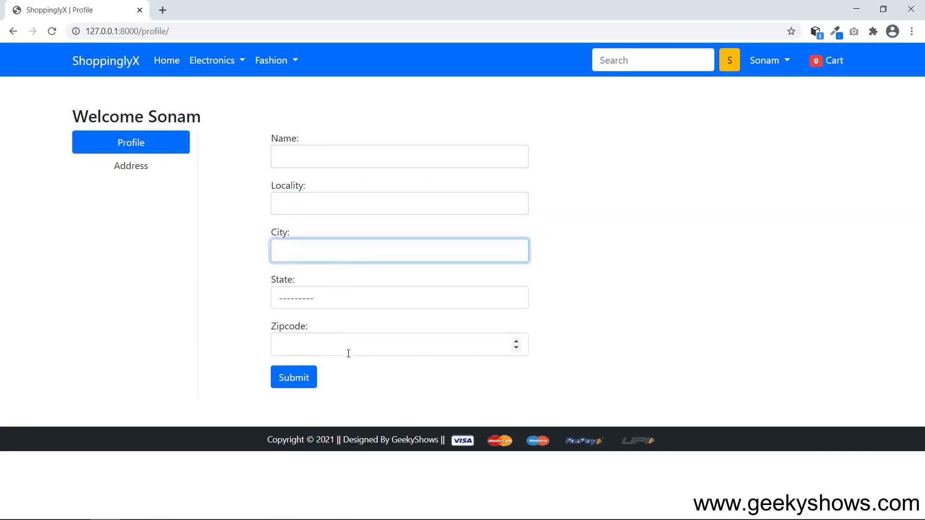
left_click(141, 166)
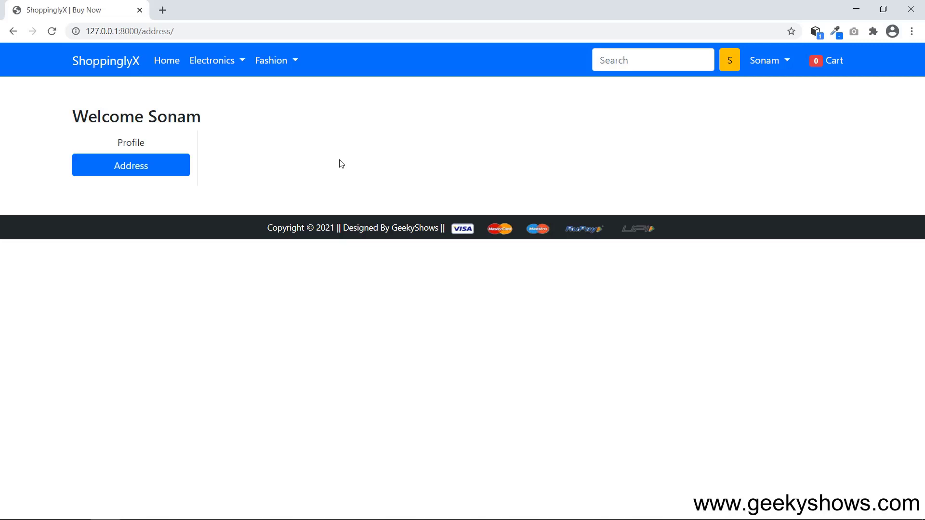
left_click(157, 144)
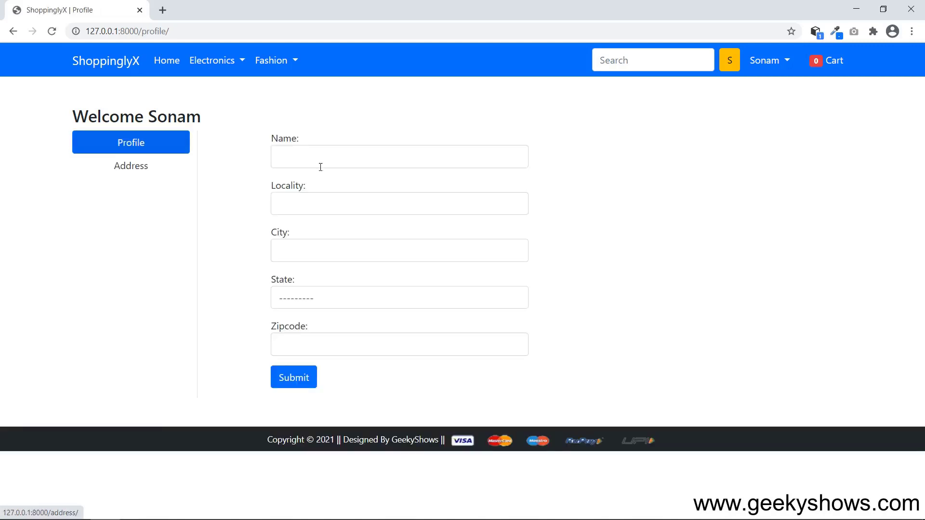
left_click(149, 166)
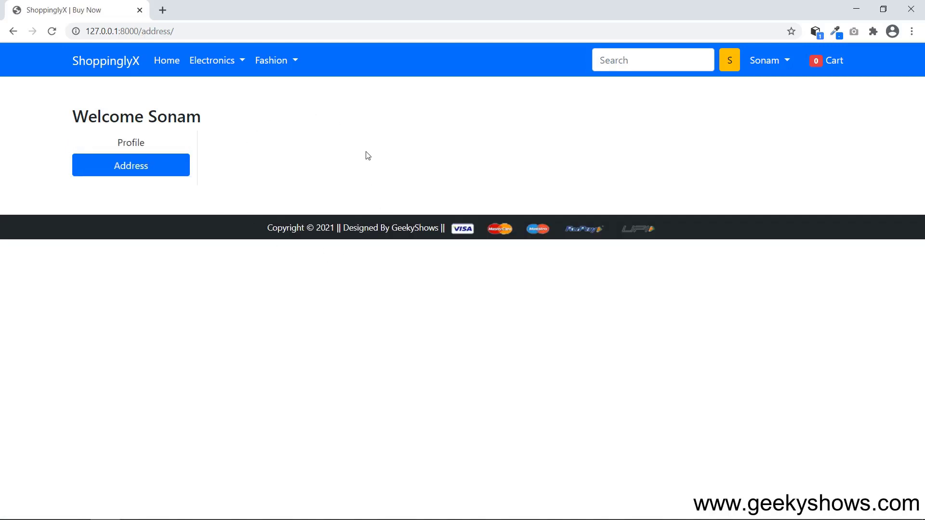
left_click(133, 143)
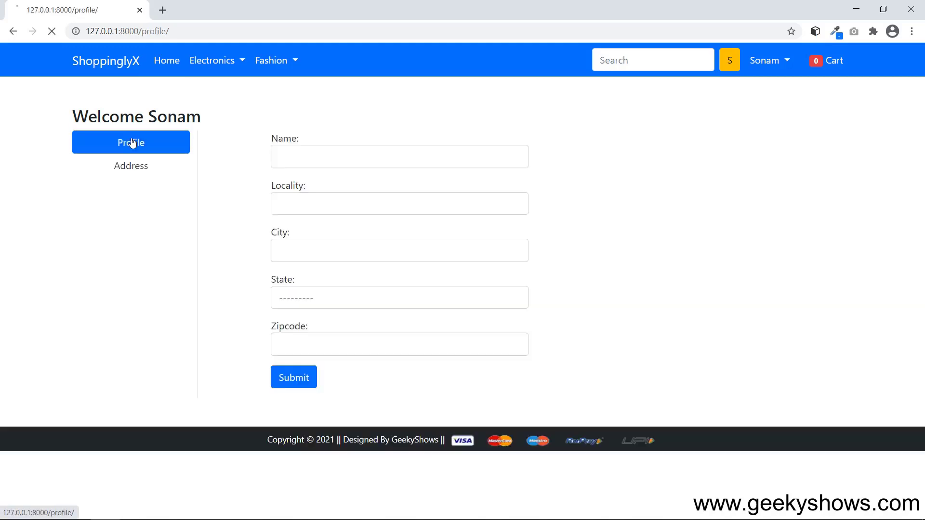
Enter the customer's full name, locality and city in the profile form.
left_click(323, 159)
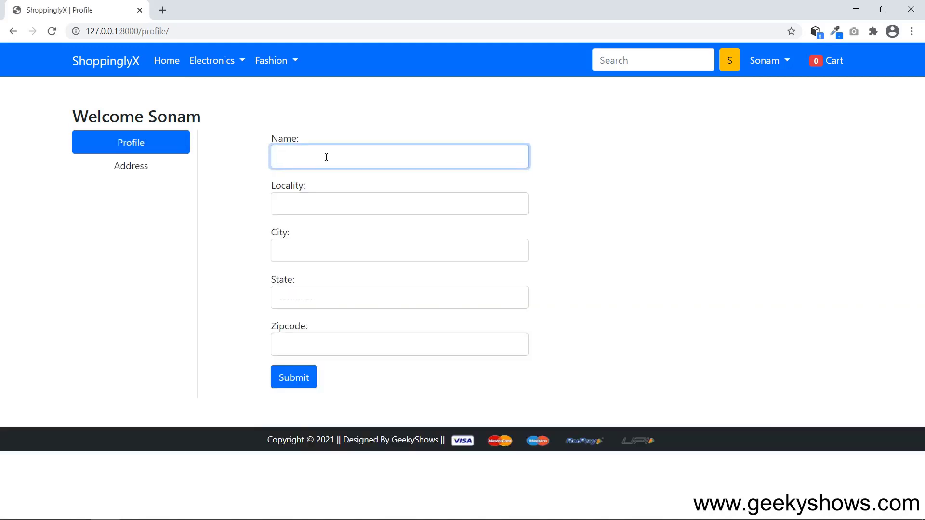
key("Tab")
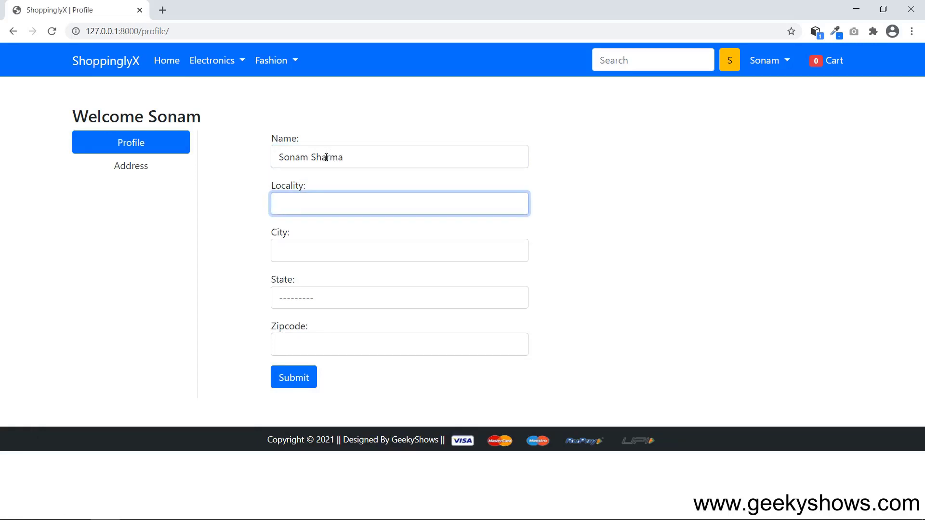
type("Hirapur")
key("Tab")
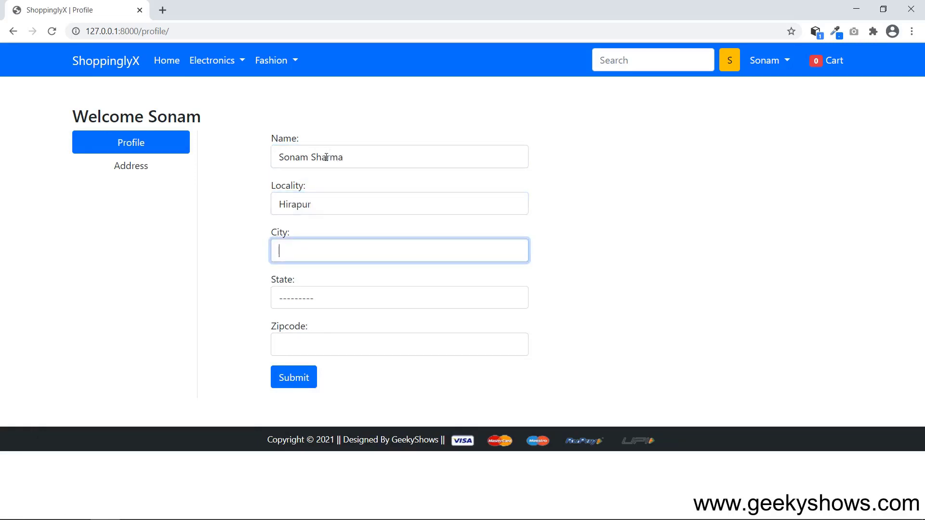
type("Dhanbad")
key("Tab")
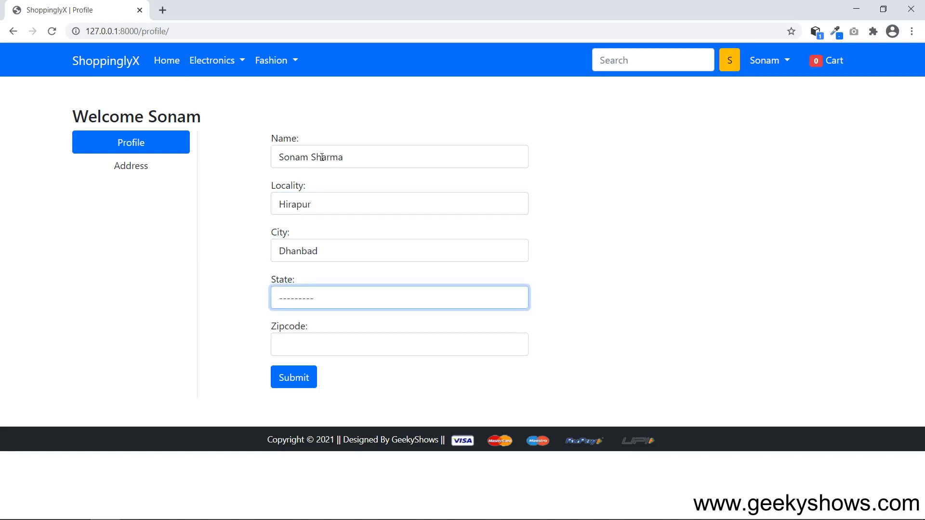
Choose Jharkhand, enter the zipcode, submit, and highlight the Profile Updated Successfully message.
left_click(380, 303)
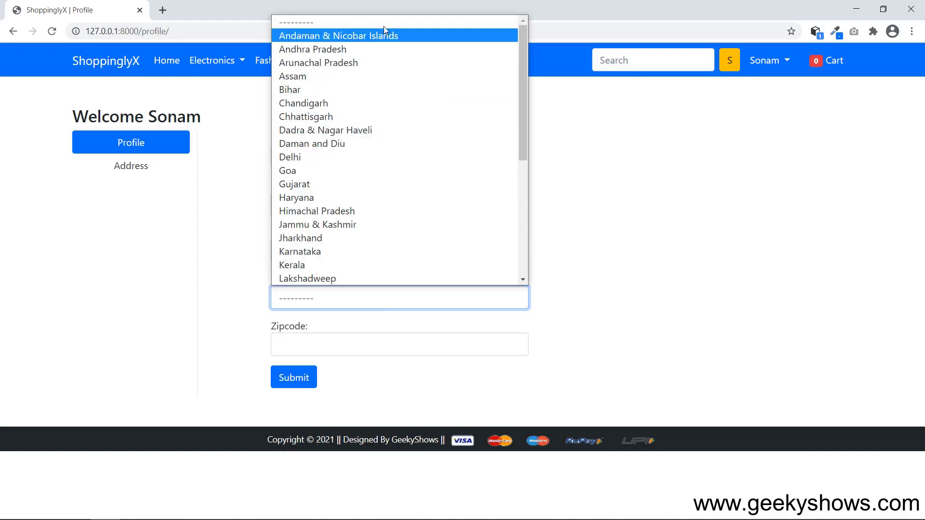
left_click(315, 239)
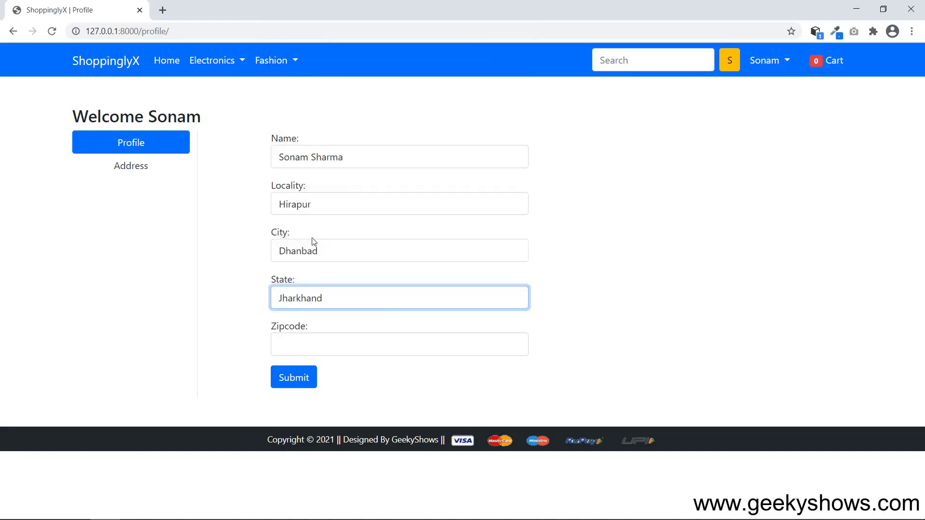
left_click(346, 340)
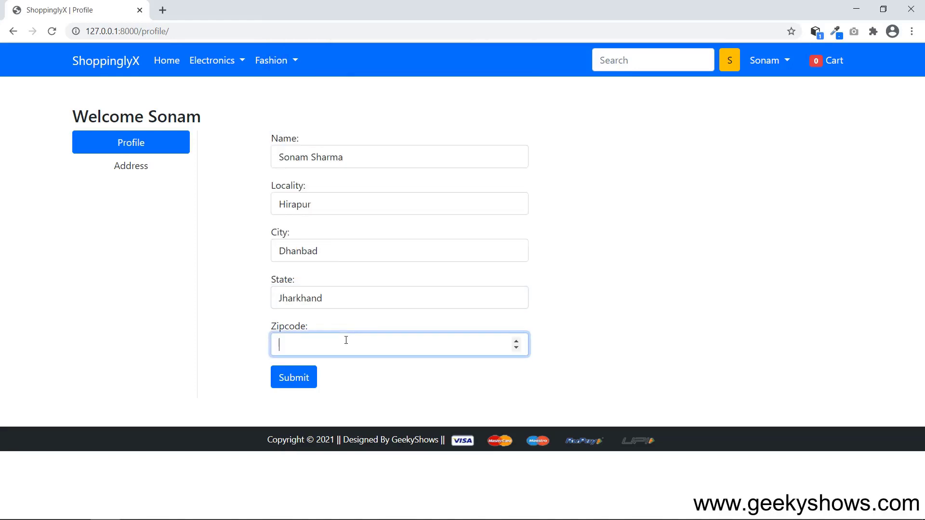
type("864534")
left_click(302, 384)
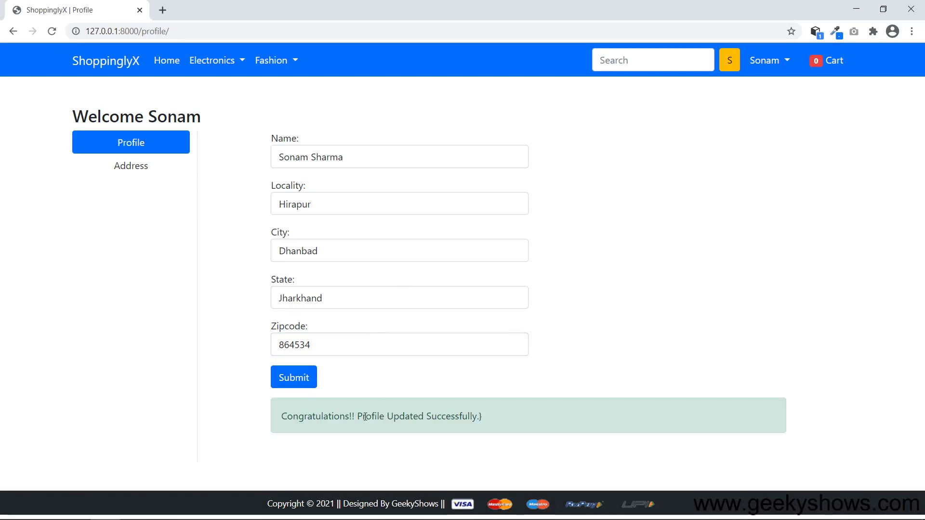
left_click_drag(310, 419, 501, 420)
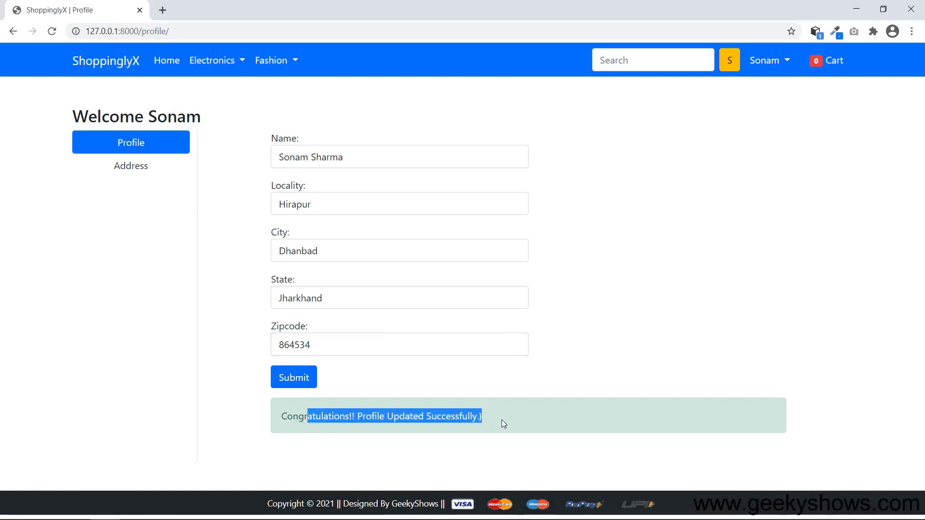
left_click(516, 419)
left_click_drag(359, 419, 504, 418)
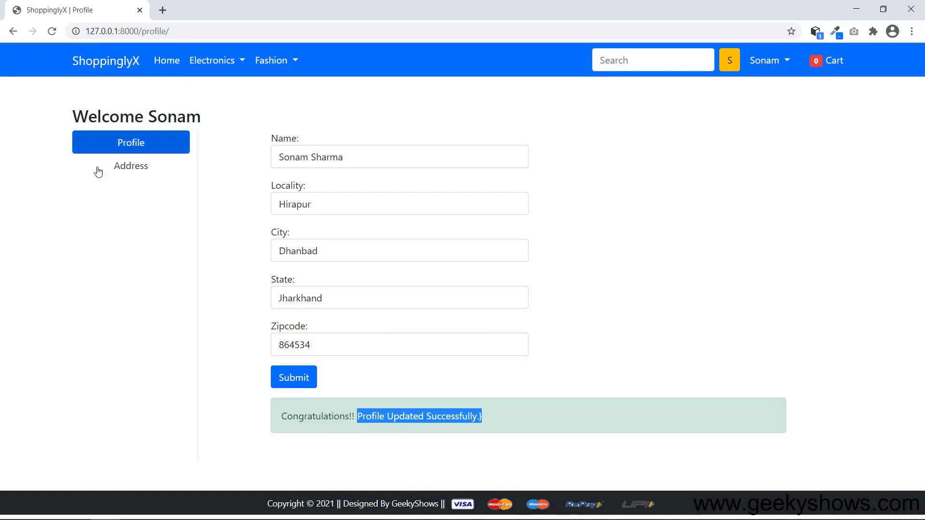
Check the first saved address card on the Address page, then return to Profile.
left_click(142, 171)
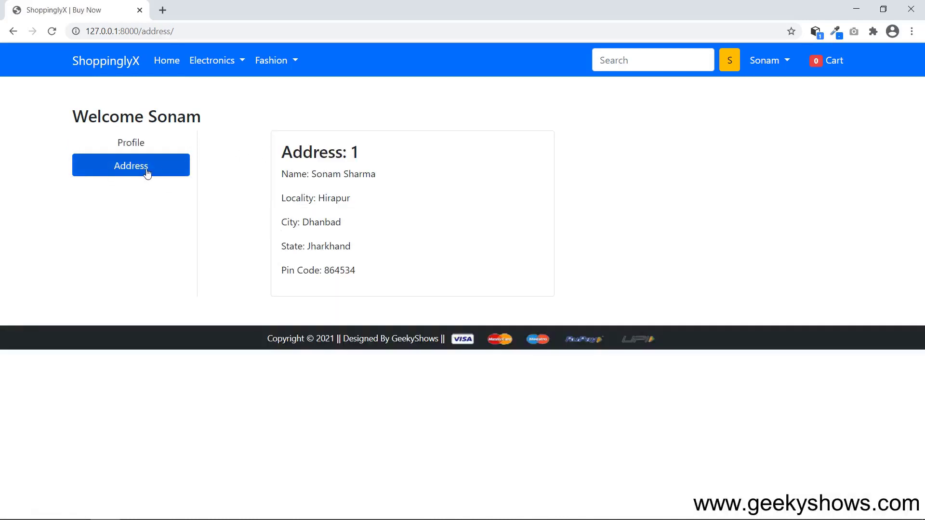
left_click_drag(313, 152, 390, 269)
left_click(428, 245)
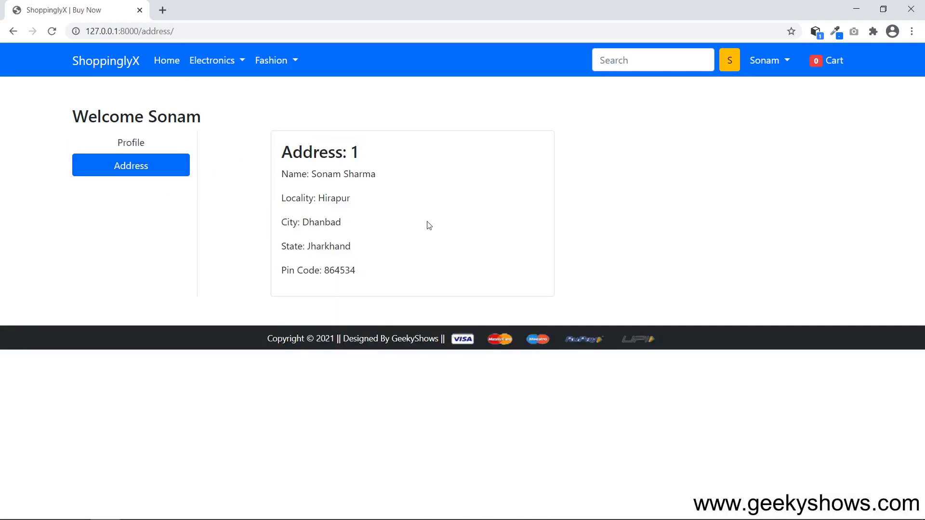
left_click(144, 142)
Enter a second customer name, locality and city in the profile form.
left_click(332, 155)
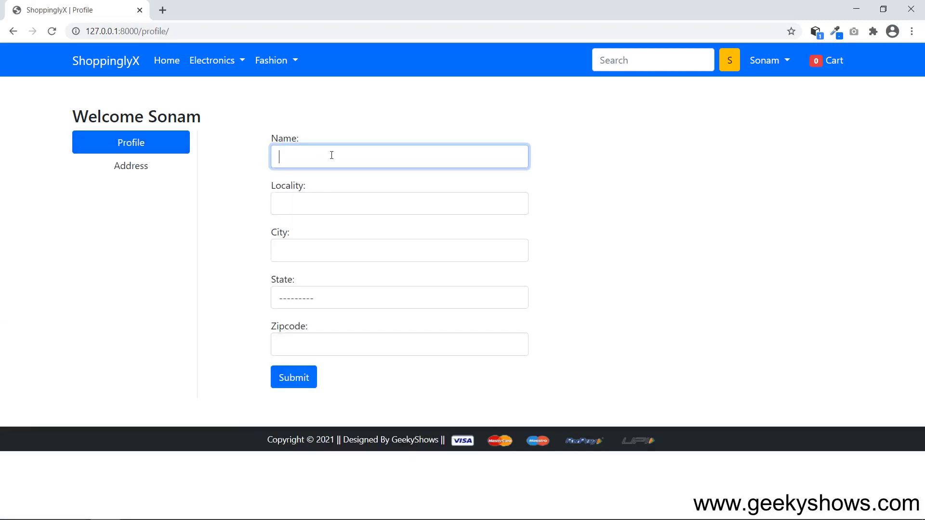
key("Tab")
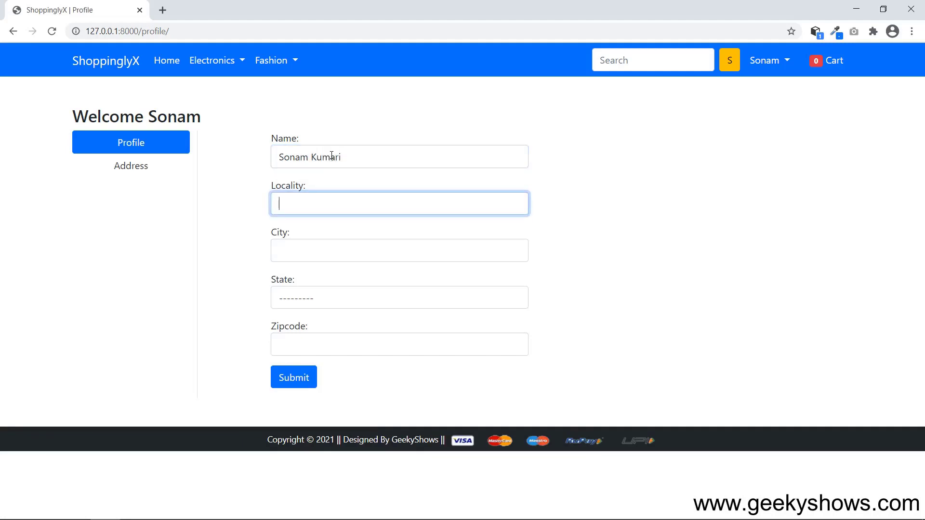
type("lalpur")
key("Tab")
type("Ranchi")
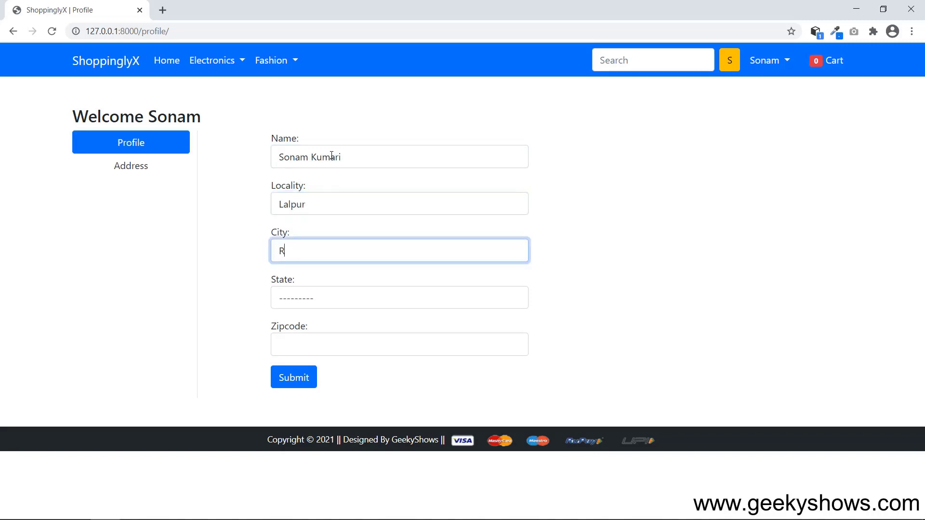
key("Tab")
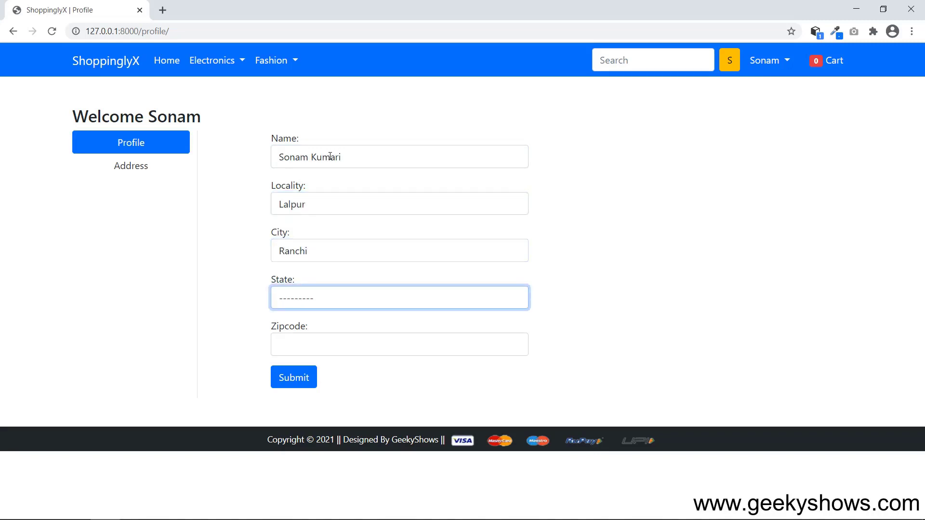
Choose Jharkhand, enter the zipcode and submit the second address.
left_click(343, 298)
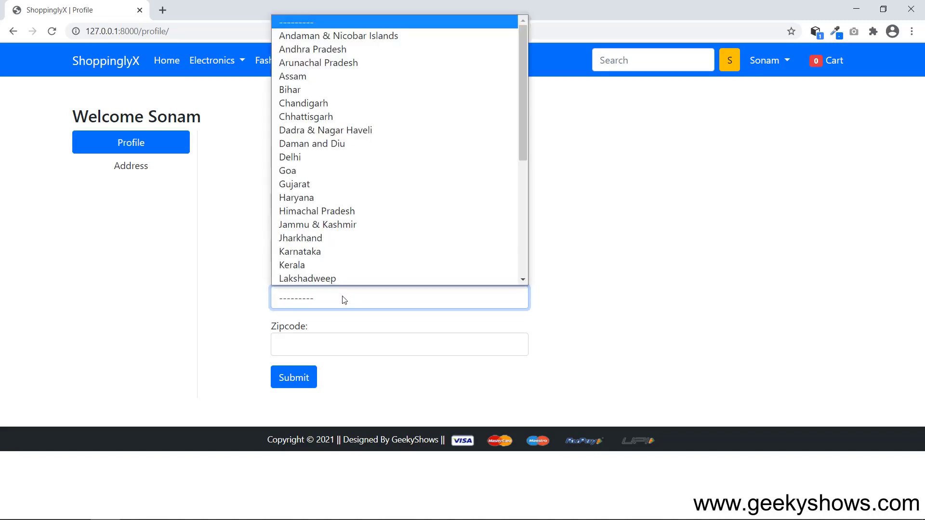
left_click(323, 237)
left_click(335, 347)
type("876534")
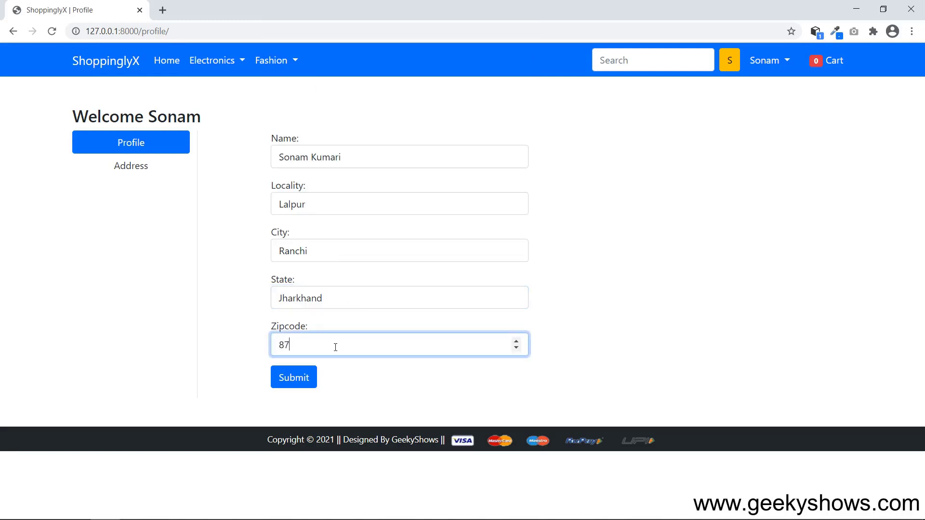
left_click(298, 379)
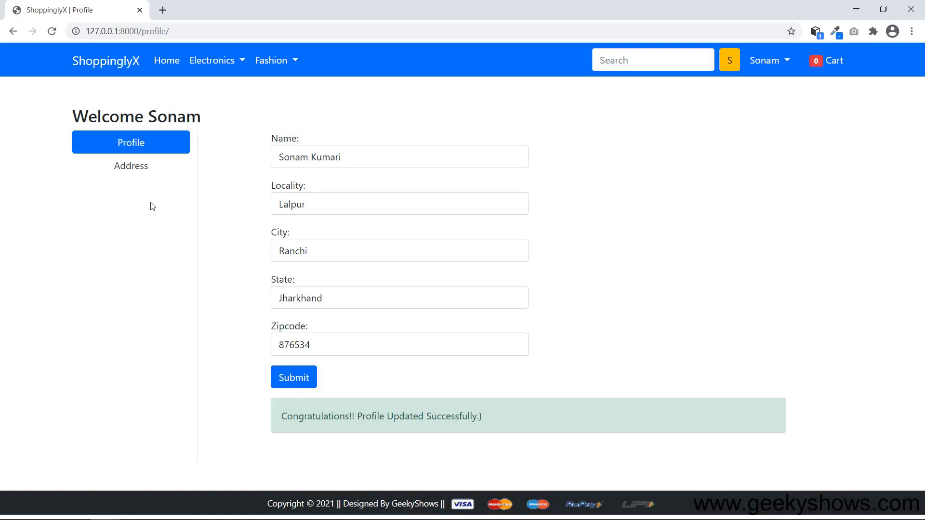
Compare names and localities on the Address 1 and Address 2 cards, then go to Profile.
left_click(149, 172)
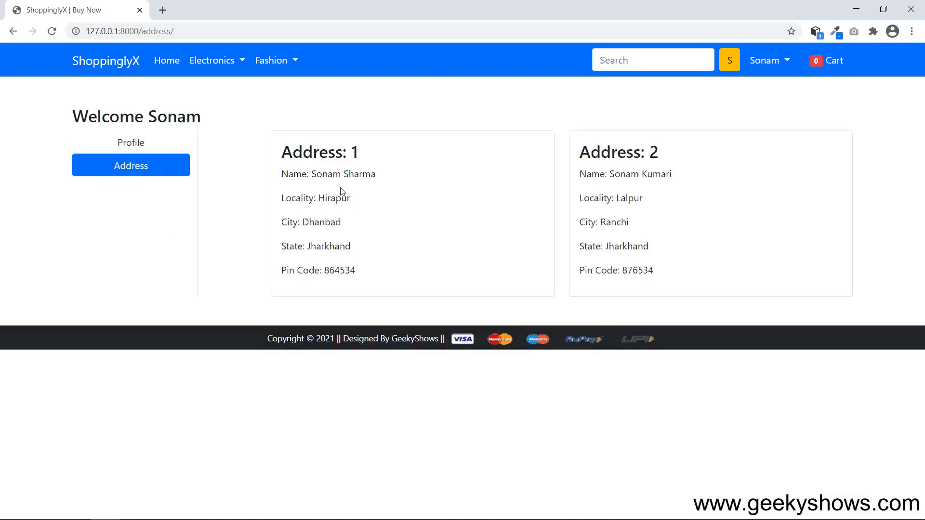
left_click_drag(323, 150, 365, 245)
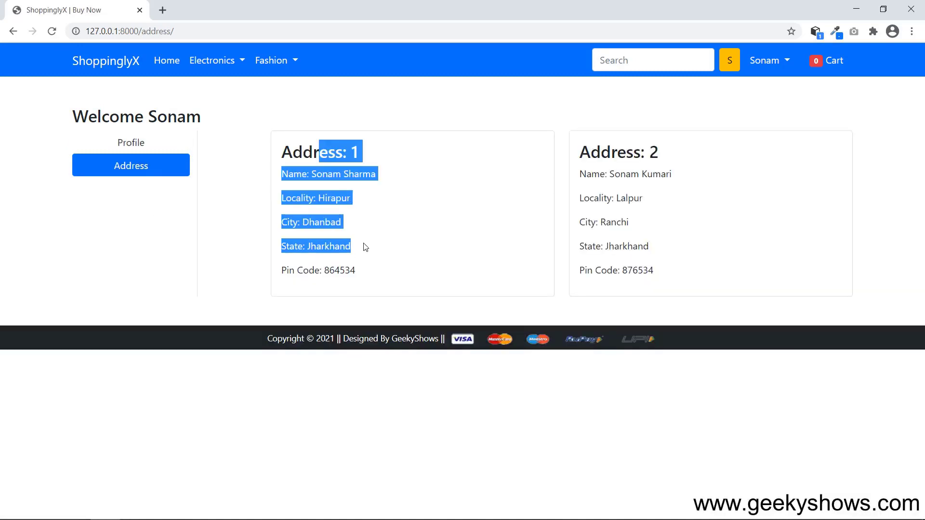
left_click(329, 174)
left_click_drag(316, 171, 389, 175)
left_click(420, 196)
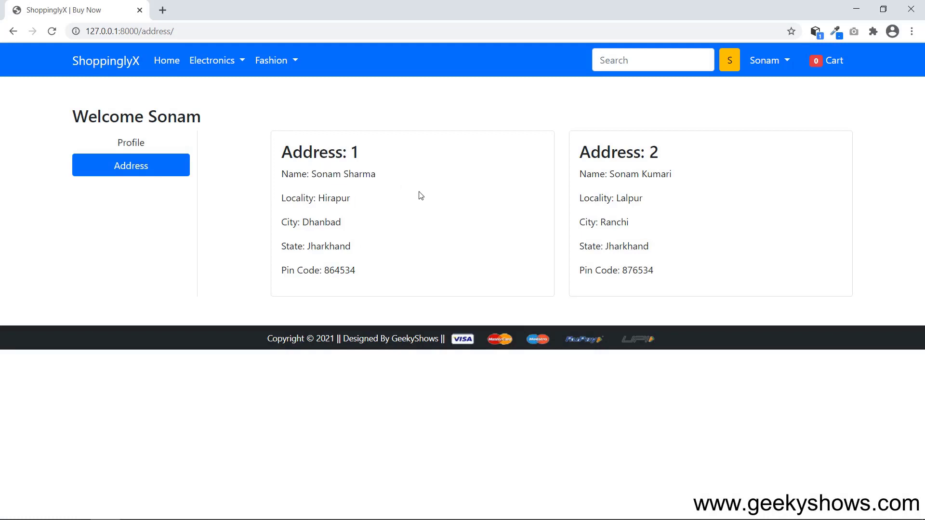
left_click_drag(611, 152, 712, 164)
left_click(630, 184)
left_click_drag(313, 196, 380, 196)
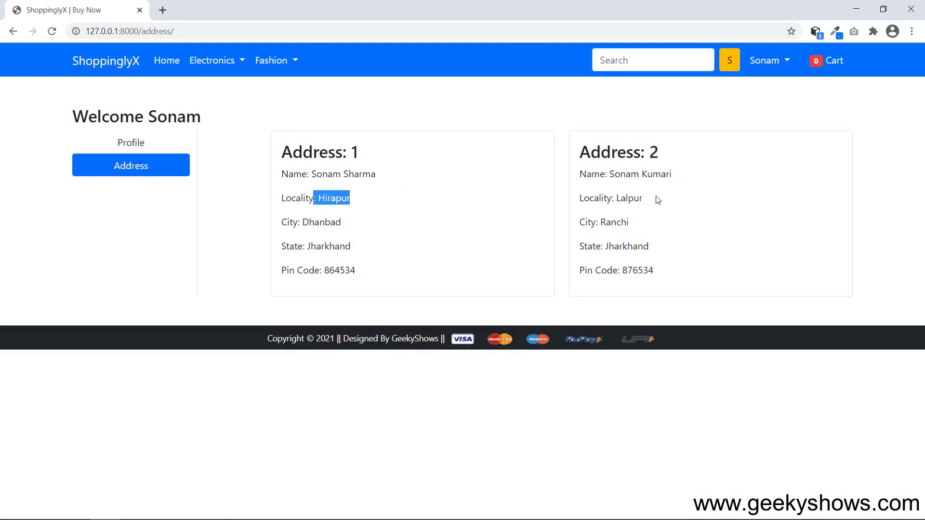
left_click_drag(606, 198, 673, 203)
left_click(707, 210)
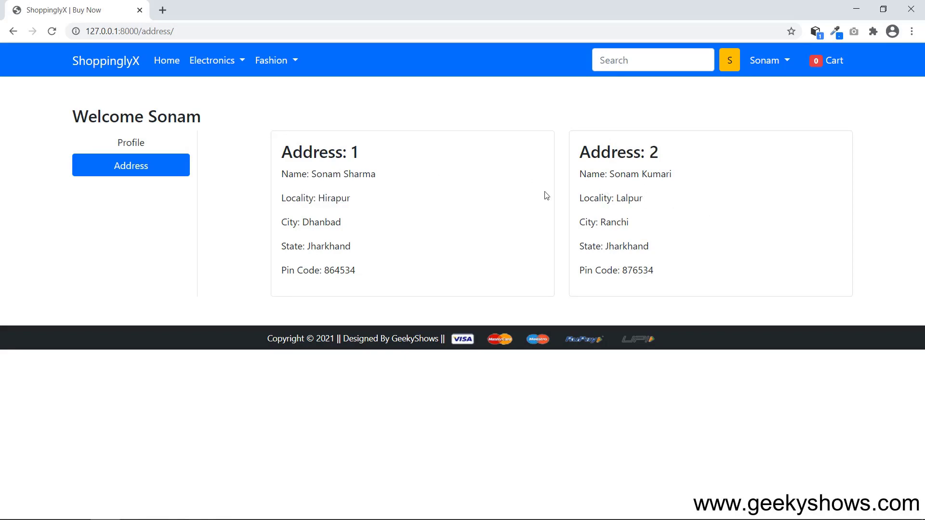
left_click(150, 147)
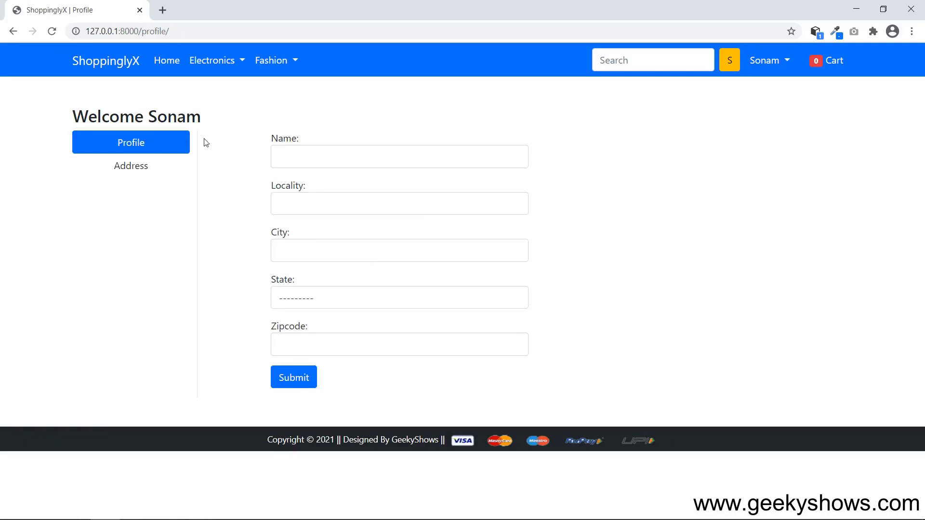
Reload Profile from the account dropdown, then choose Orders from the same dropdown.
left_click(787, 61)
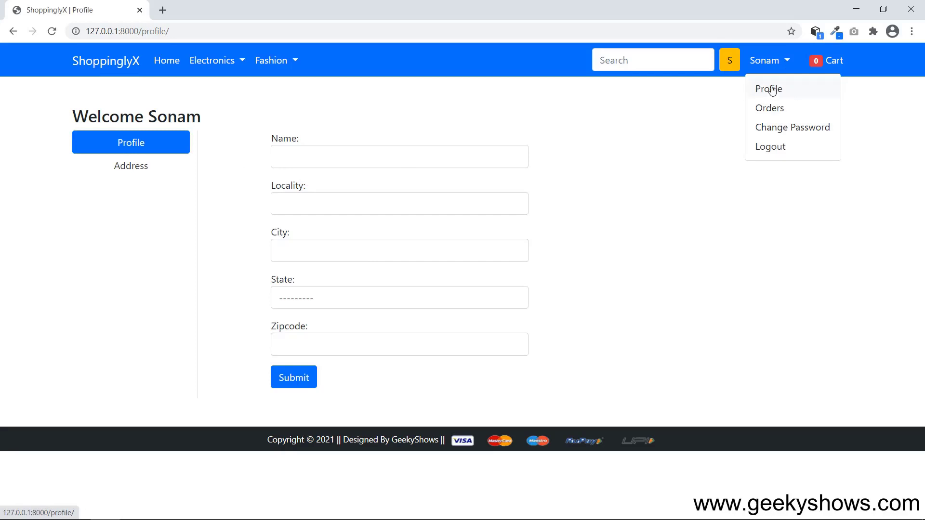
left_click(772, 89)
left_click(788, 62)
left_click(776, 112)
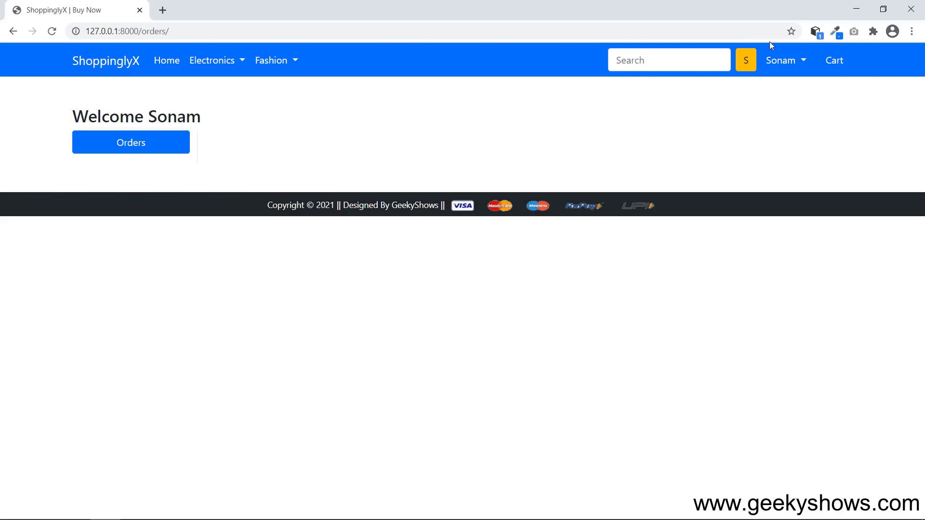
Go to Change Password and try the Old, New and Confirm New Password fields.
left_click(803, 61)
left_click(797, 131)
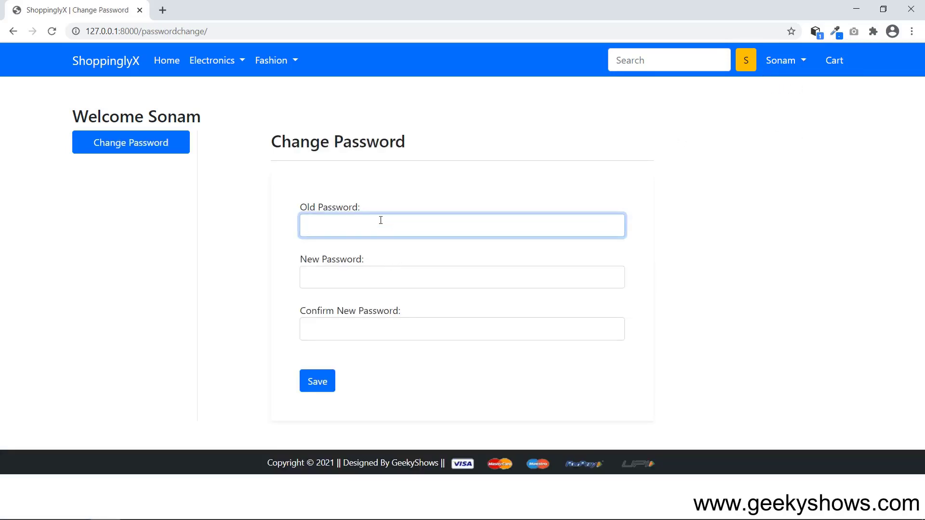
left_click(362, 280)
left_click(381, 225)
left_click(351, 276)
left_click(353, 329)
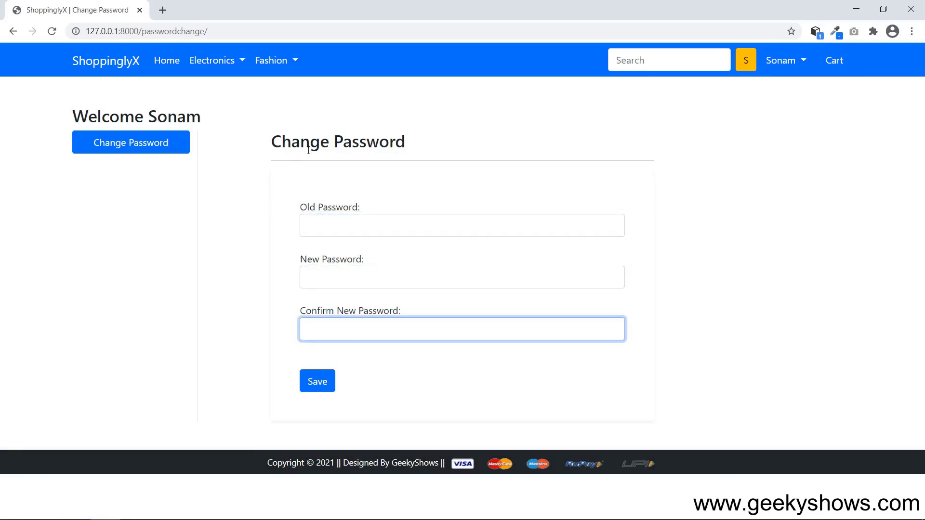
Highlight the Change Password heading, then open and dismiss the account dropdown.
left_click_drag(299, 144, 429, 146)
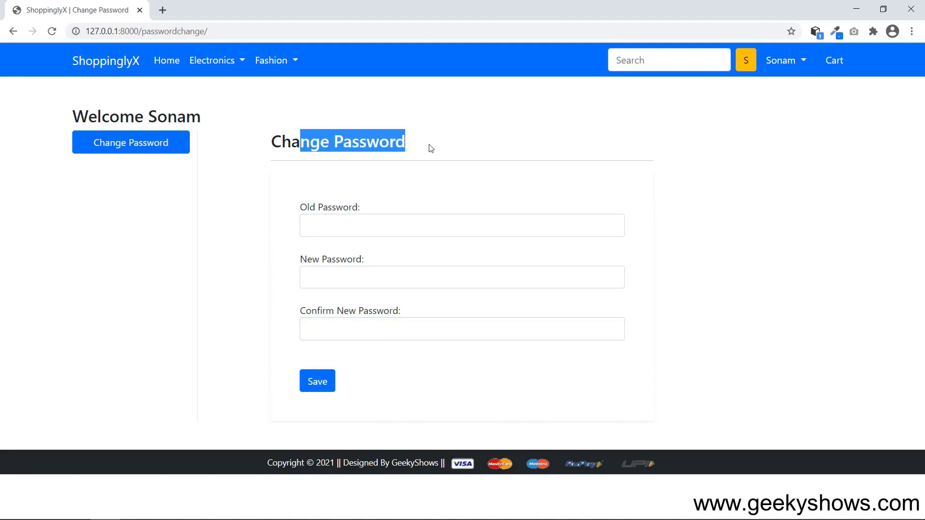
left_click(447, 148)
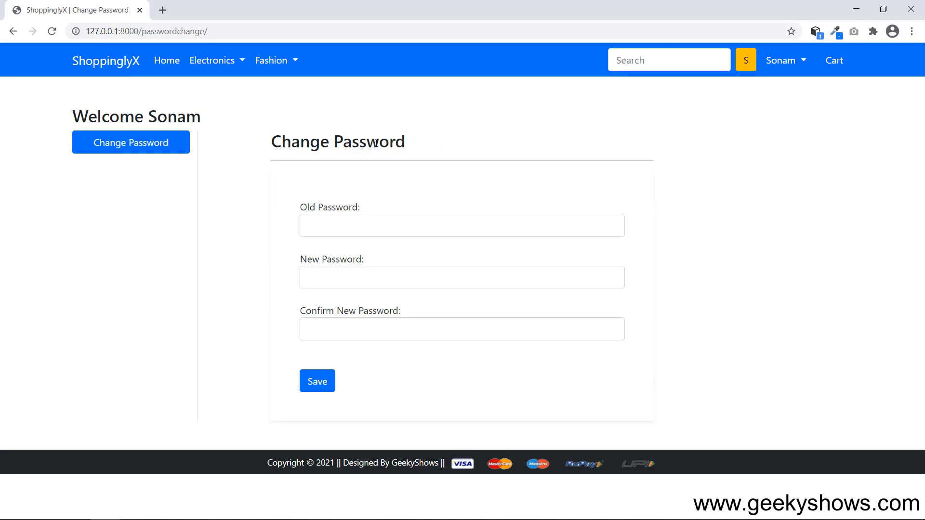
left_click_drag(299, 141, 485, 140)
left_click(486, 140)
left_click(793, 61)
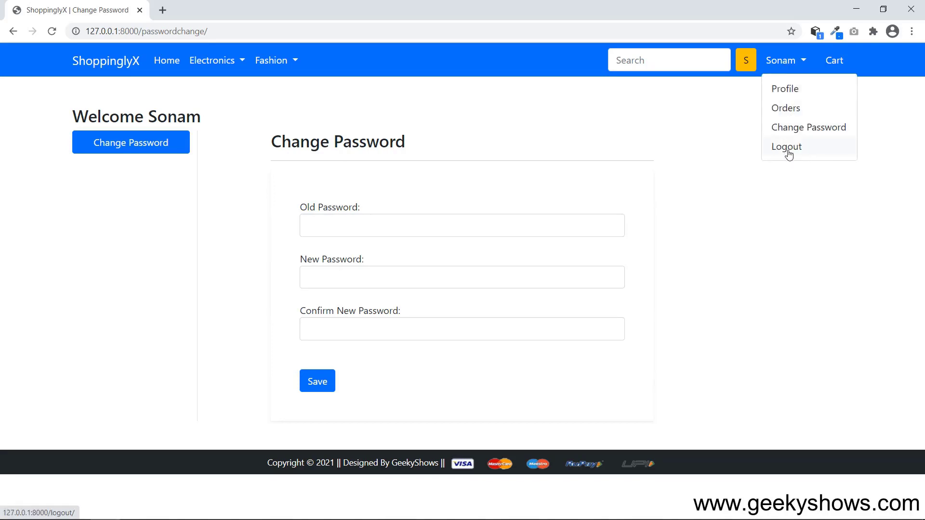
left_click(796, 223)
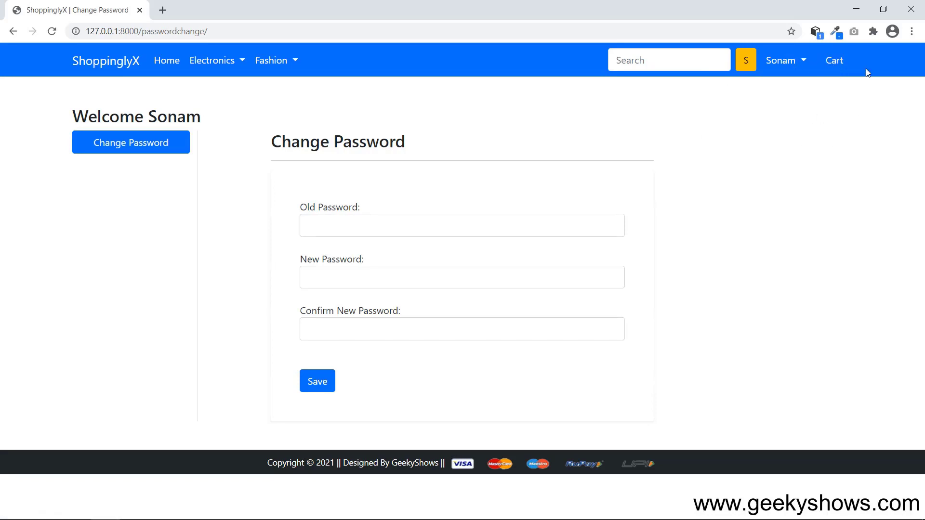
From the home page's Bottom Wear carousel, add Jeans 2 to the cart.
left_click(163, 61)
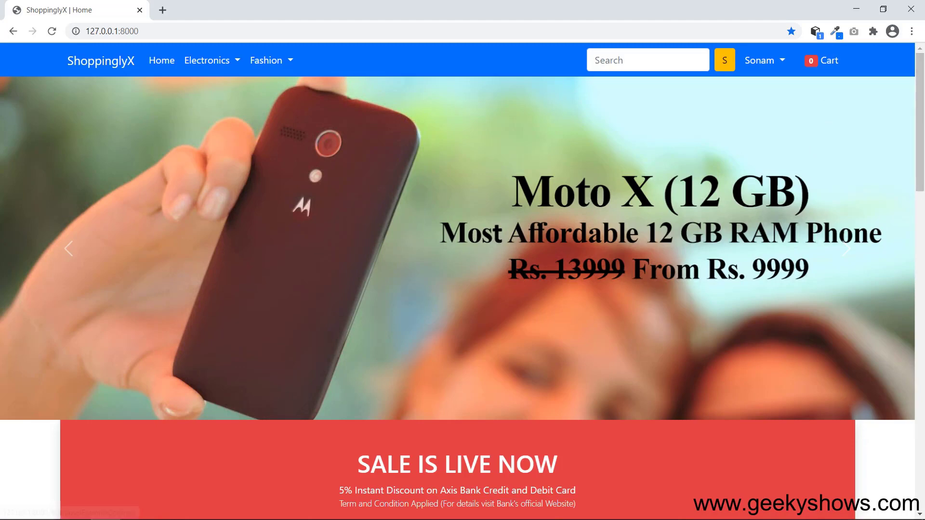
left_click_drag(920, 145, 923, 303)
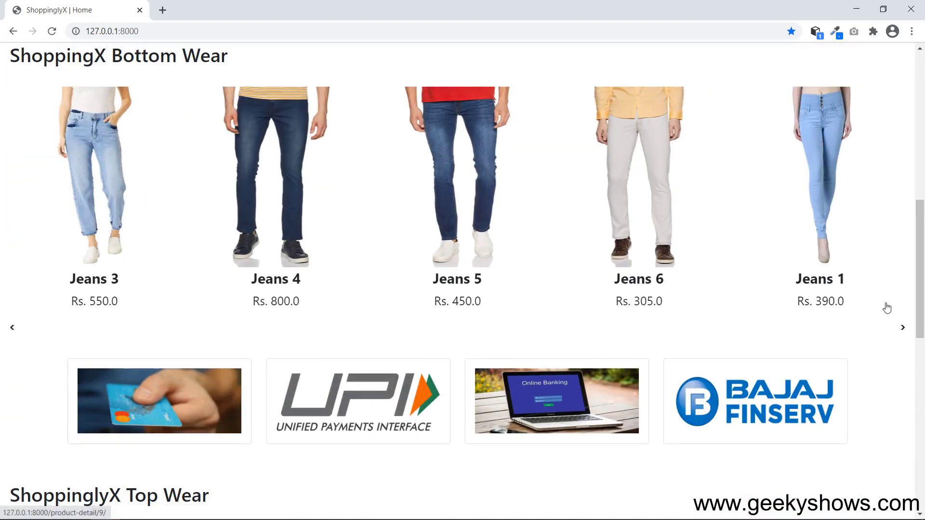
left_click(900, 328)
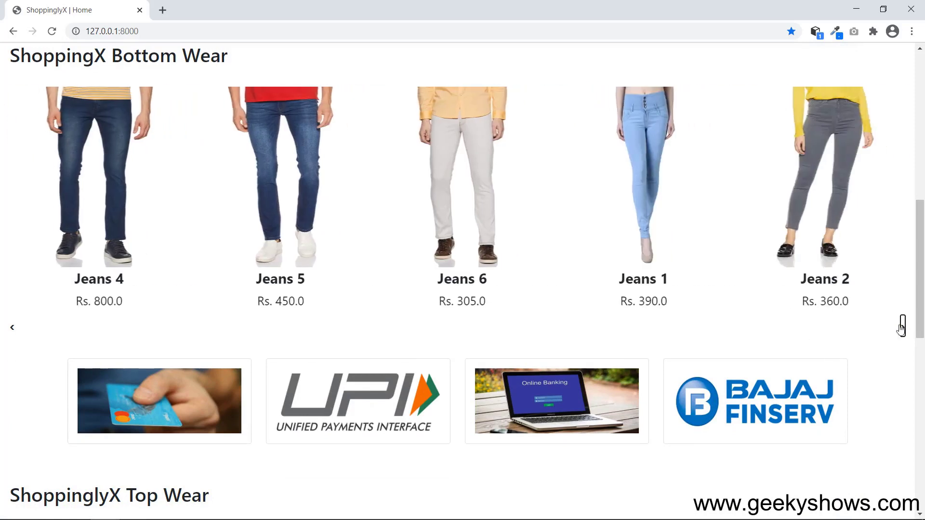
left_click(832, 146)
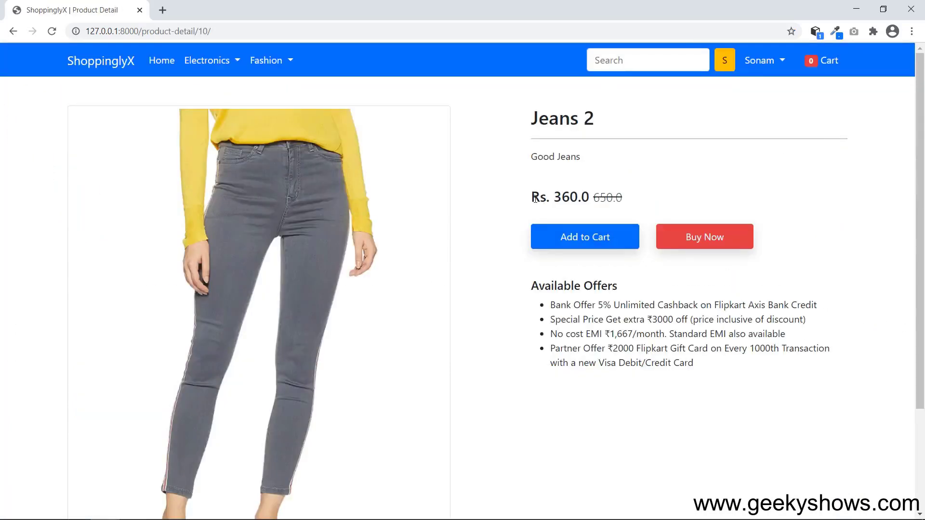
left_click_drag(535, 199, 620, 197)
left_click(640, 209)
left_click(587, 241)
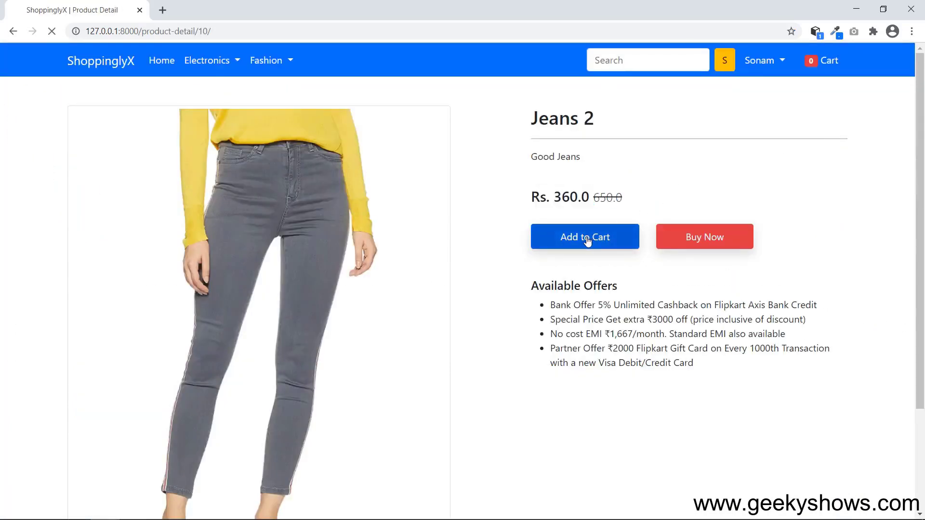
Revisit the Jeans 2 product page from home, then go to the shopping cart.
left_click(162, 62)
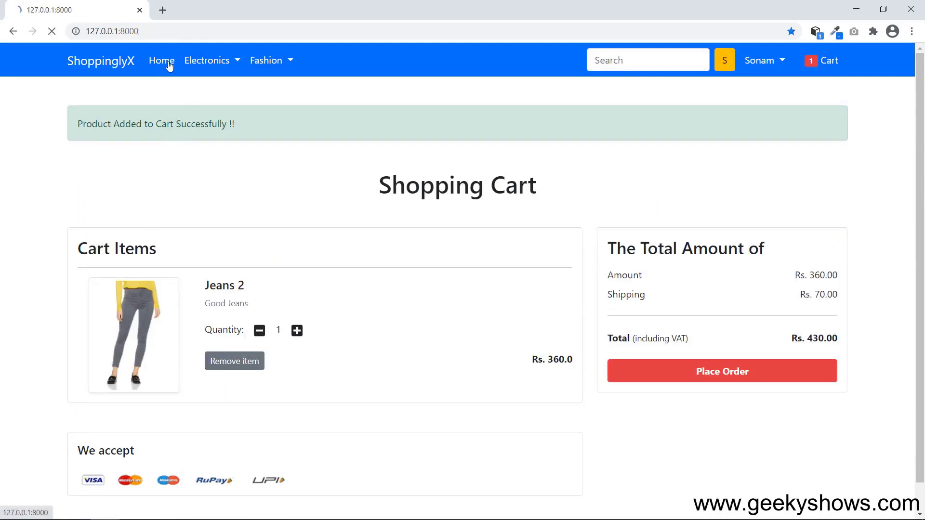
scroll(833, 295, "down", 2)
scroll(899, 303, "down", 7)
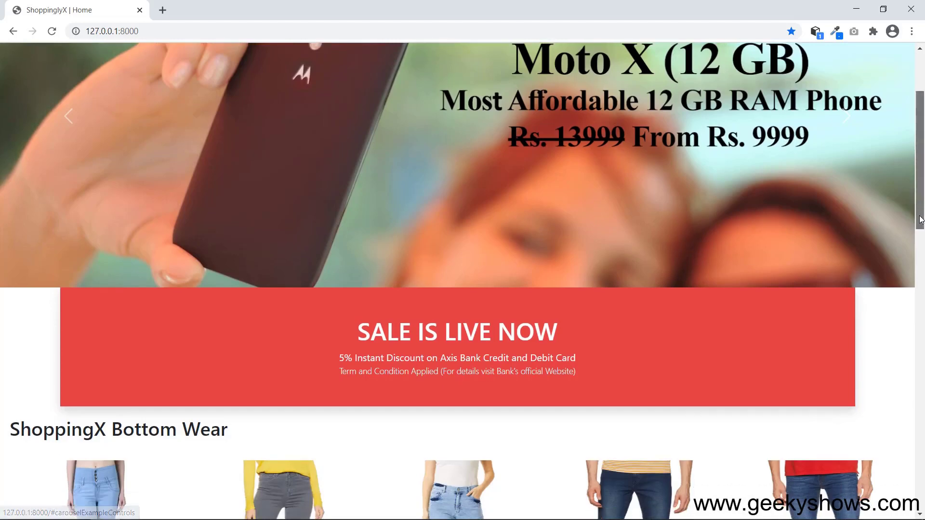
left_click(900, 302)
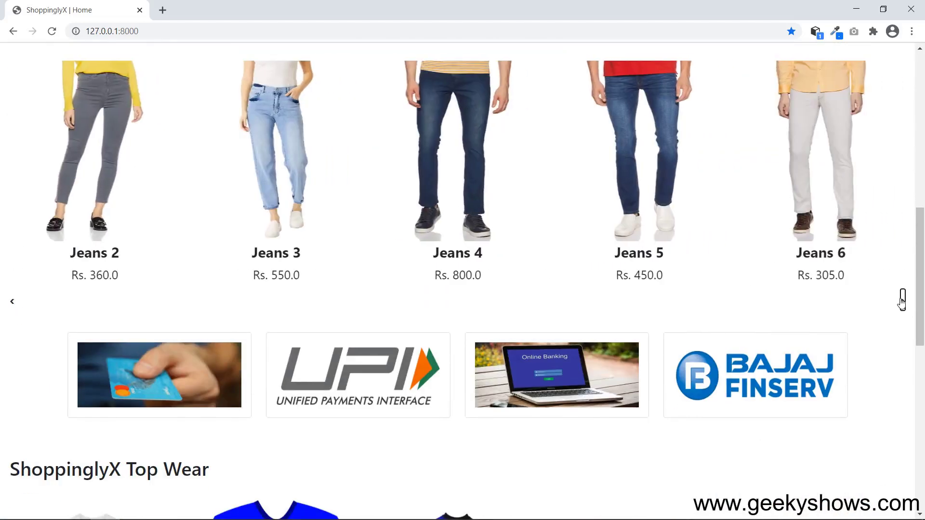
left_click(104, 172)
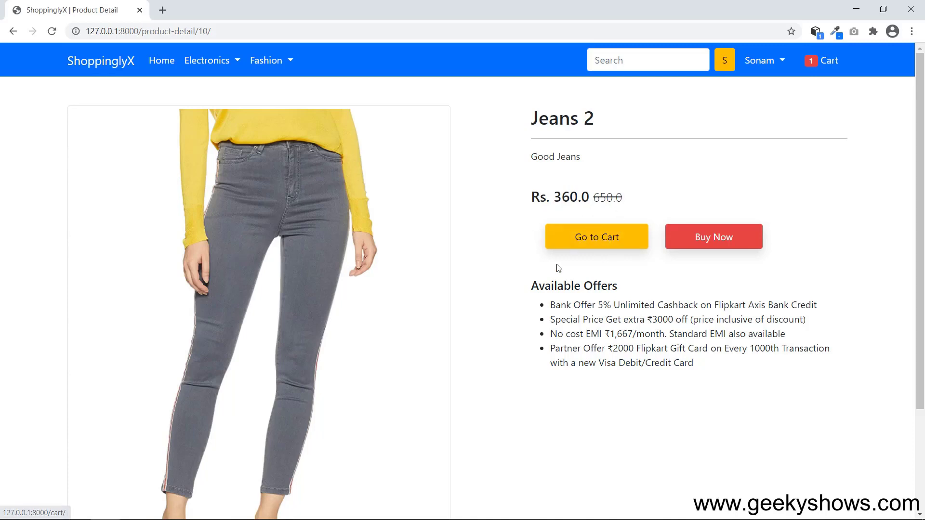
left_click(152, 62)
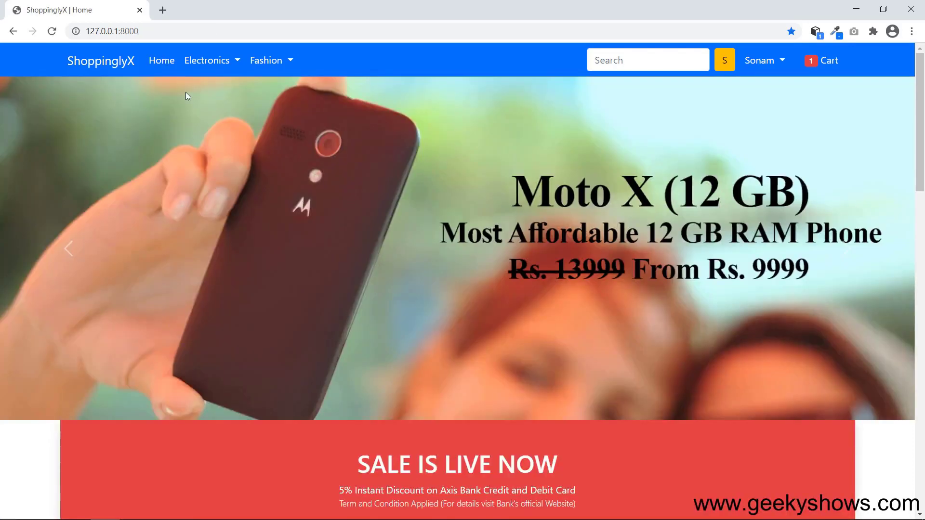
left_click(830, 61)
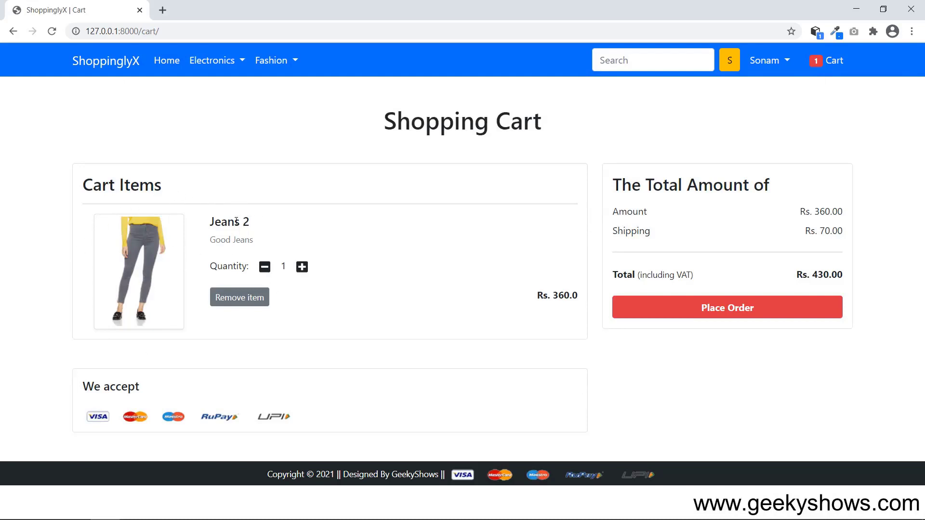
Inspect the Jeans 2 quantity in the cart, trying the + button once.
left_click_drag(237, 222, 264, 268)
double_click(284, 267)
left_click(323, 226)
left_click(302, 266)
double_click(283, 267)
left_click(356, 237)
Check the totals panel showing amount Rs. 360.00 and total Rs. 430.00.
left_click_drag(800, 212, 851, 278)
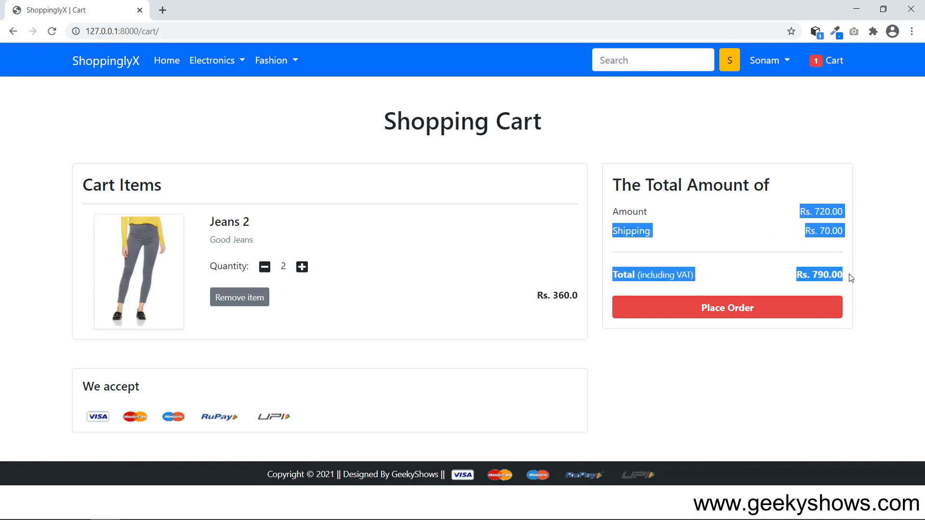
left_click(877, 252)
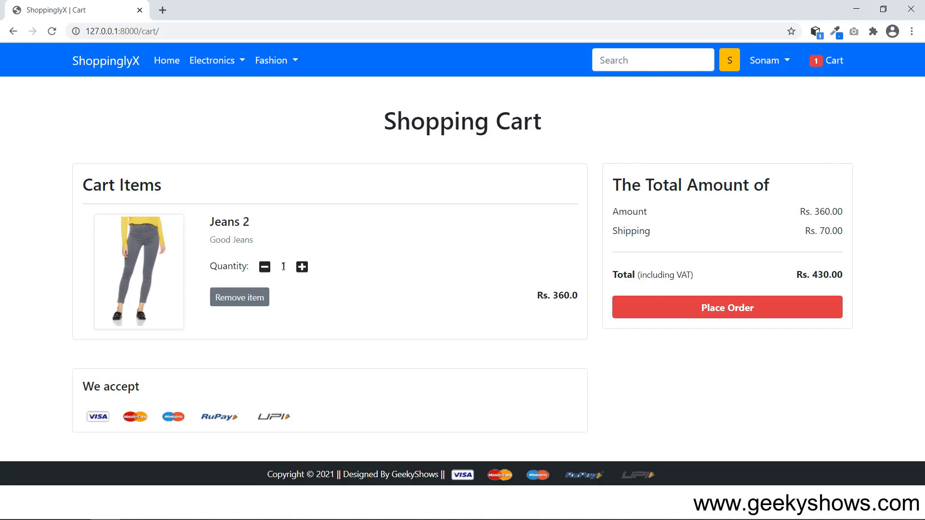
left_click_drag(818, 210, 853, 234)
left_click_drag(810, 277, 847, 279)
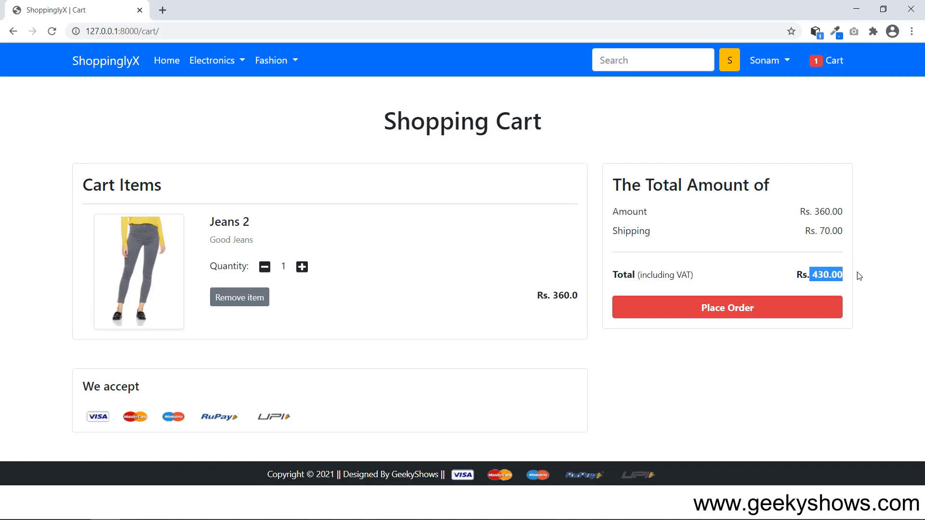
left_click(866, 263)
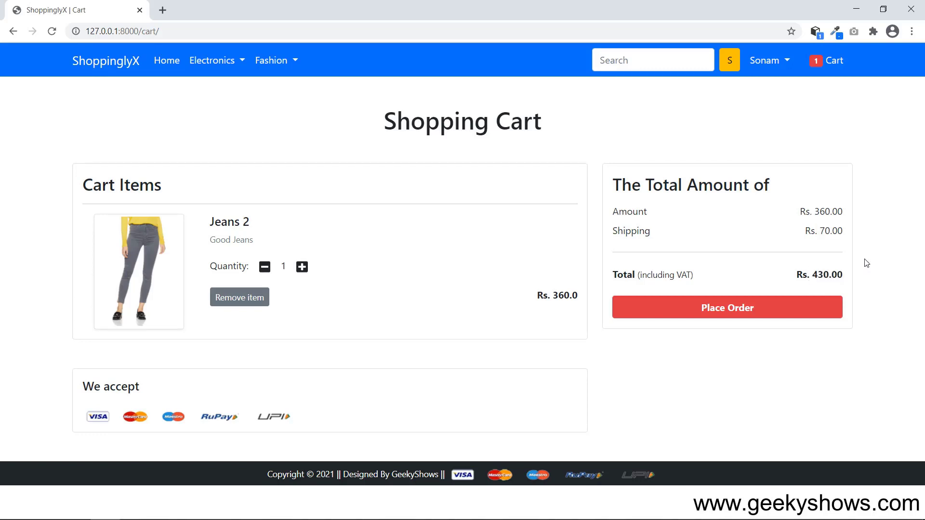
Raise Jeans 2 to quantity 2 and confirm amount Rs. 720.00, total Rs. 790.00.
left_click(302, 267)
left_click_drag(813, 209, 840, 231)
left_click_drag(813, 275, 843, 273)
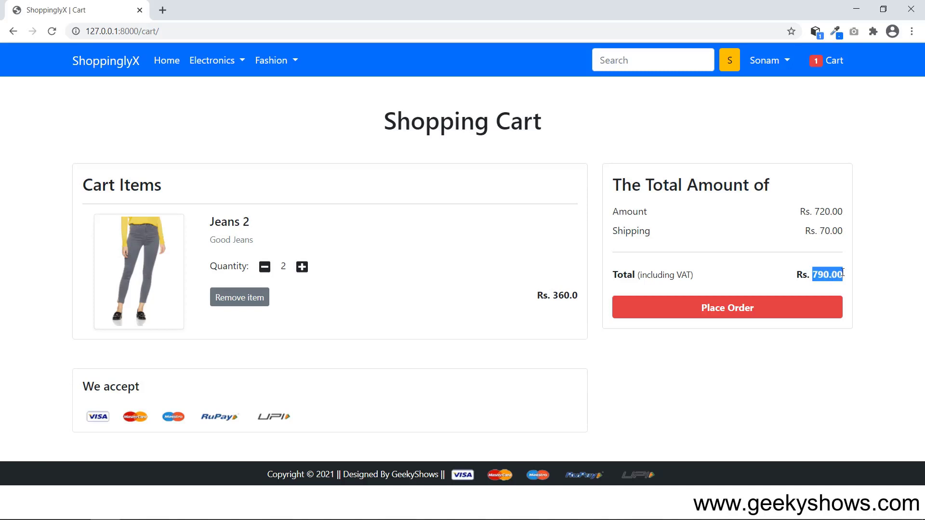
left_click(842, 258)
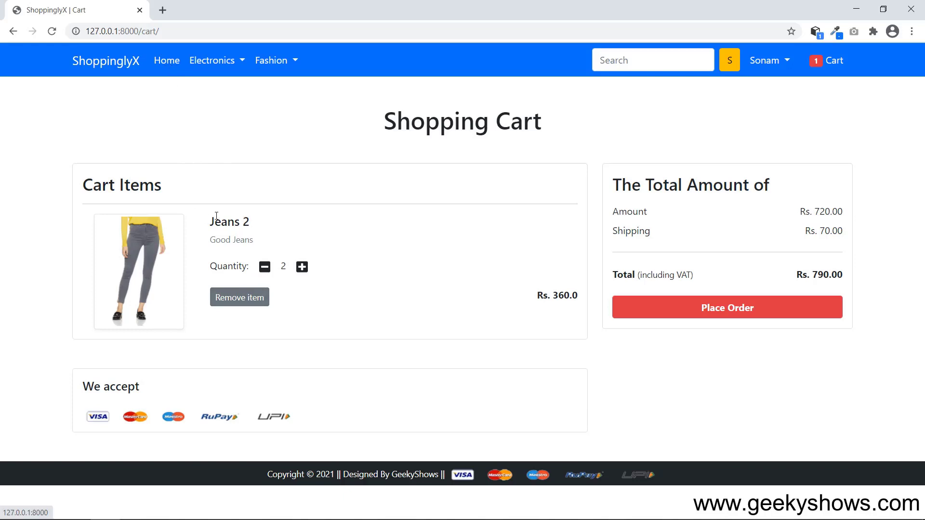
Add TShirt 6 to the cart and locate both Jeans 2 and TShirt 6 there.
left_click(166, 66)
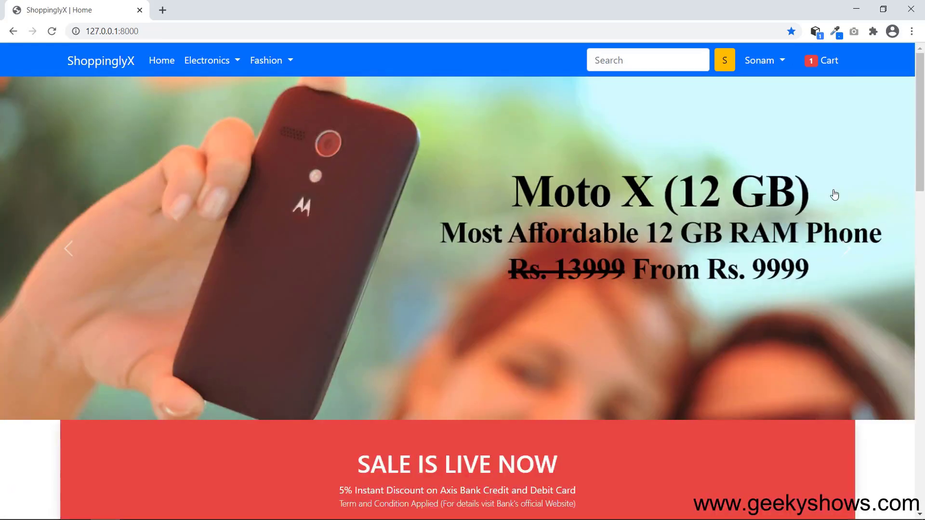
left_click_drag(922, 139, 922, 402)
left_click(647, 272)
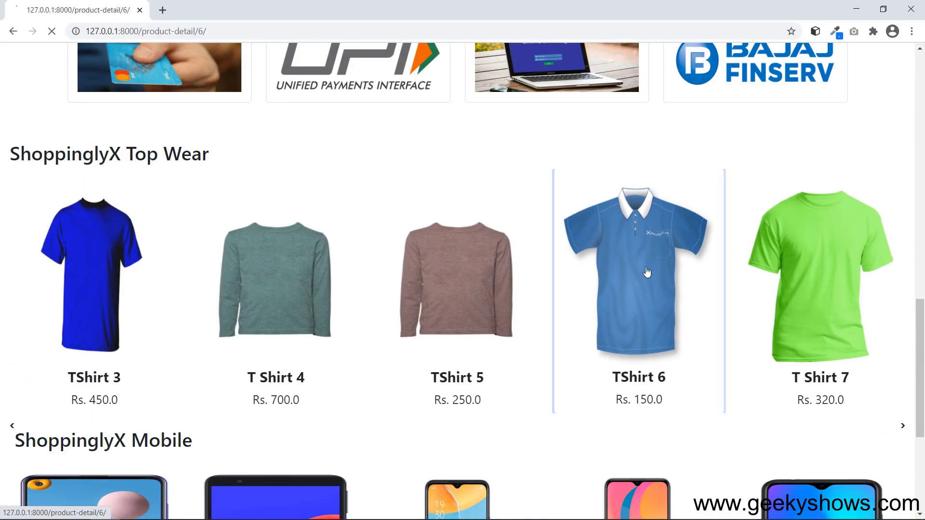
left_click(590, 243)
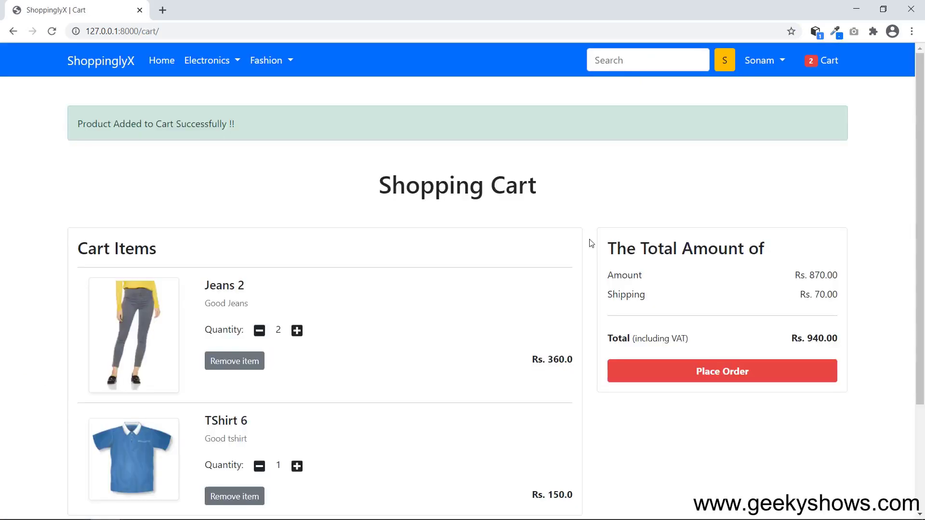
scroll(569, 355, "down", 1)
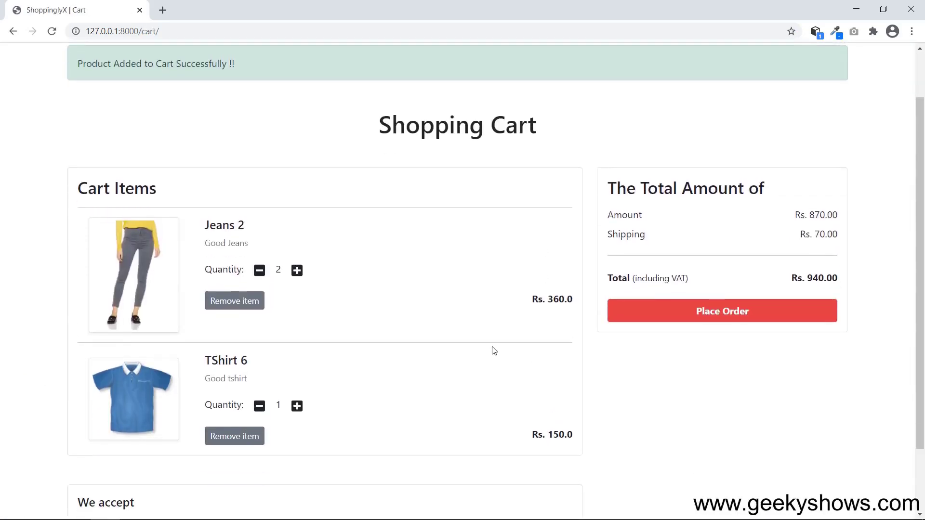
left_click_drag(213, 223, 262, 251)
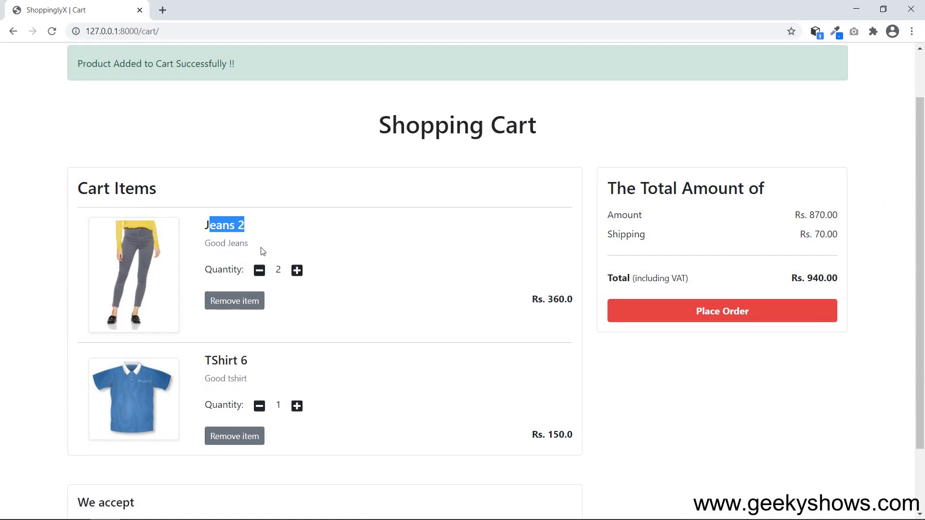
left_click_drag(210, 359, 258, 361)
left_click(321, 368)
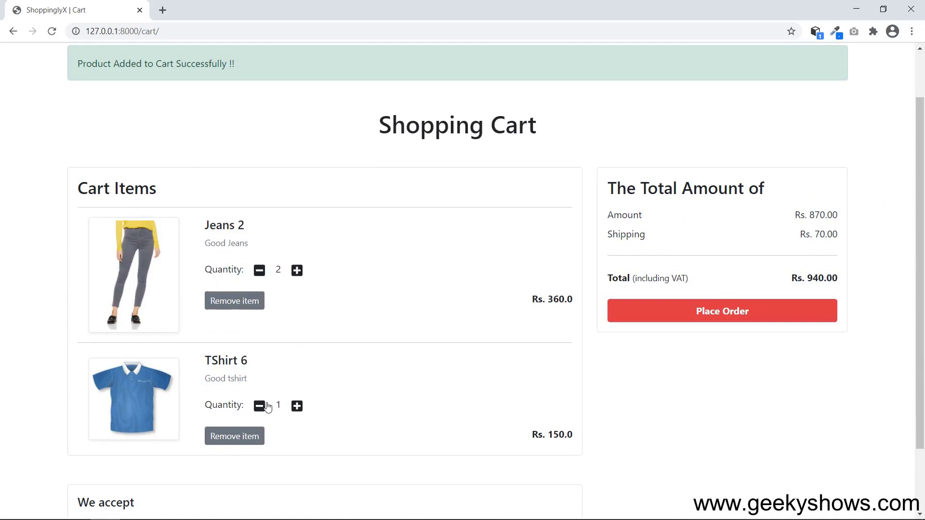
Adjust TShirt 6 quantity until it reads 2, confirming the Rs. 1090.00 total.
left_click(297, 406)
left_click(259, 405)
left_click(260, 407)
left_click(298, 407)
left_click(298, 407)
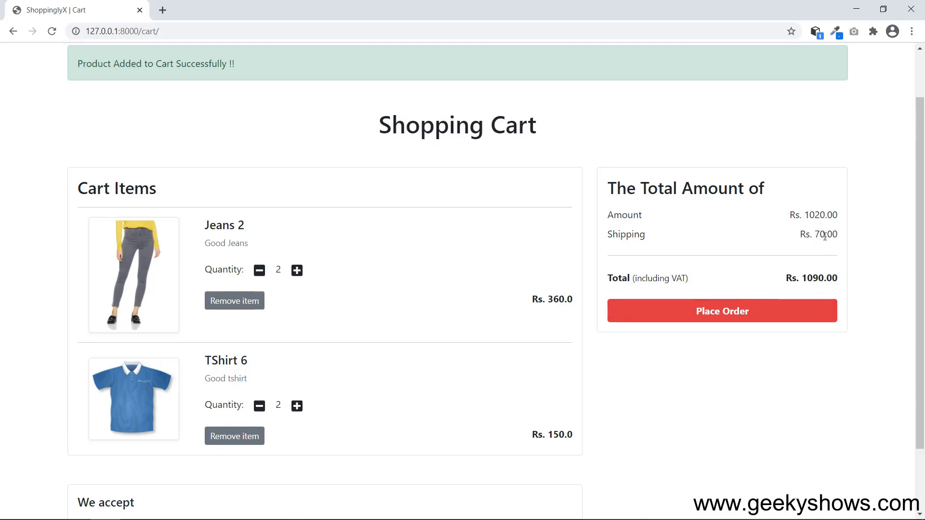
left_click_drag(802, 278, 834, 277)
left_click(814, 384)
scroll(917, 289, "up", 1)
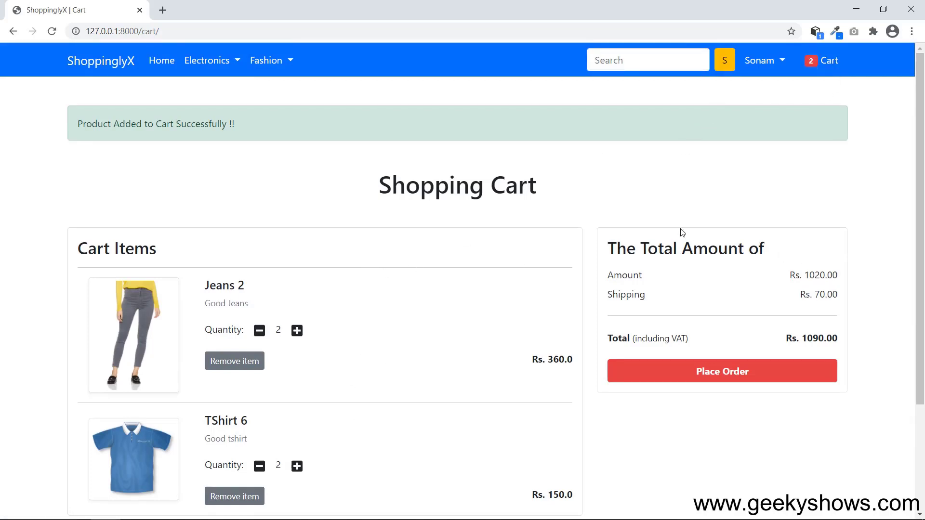
scroll(683, 232, "down", 3)
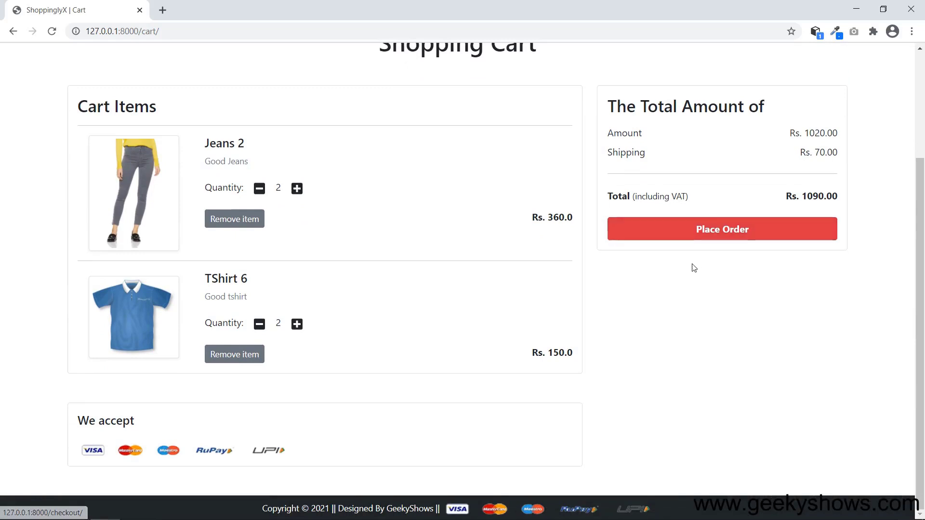
Open checkout and review the Jeans 2 and TShirt 6 summary totalling Rs. 1090.0.
left_click(725, 236)
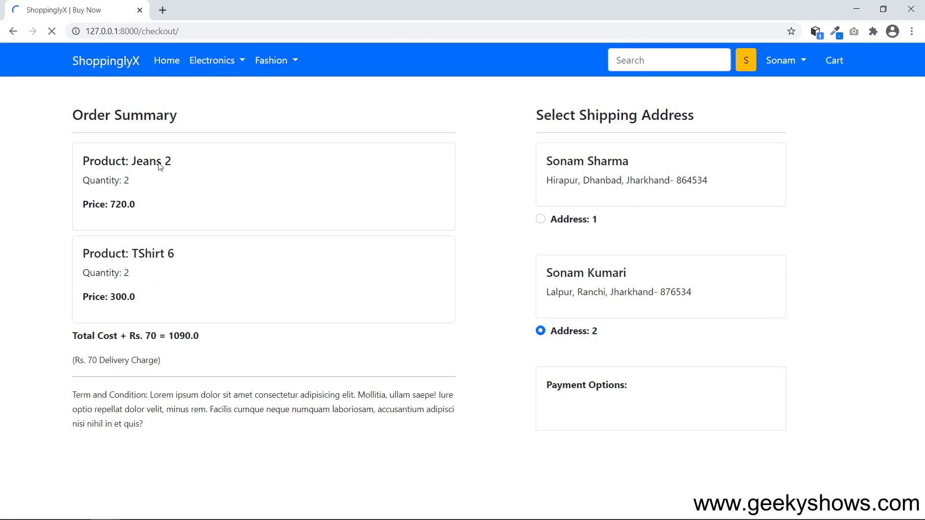
left_click_drag(101, 161, 173, 210)
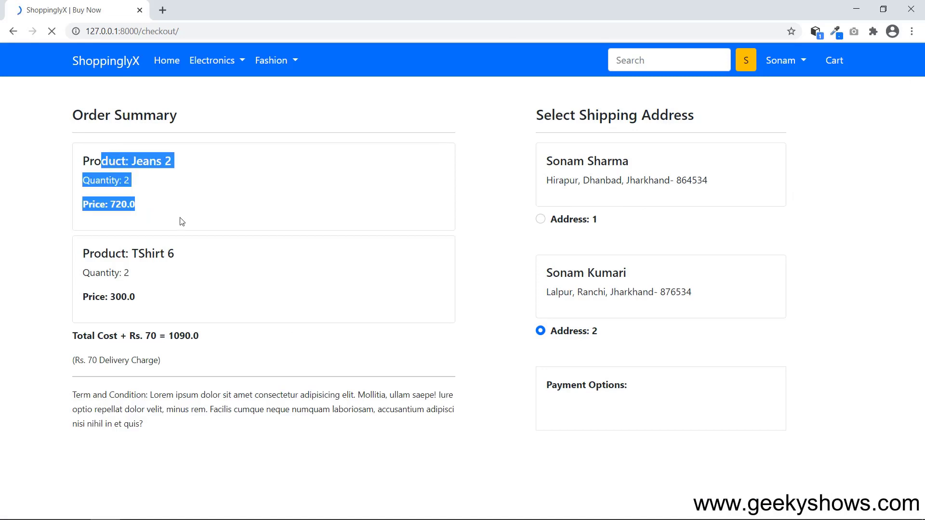
left_click_drag(97, 254, 193, 291)
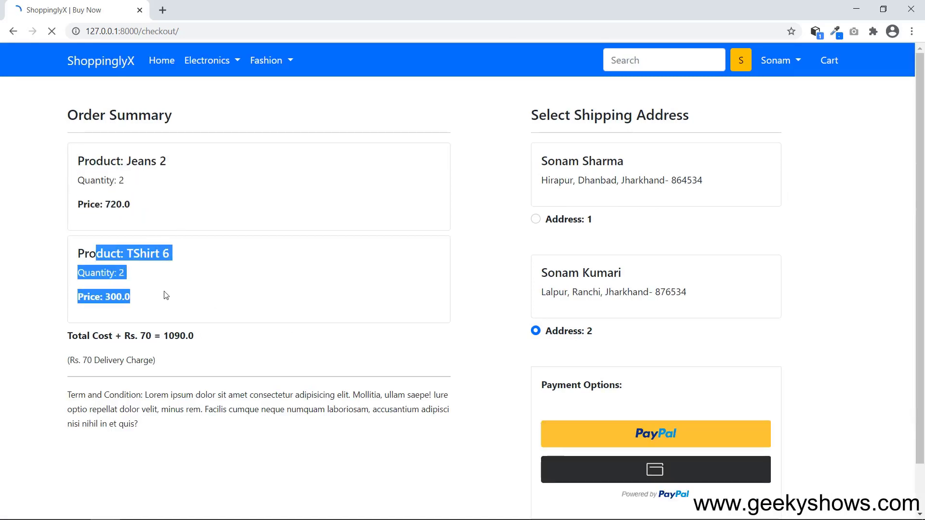
left_click_drag(113, 339, 223, 336)
left_click(260, 347)
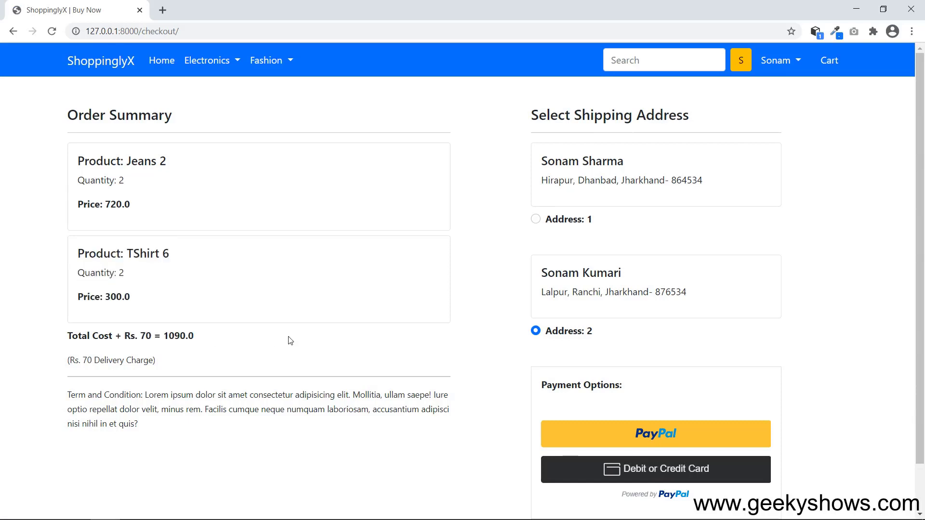
left_click_drag(94, 360, 191, 362)
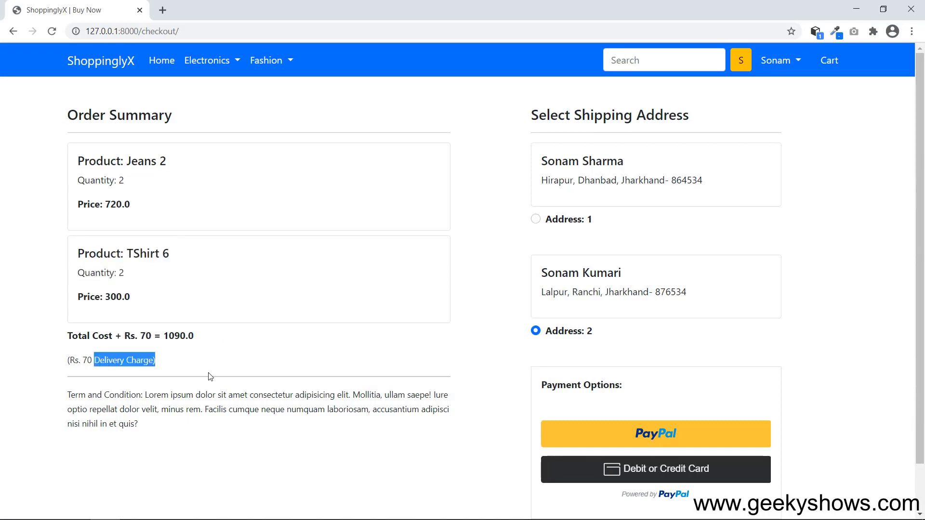
left_click_drag(145, 396, 260, 440)
left_click(262, 441)
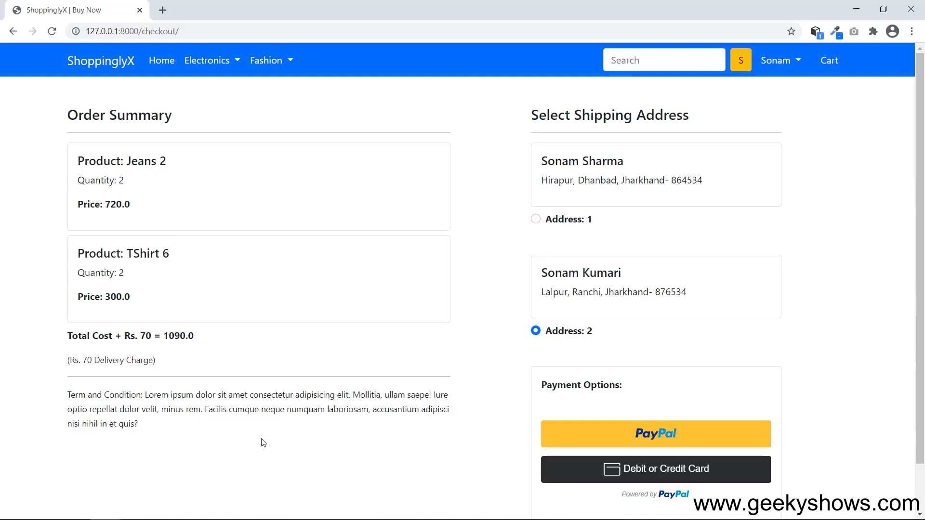
Compare the two saved addresses and settle on Address 1 for shipping.
left_click_drag(559, 115, 696, 120)
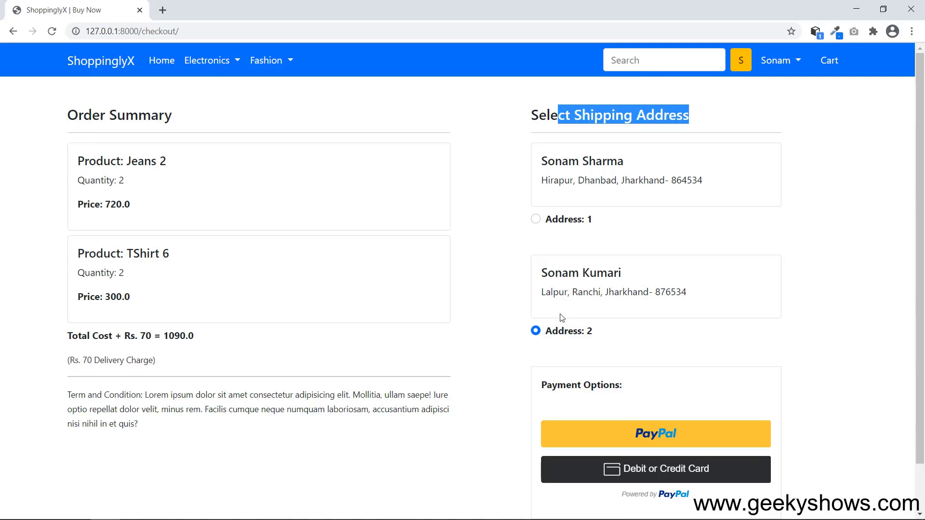
left_click(536, 220)
left_click(536, 331)
left_click(503, 194)
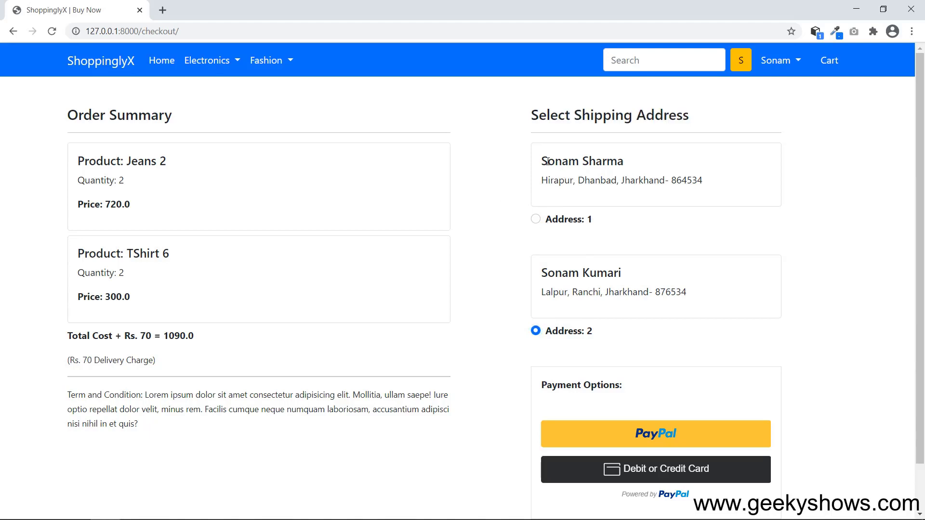
left_click_drag(548, 162, 638, 164)
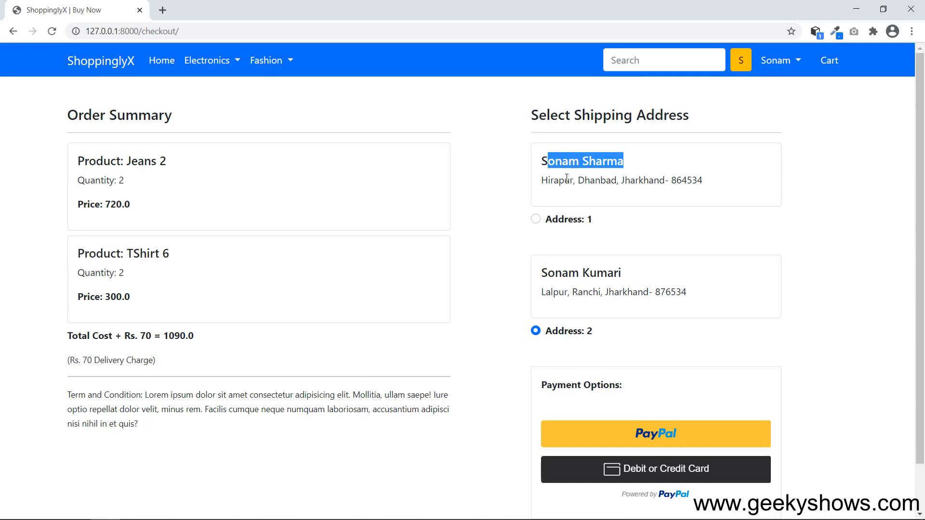
left_click_drag(566, 179, 640, 179)
left_click(573, 209)
left_click(536, 219)
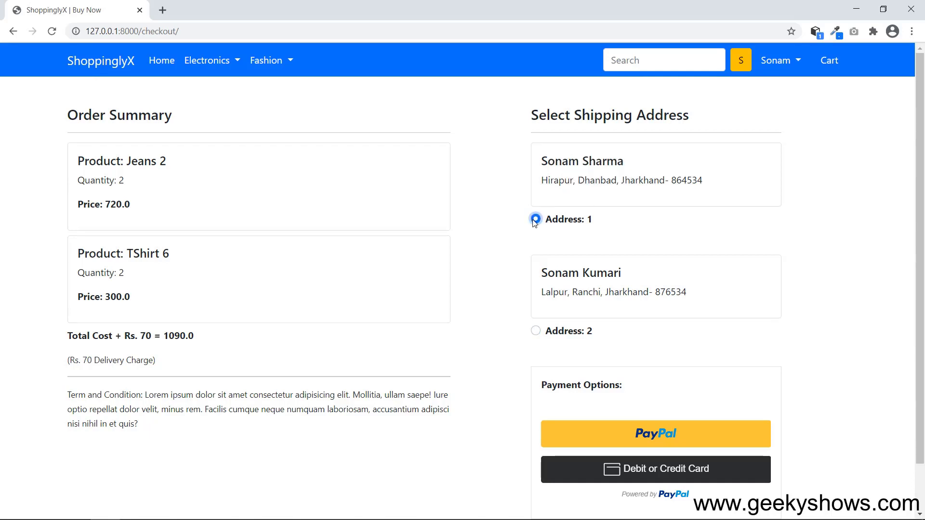
left_click_drag(553, 292, 622, 293)
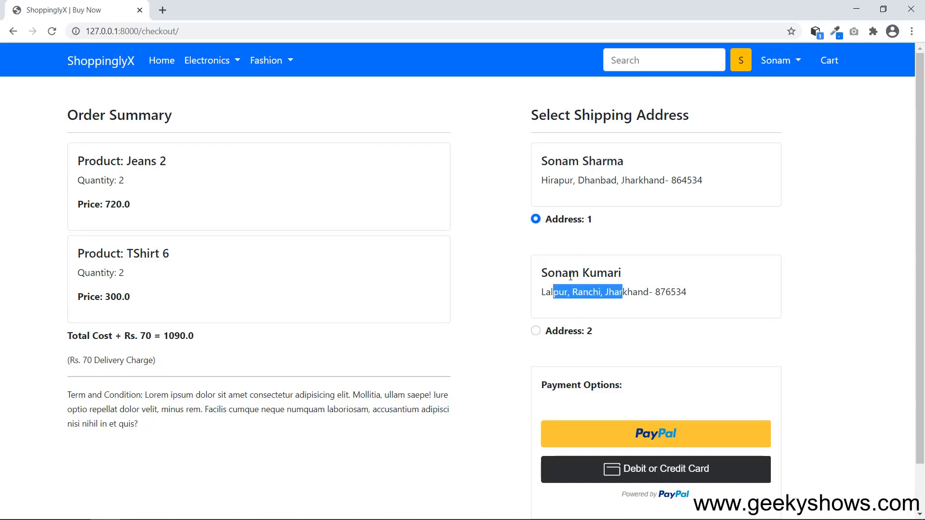
left_click(536, 332)
left_click_drag(556, 161, 632, 167)
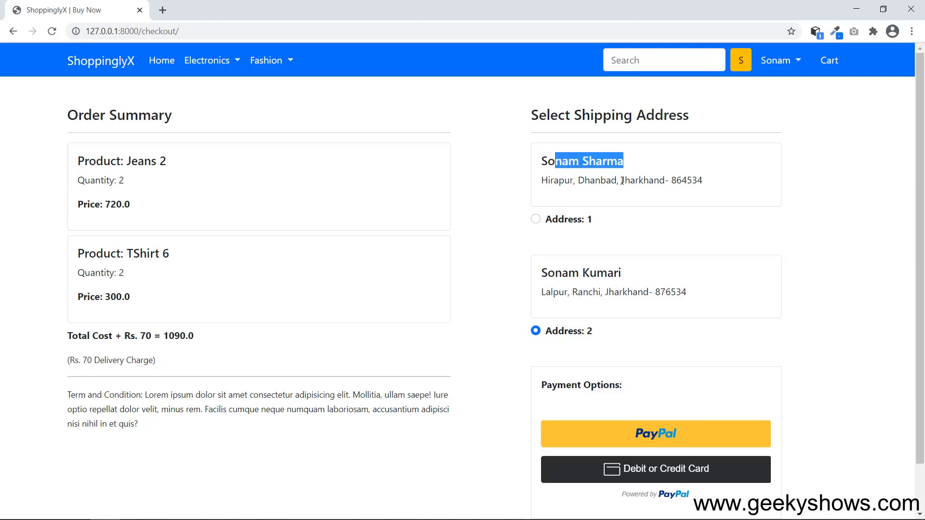
left_click(536, 220)
left_click(810, 201)
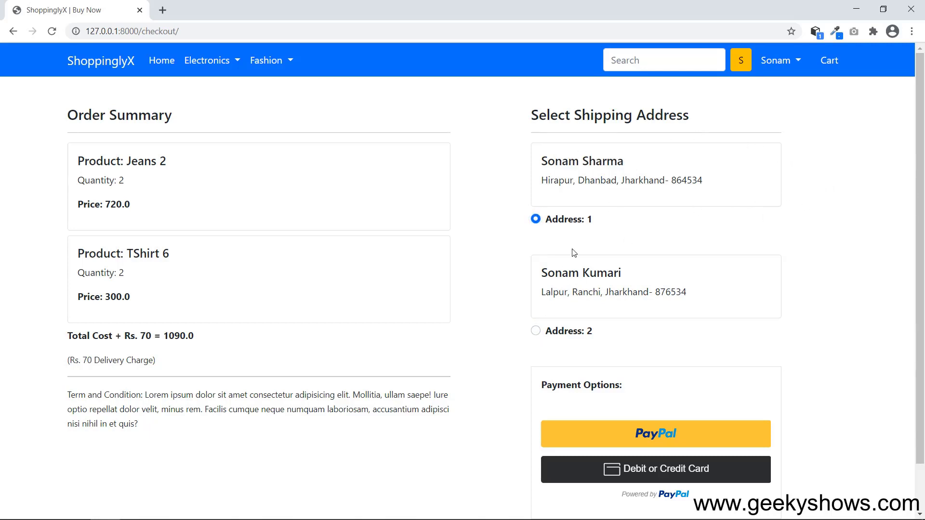
Scroll through the checkout page, reviewing the Payment Options section.
scroll(574, 252, "down", 1)
left_click_drag(566, 332, 601, 332)
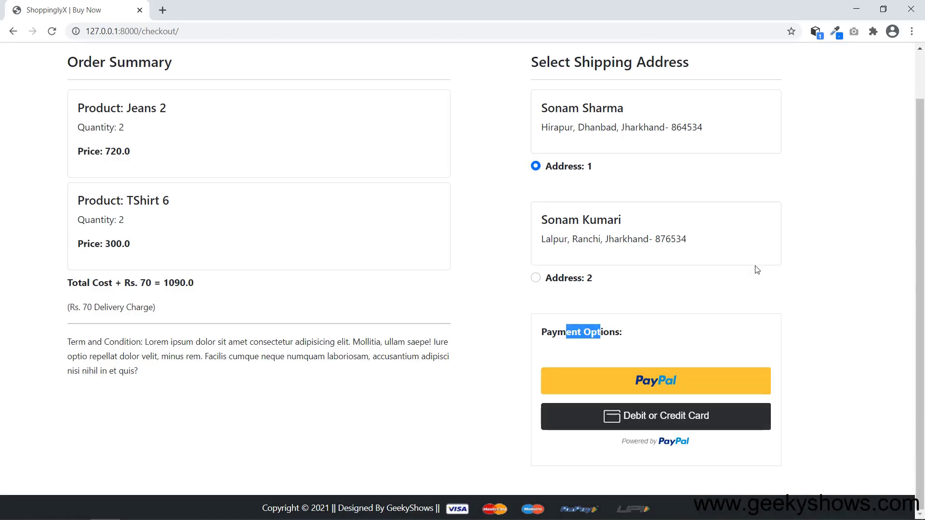
left_click(821, 280)
scroll(823, 280, "up", 1)
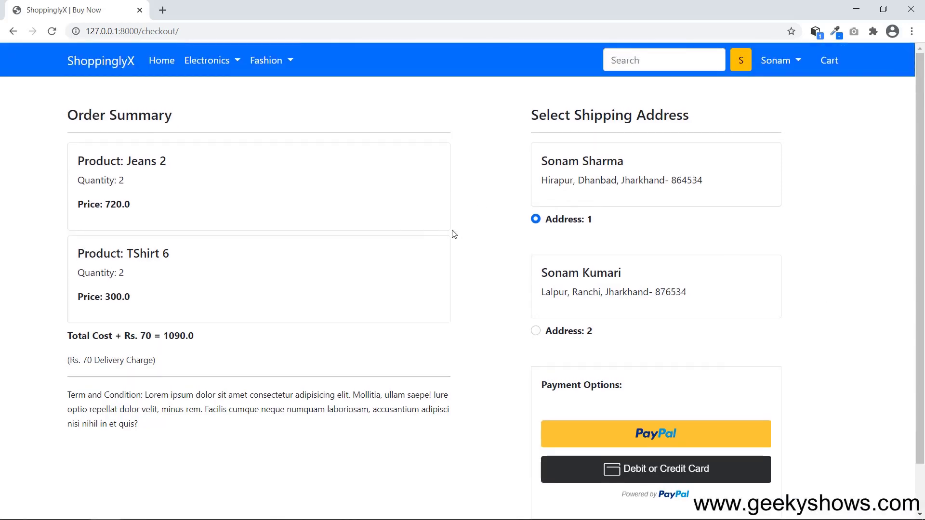
scroll(482, 236, "down", 1)
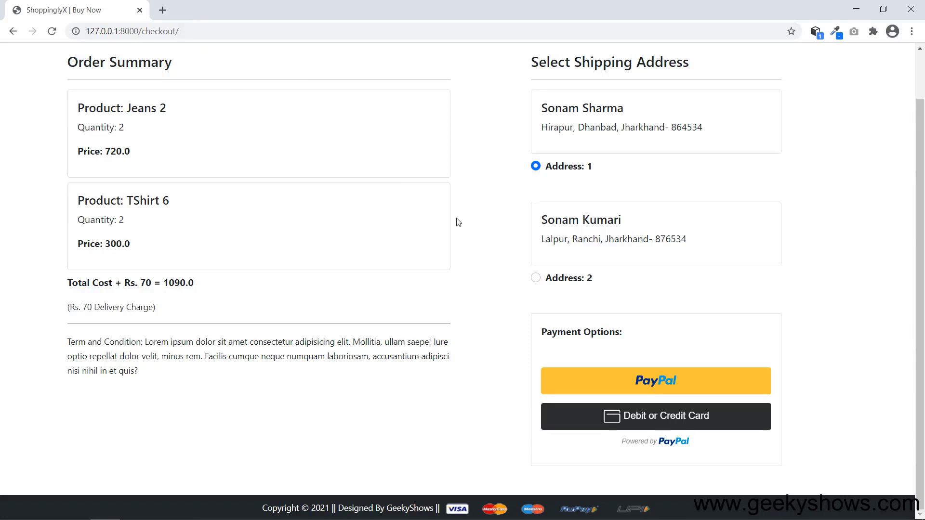
scroll(457, 219, "up", 2)
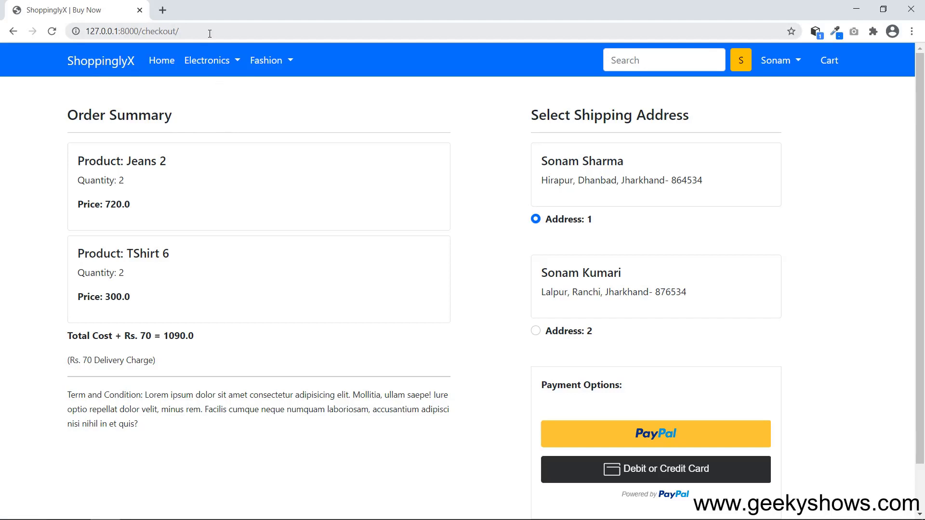
scroll(441, 246, "down", 1)
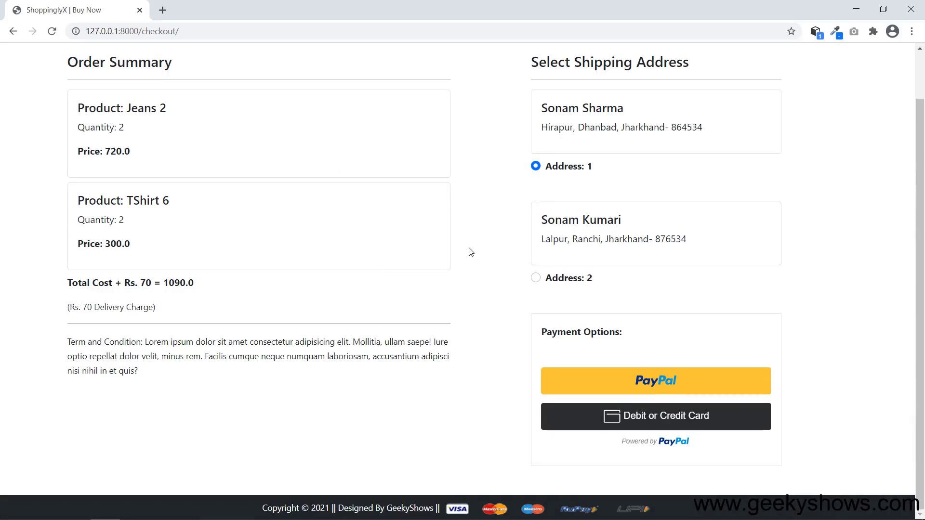
scroll(474, 250, "up", 1)
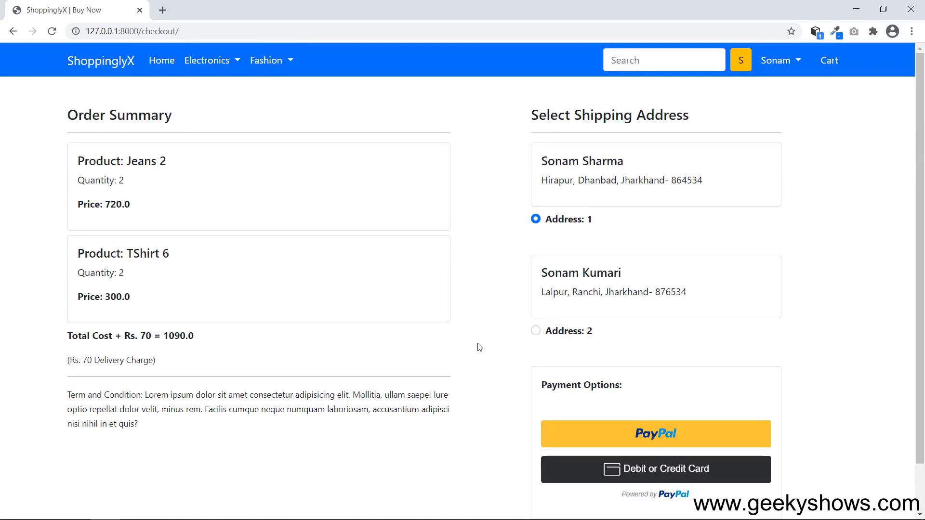
scroll(479, 346, "down", 1)
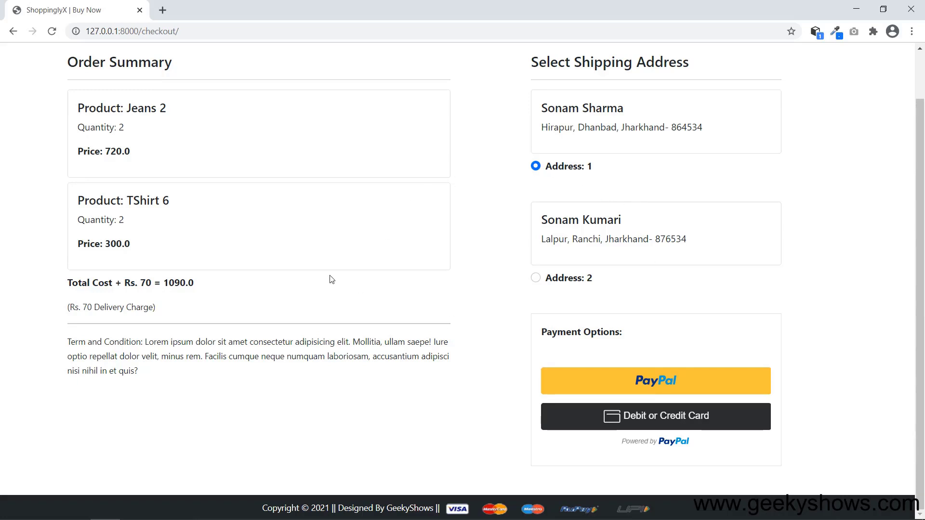
scroll(333, 280, "up", 1)
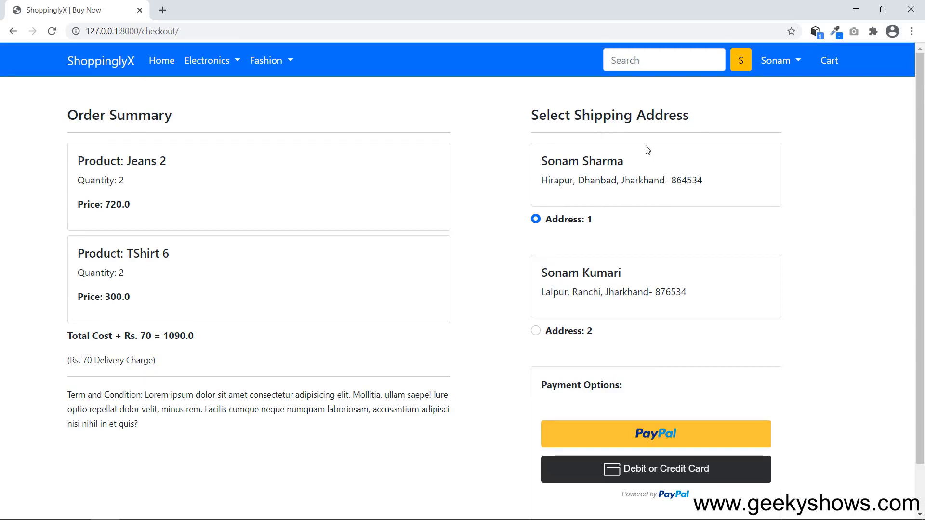
Load the Django Admin login page from its bookmark in a new incognito window.
left_click(912, 32)
left_click(826, 73)
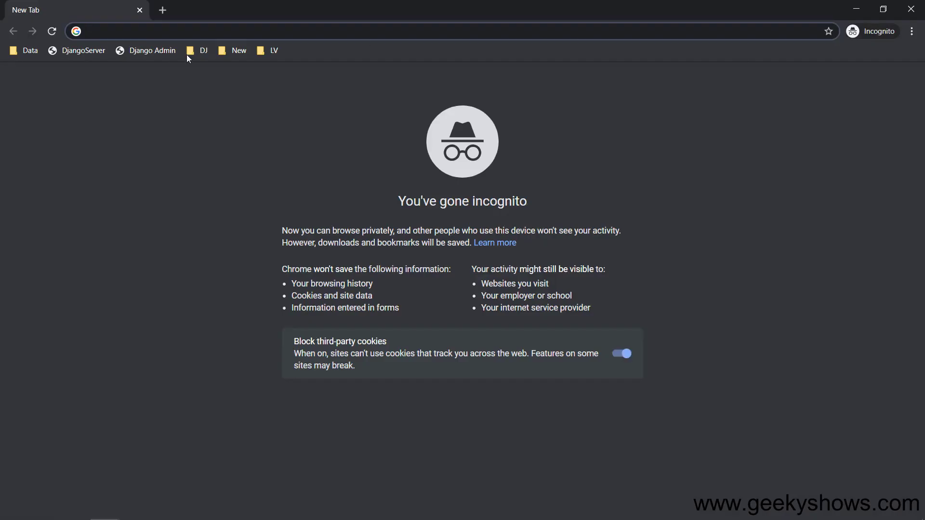
left_click(143, 51)
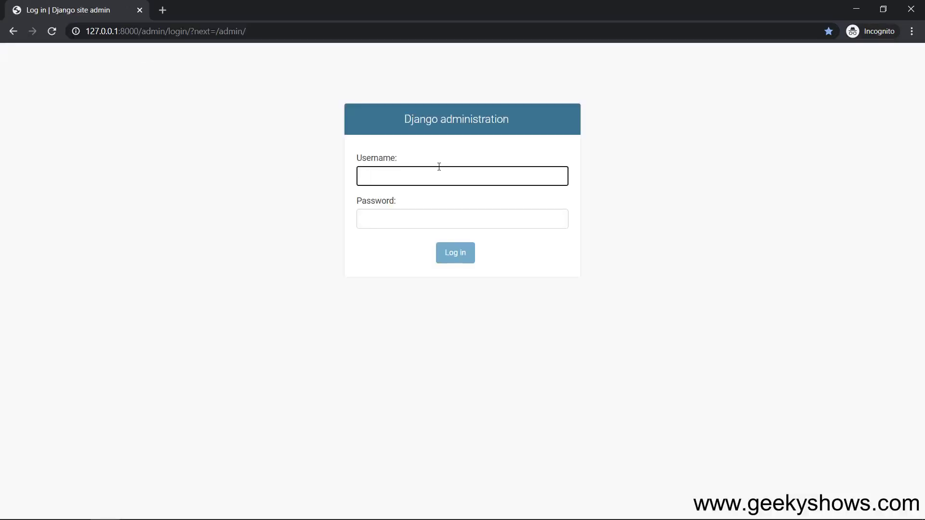
Log in to Django admin with the admin account, retyping the password after a rejection.
key("Tab")
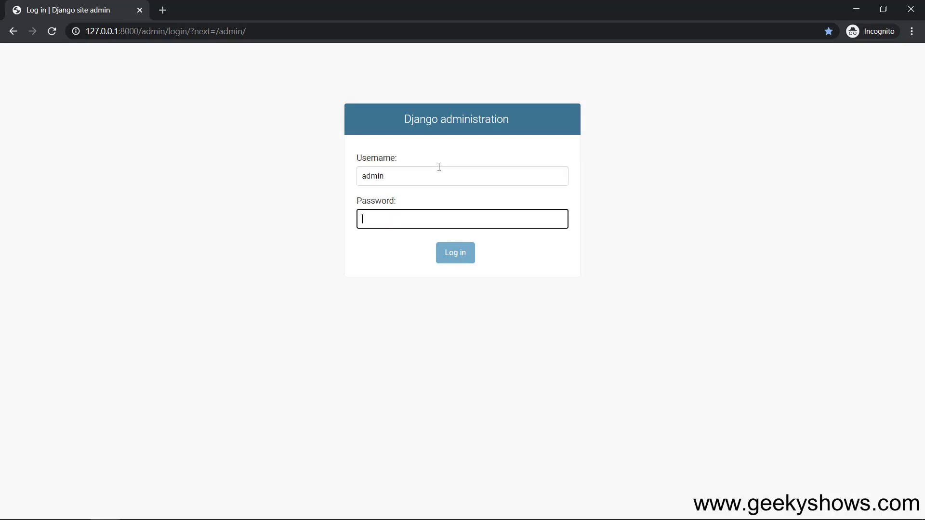
key("Return")
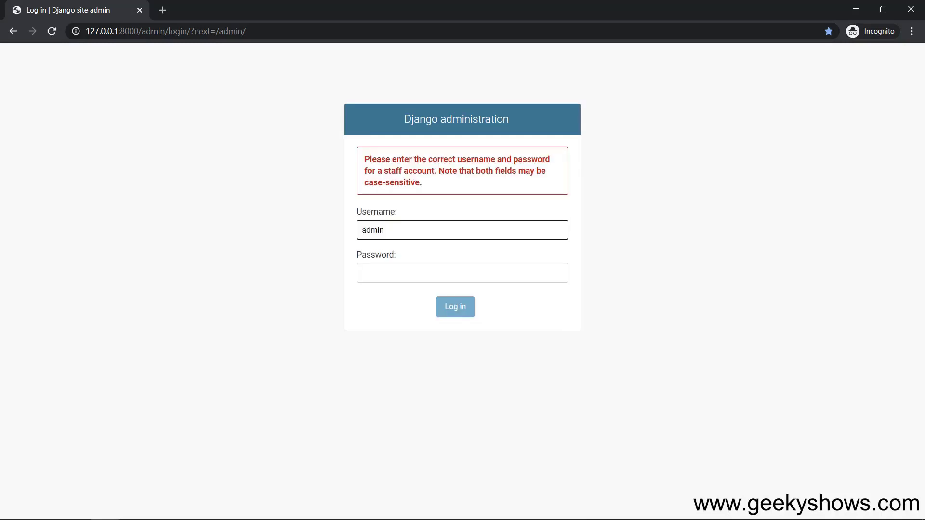
left_click(412, 267)
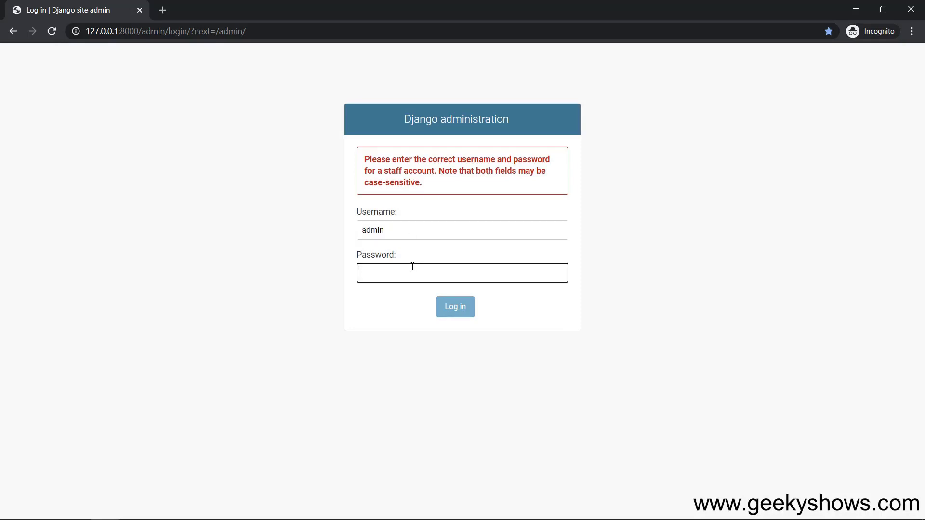
type("admin1234")
left_click(461, 314)
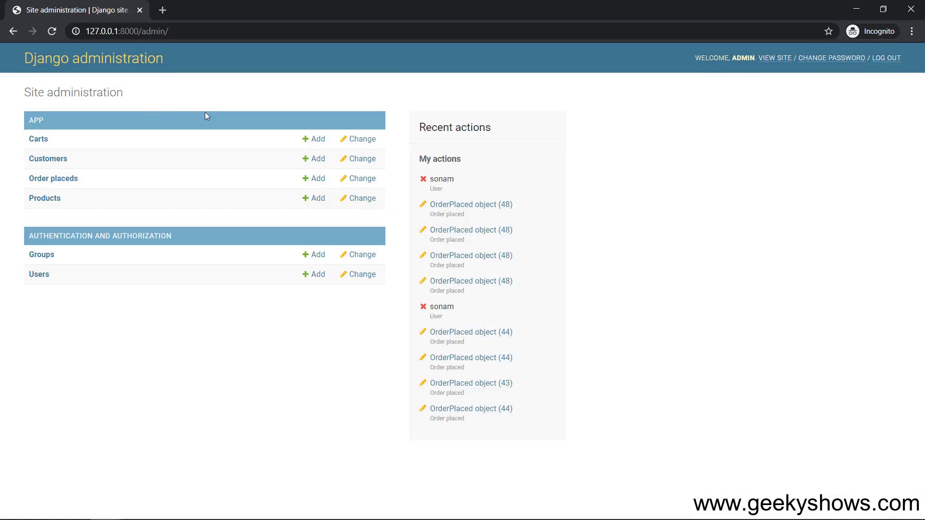
Browse the Users list, then the Customers list, pointing out customers 11 and 12.
left_click(39, 274)
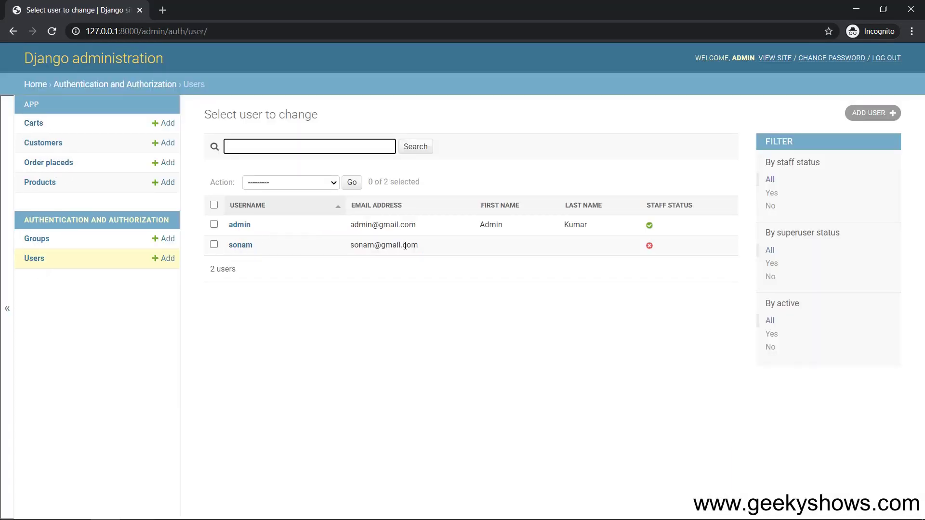
left_click(46, 147)
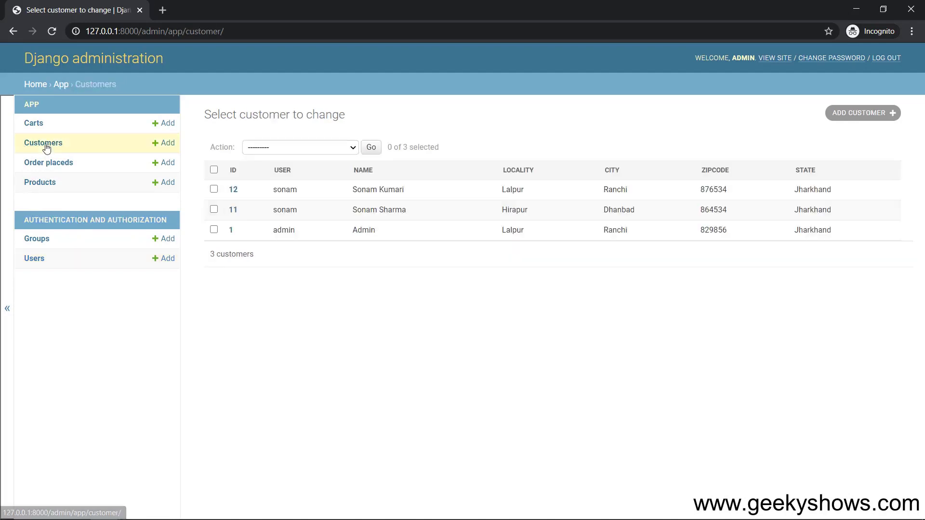
left_click_drag(277, 190, 299, 209)
left_click(399, 310)
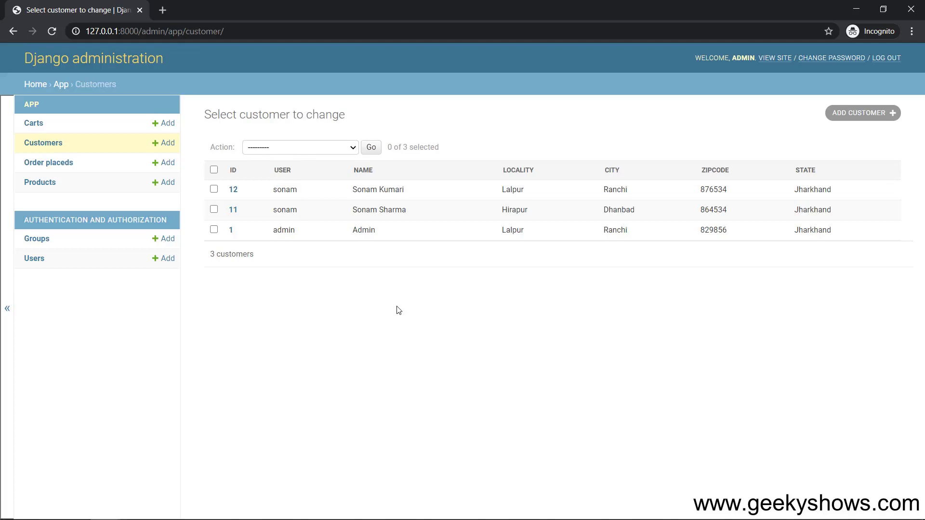
left_click_drag(357, 189, 415, 192)
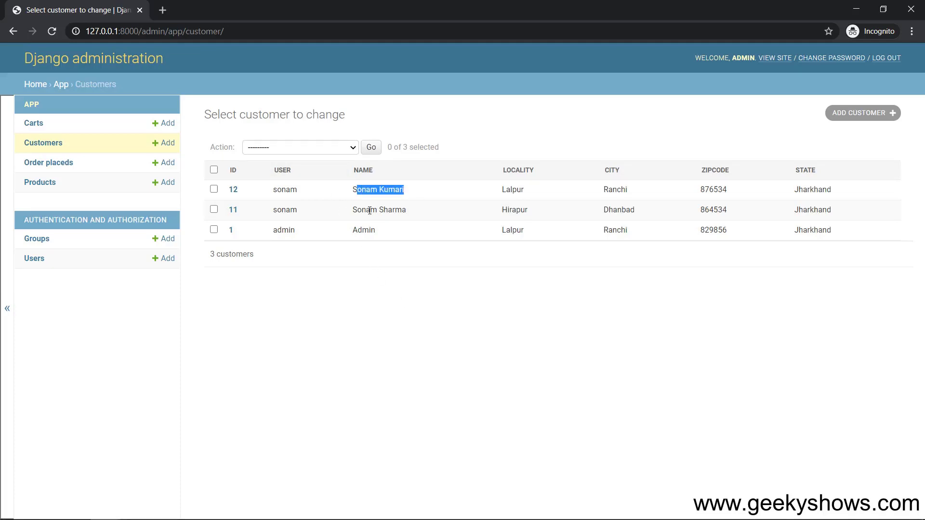
left_click_drag(362, 210, 415, 213)
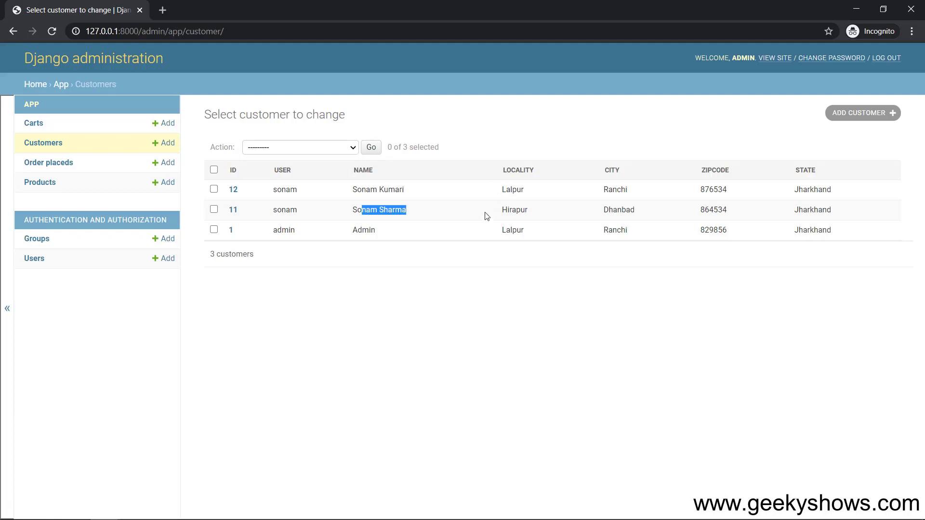
left_click(450, 283)
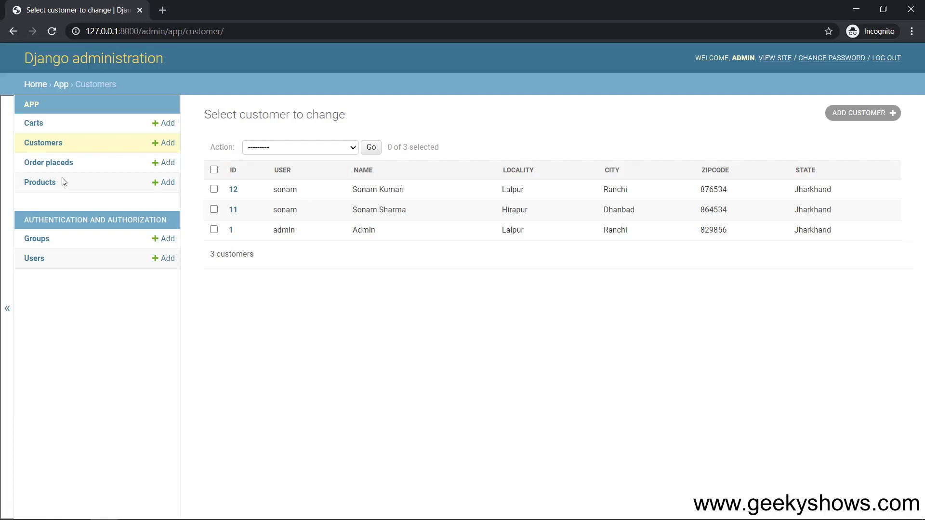
Review the Carts and Order placeds lists, then minimize the admin window.
left_click(33, 124)
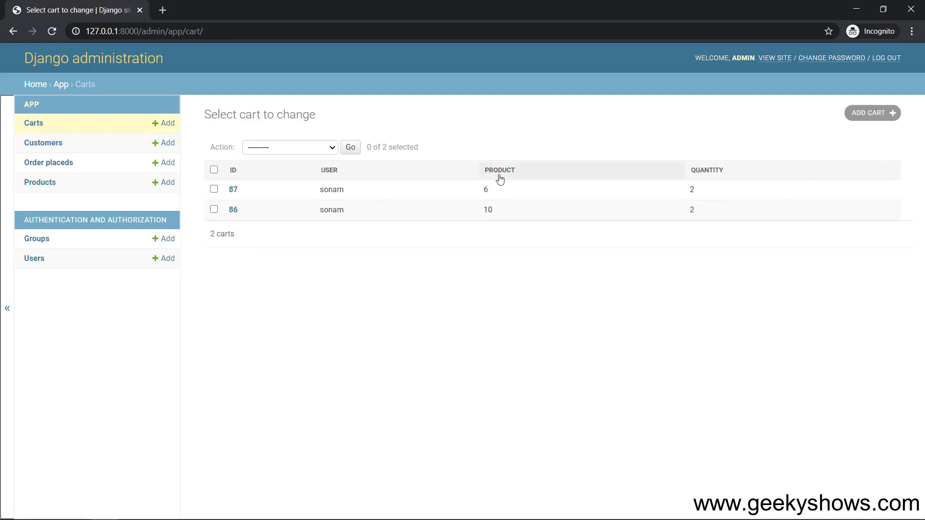
left_click_drag(481, 191, 503, 214)
left_click_drag(689, 189, 708, 213)
left_click(656, 236)
left_click(49, 164)
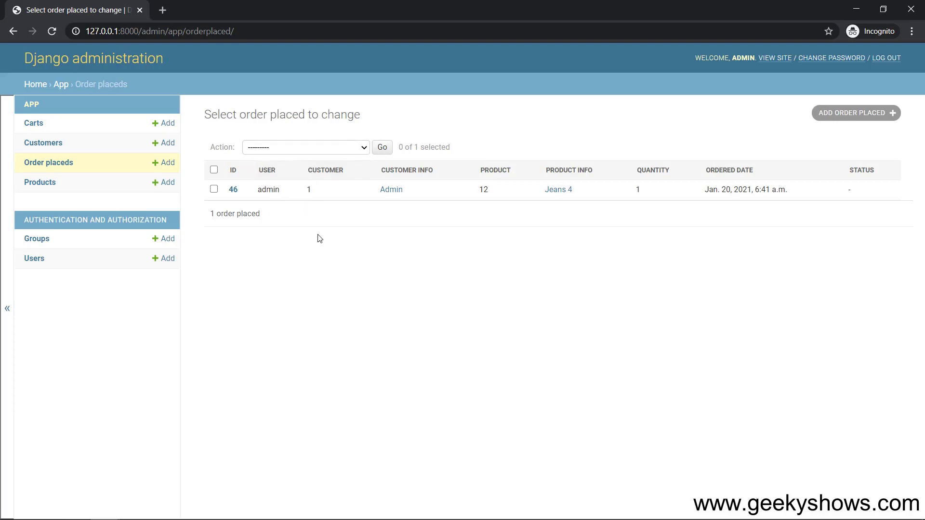
left_click(855, 9)
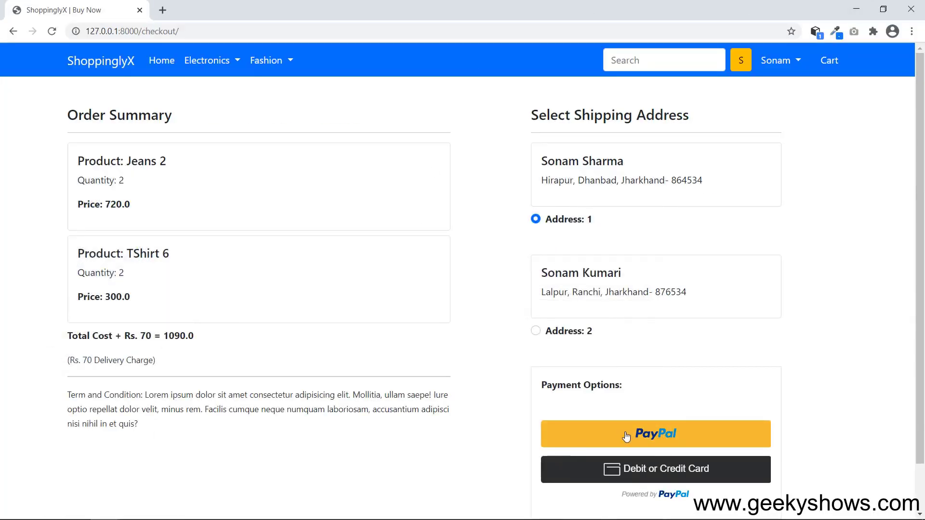
Choose PayPal payment and sign in to the sandbox buyer account with its password.
left_click(647, 436)
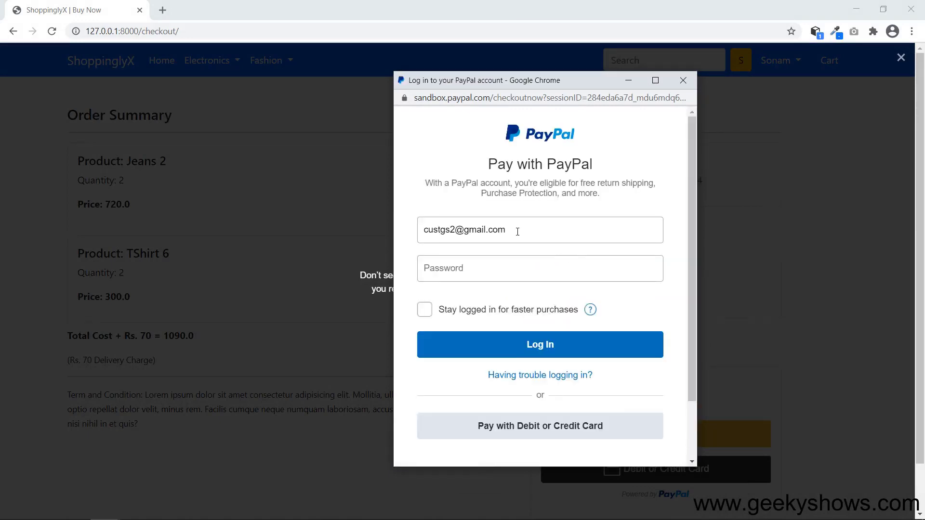
left_click_drag(547, 234, 389, 231)
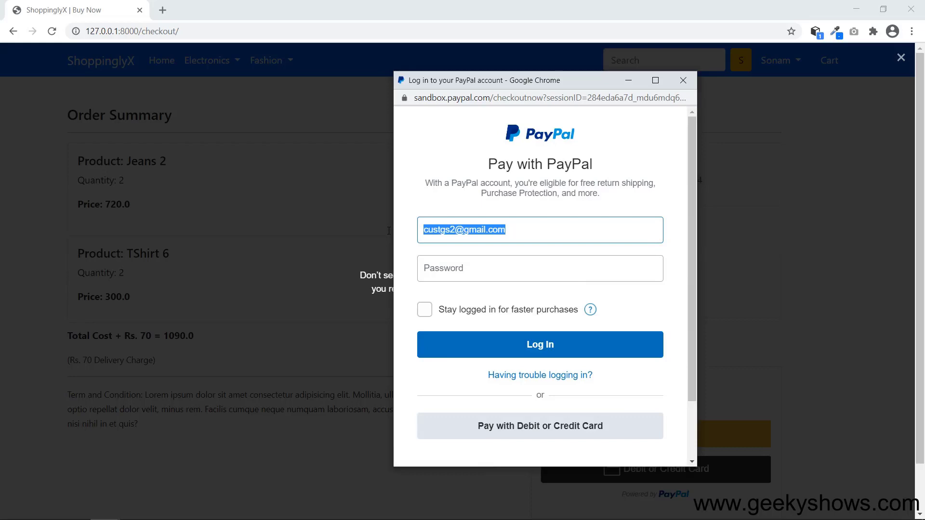
left_click(496, 262)
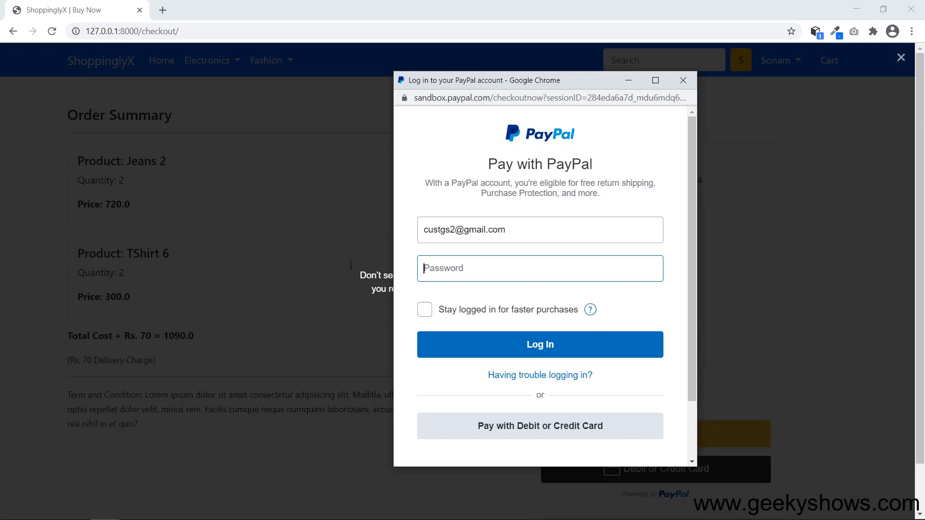
type("•••••••••")
left_click(531, 349)
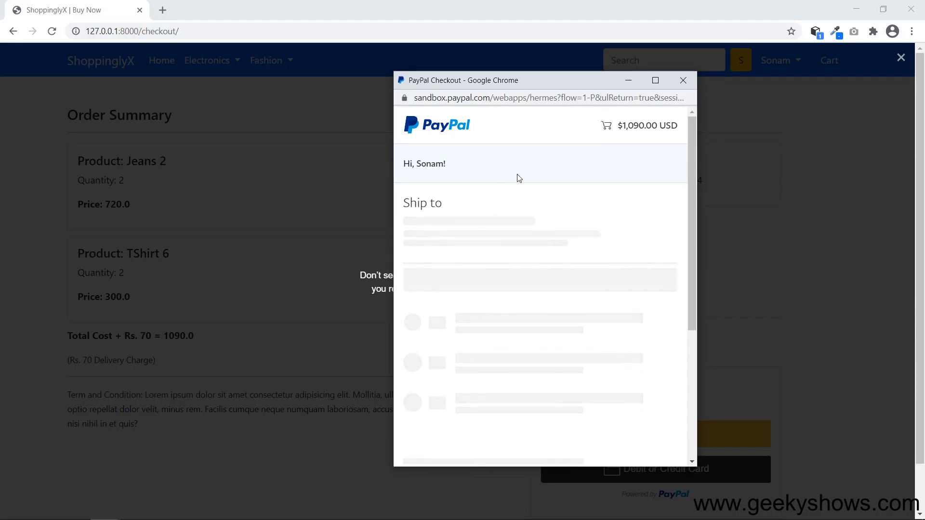
left_click_drag(413, 161, 471, 164)
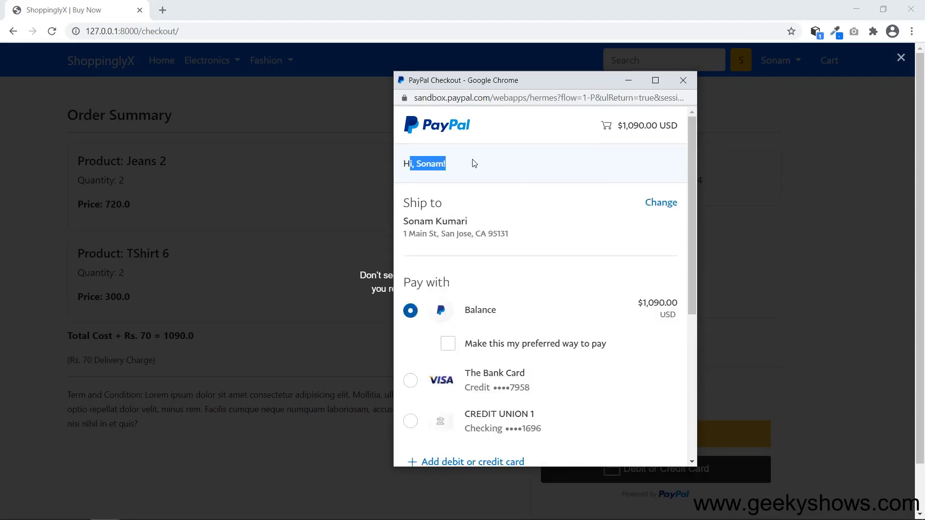
left_click(469, 171)
double_click(434, 167)
left_click(478, 165)
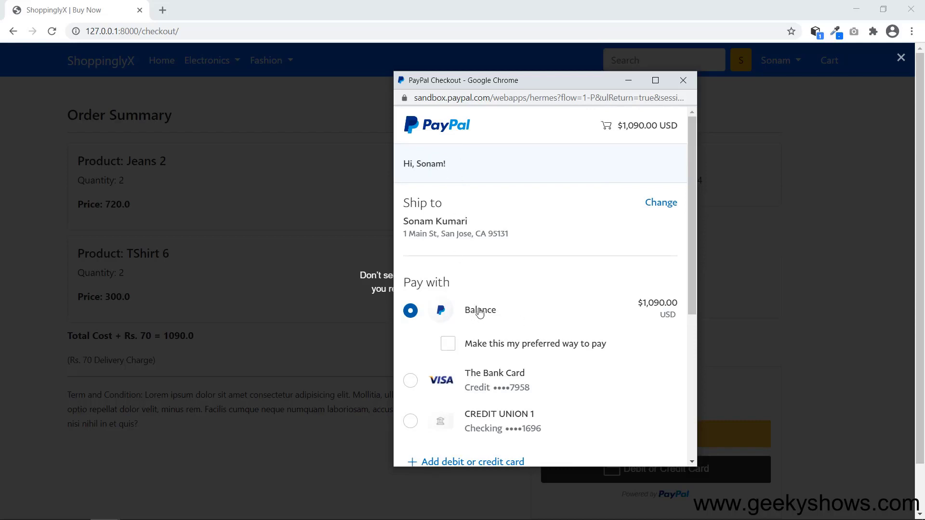
left_click_drag(645, 305, 665, 303)
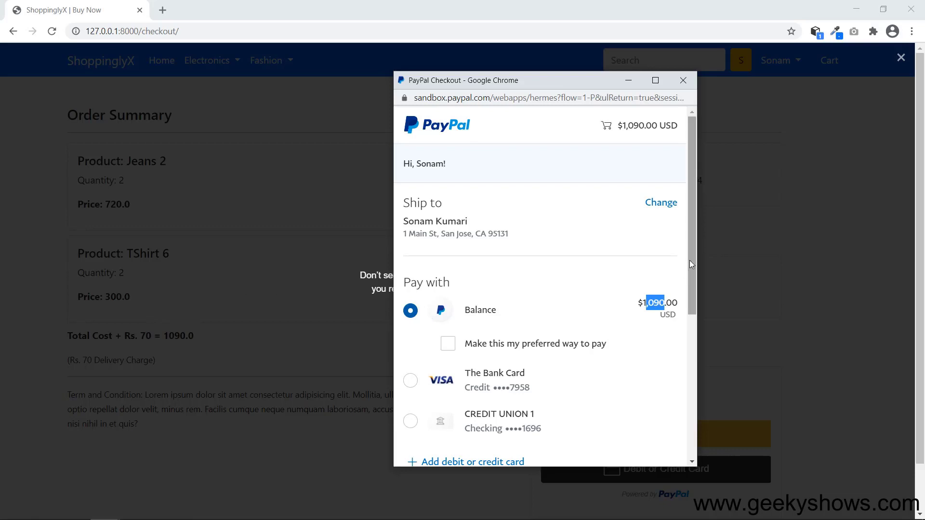
left_click_drag(690, 259, 707, 398)
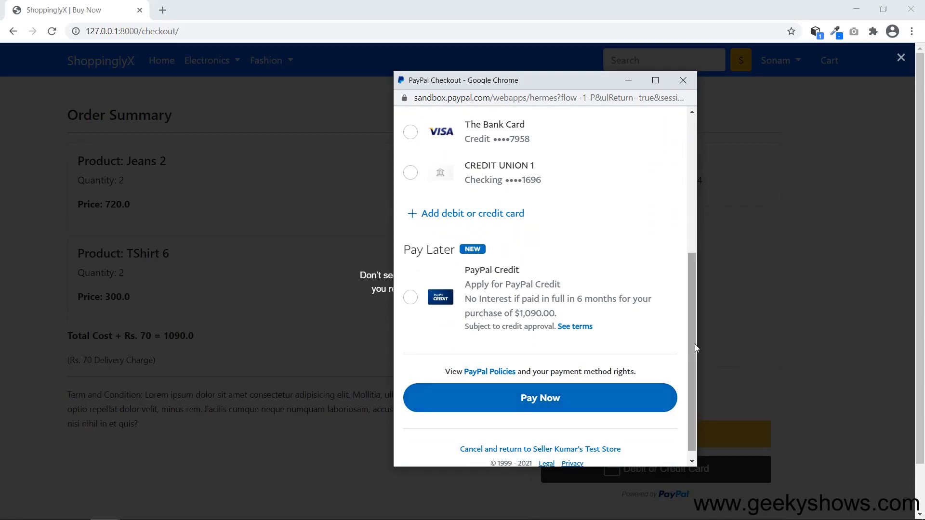
left_click_drag(693, 342, 715, 182)
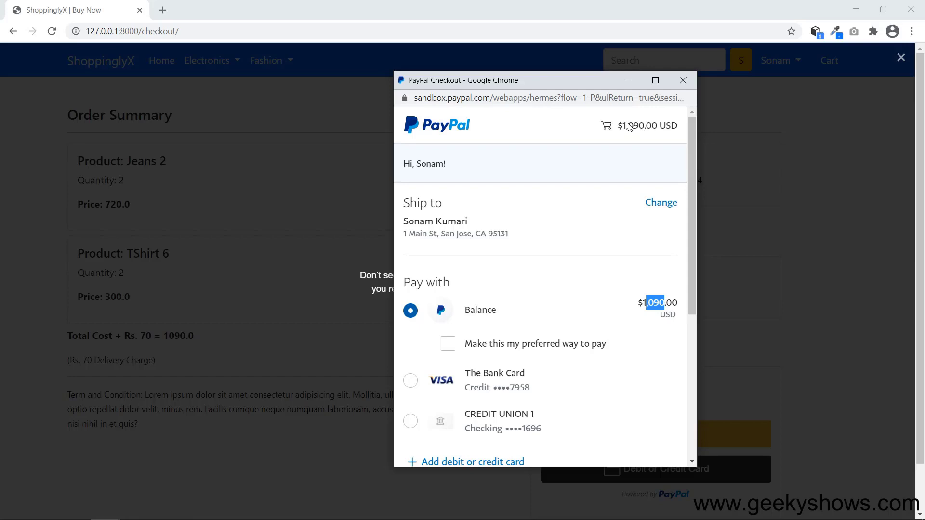
left_click_drag(418, 162, 463, 163)
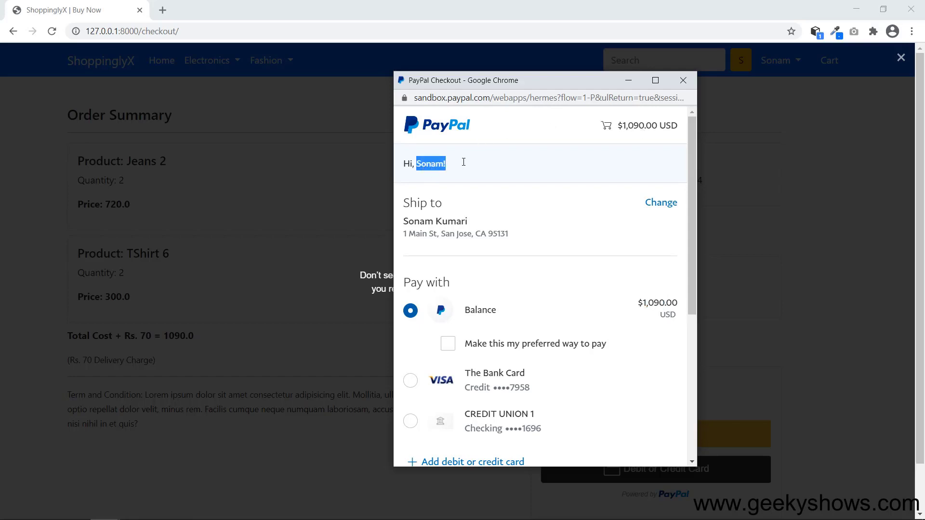
left_click(470, 249)
left_click(482, 313)
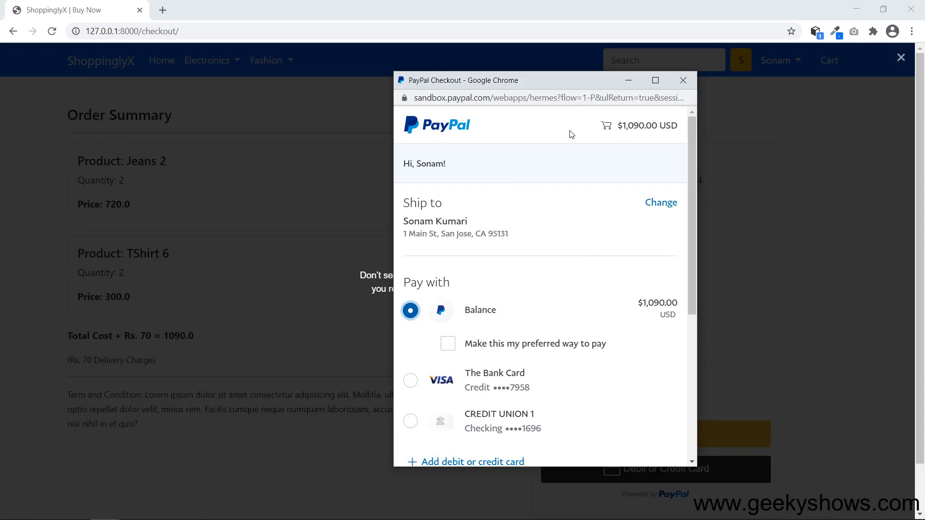
left_click(636, 128)
left_click_drag(692, 207, 692, 171)
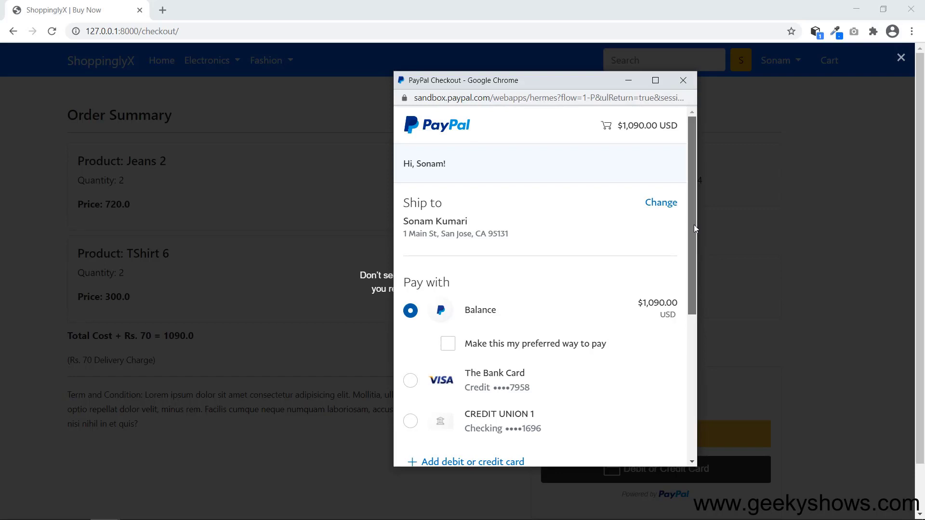
Pay the $1,090.00 USD with Pay Now and point out the 'Transaction completed' message.
left_click_drag(694, 231, 703, 390)
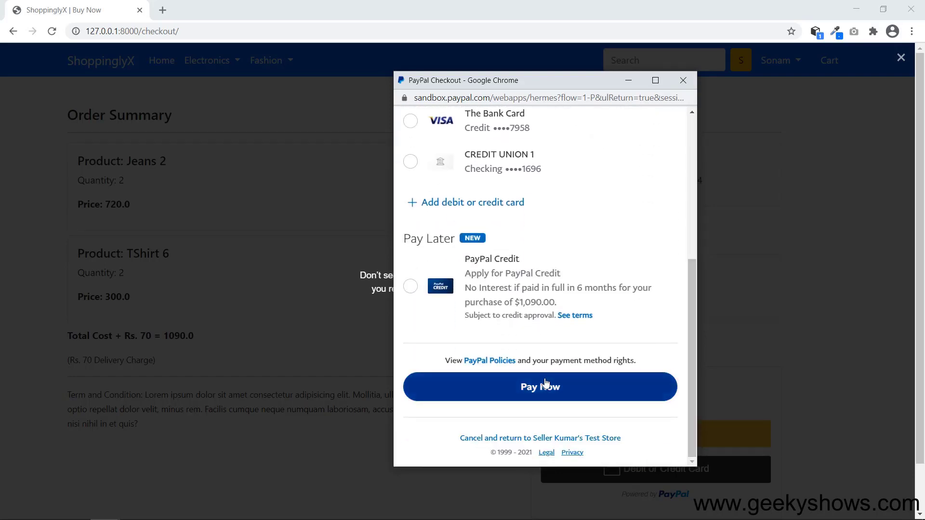
left_click(541, 394)
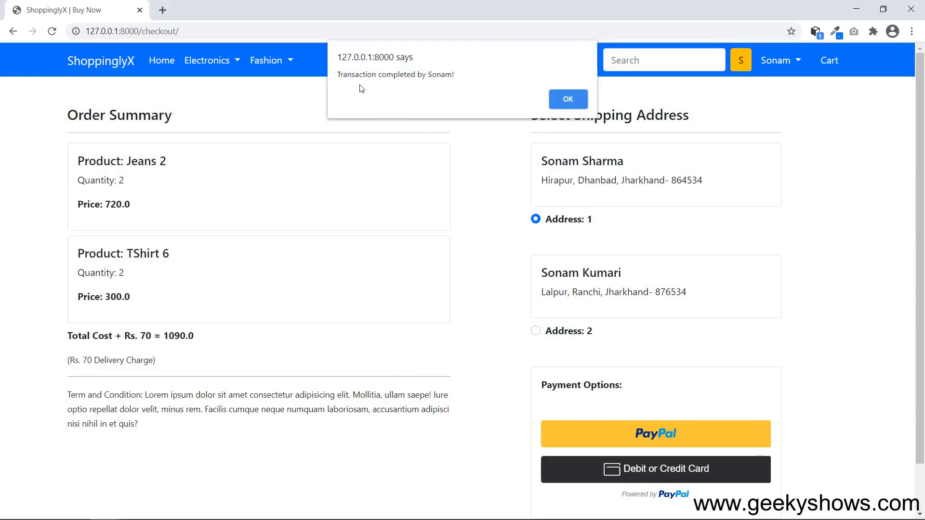
left_click_drag(360, 76, 466, 73)
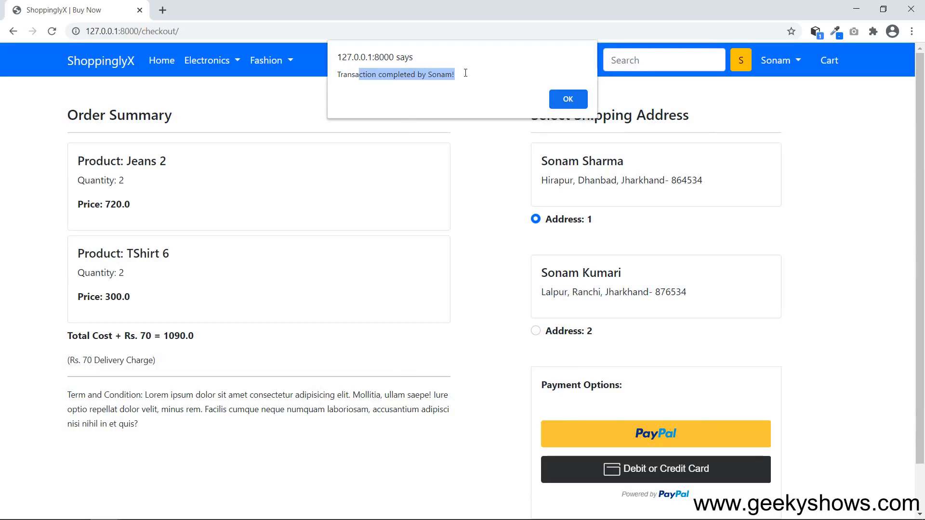
left_click(473, 75)
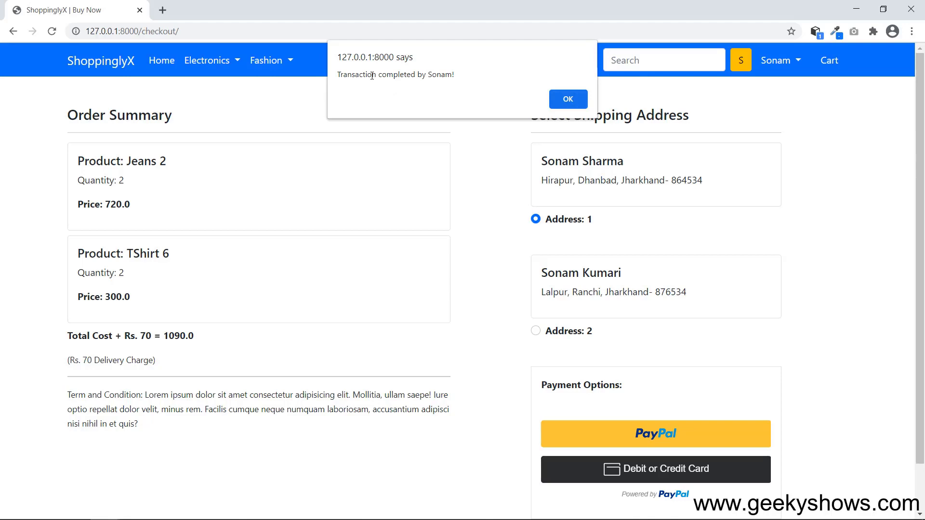
left_click_drag(372, 75, 475, 73)
left_click(506, 73)
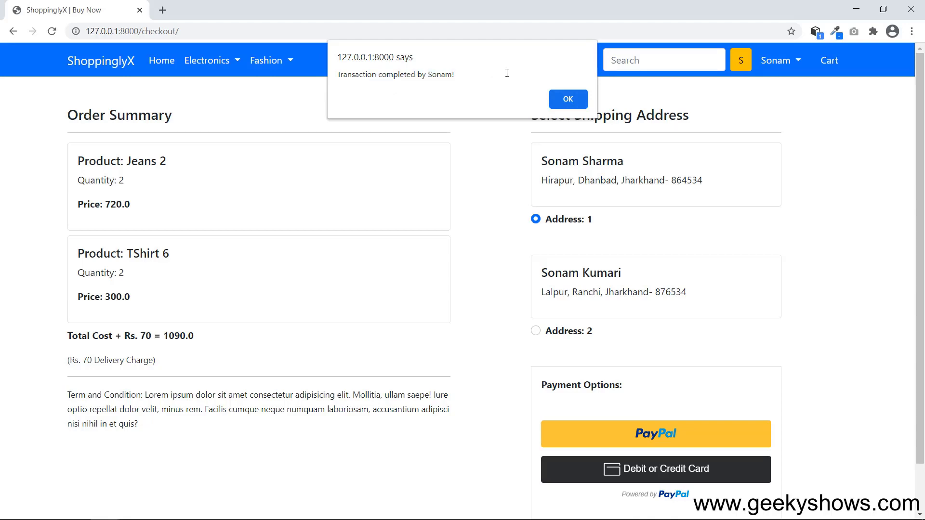
Dismiss the payment alert and open the customer's Orders page from the account menu.
left_click(566, 99)
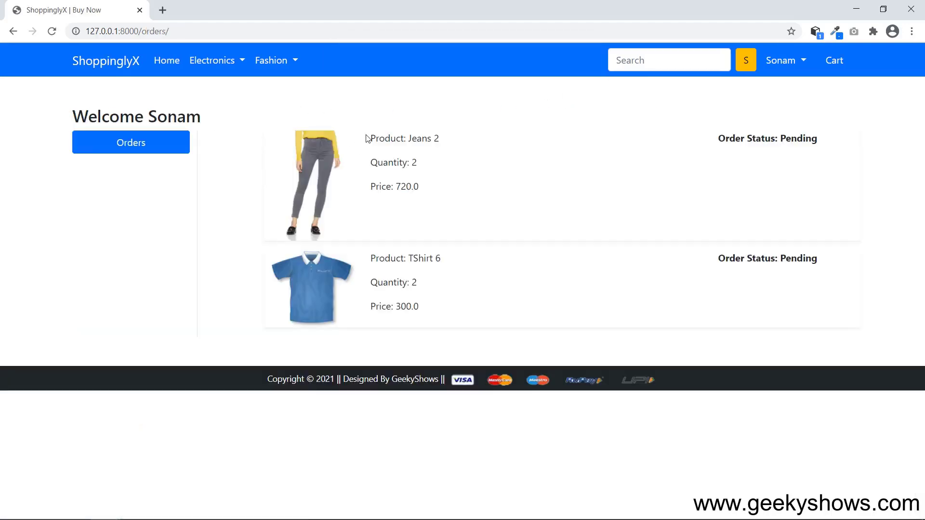
left_click_drag(369, 139, 501, 262)
left_click(593, 219)
left_click(808, 61)
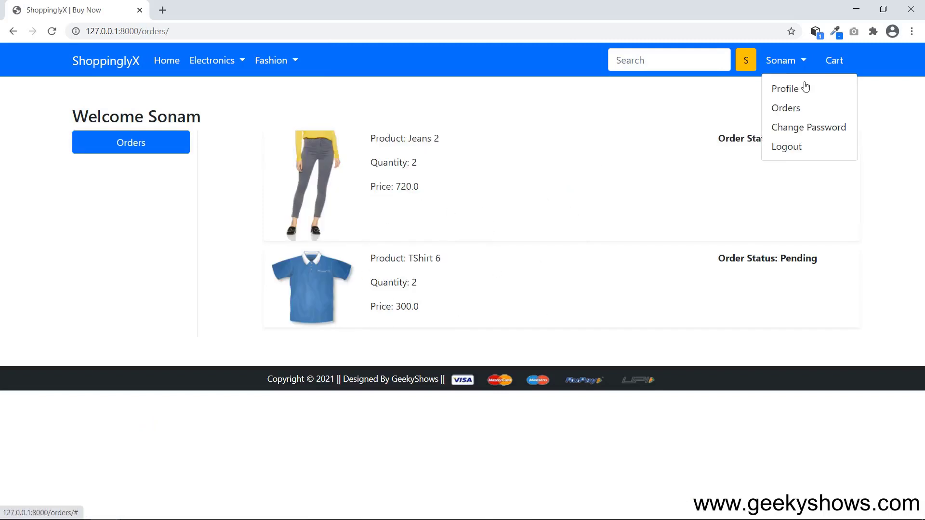
left_click(790, 108)
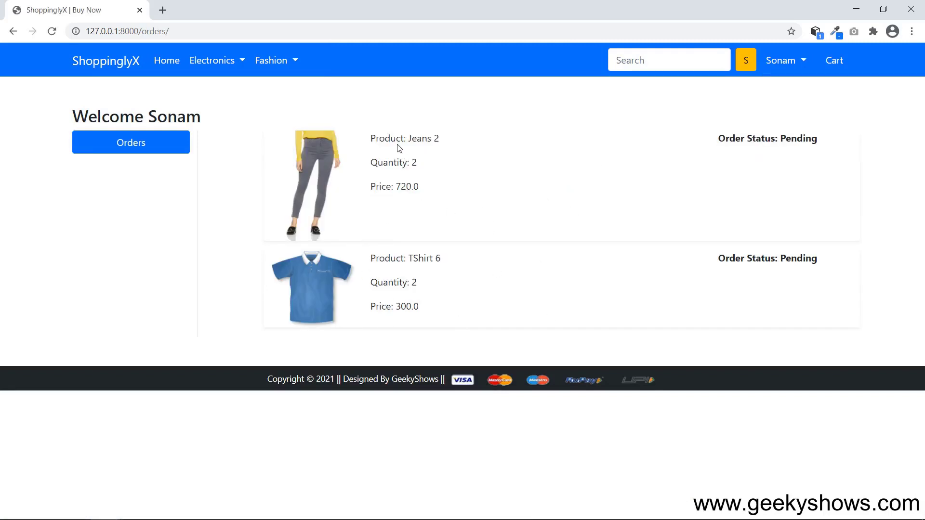
Review the Jeans 2 and TShirt 6 quantities, prices and Pending status, then switch to admin.
left_click_drag(404, 144, 423, 187)
left_click(428, 149)
left_click_drag(414, 260, 452, 261)
left_click_drag(394, 163, 440, 165)
left_click_drag(394, 283, 463, 282)
left_click_drag(393, 187, 444, 188)
left_click_drag(394, 306, 449, 305)
left_click(478, 297)
left_click_drag(779, 141, 813, 148)
left_click_drag(752, 260, 811, 259)
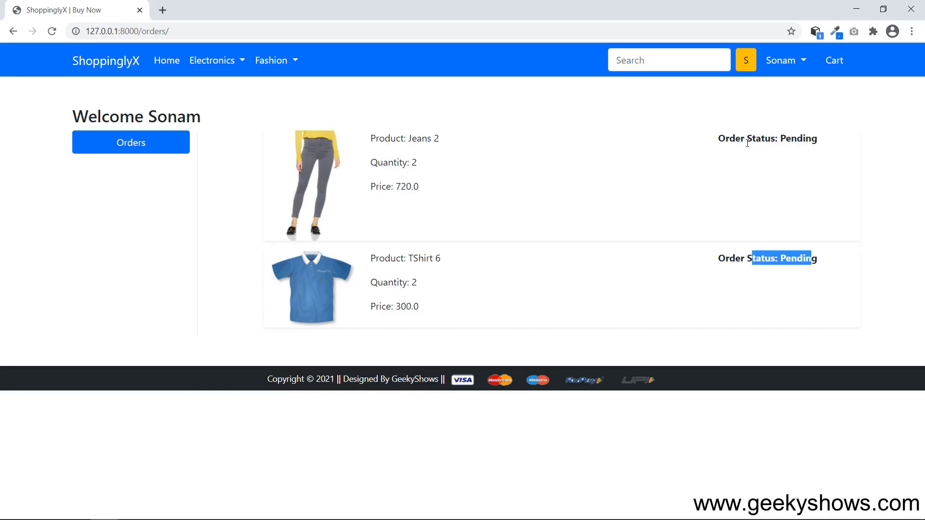
left_click(756, 163)
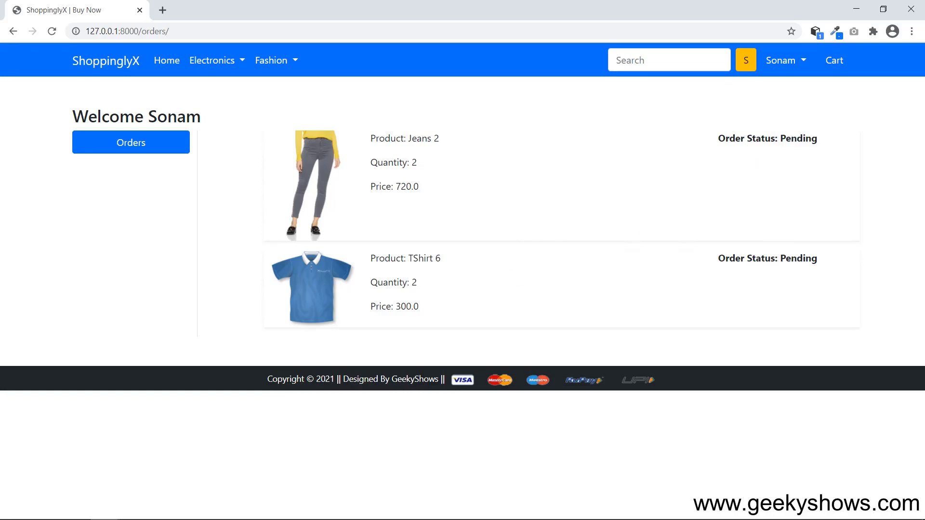
key("alt+Tab")
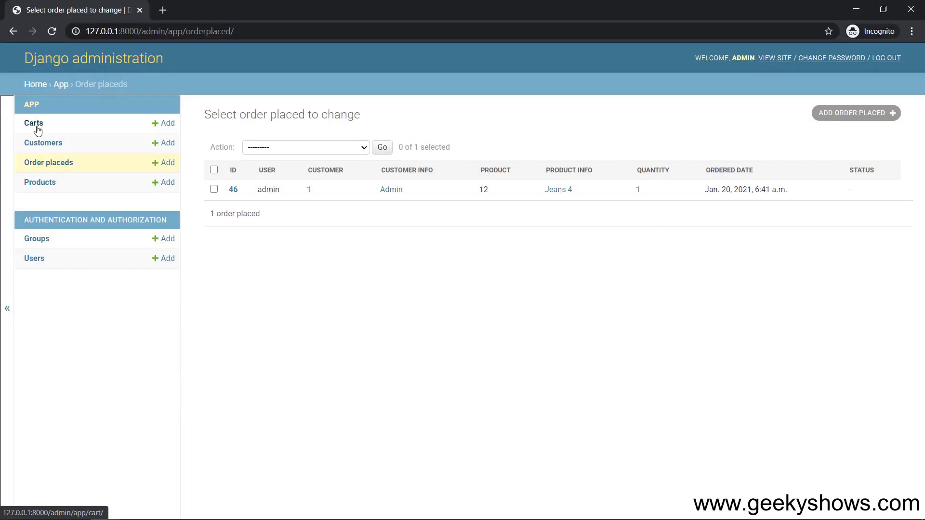
Inspect the Order placeds list, opening order 50's customer and TShirt 6 records.
left_click(38, 126)
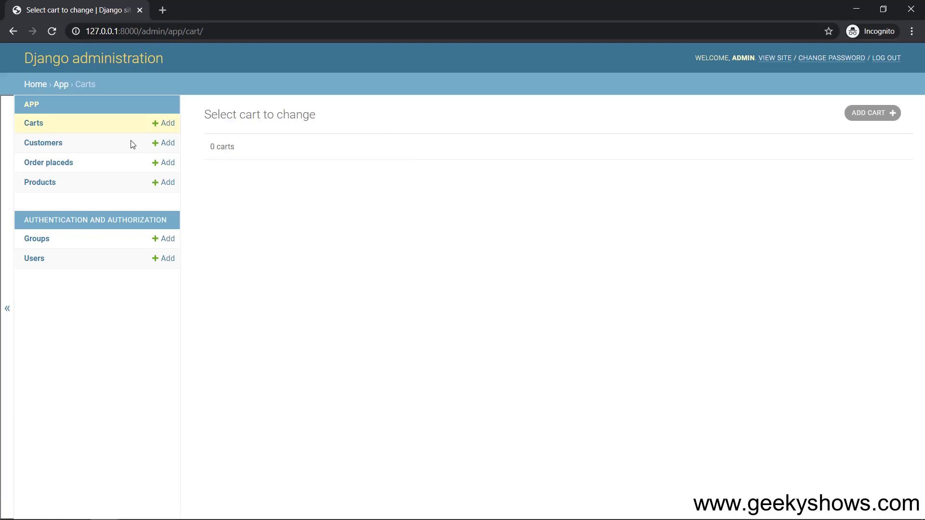
left_click(45, 164)
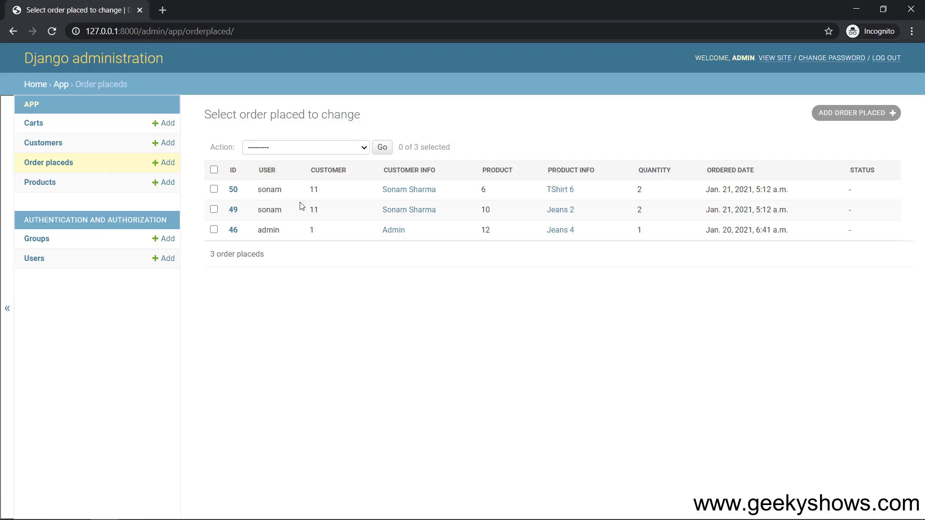
left_click(409, 193)
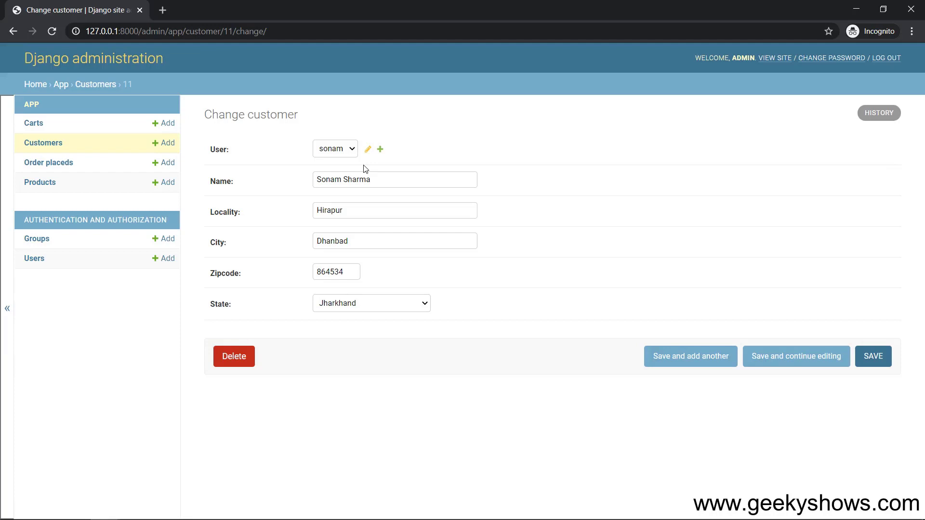
left_click(50, 164)
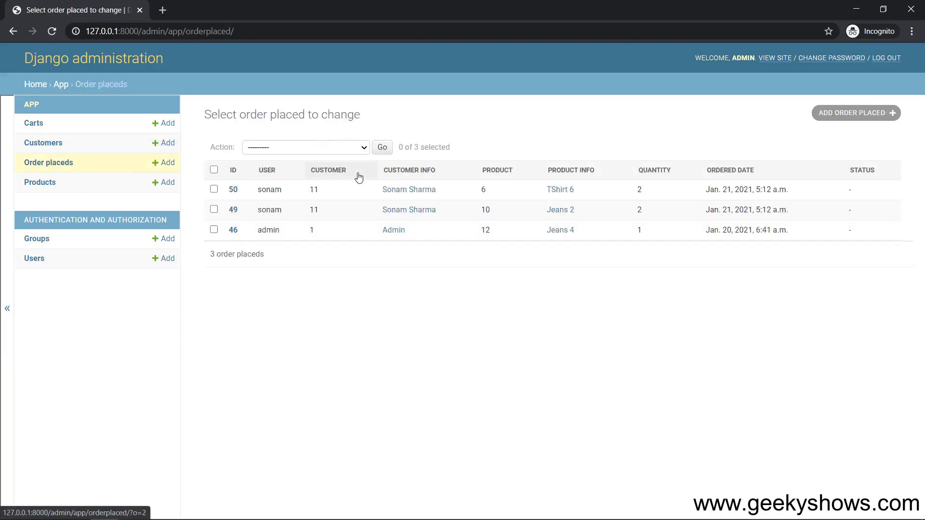
left_click(561, 191)
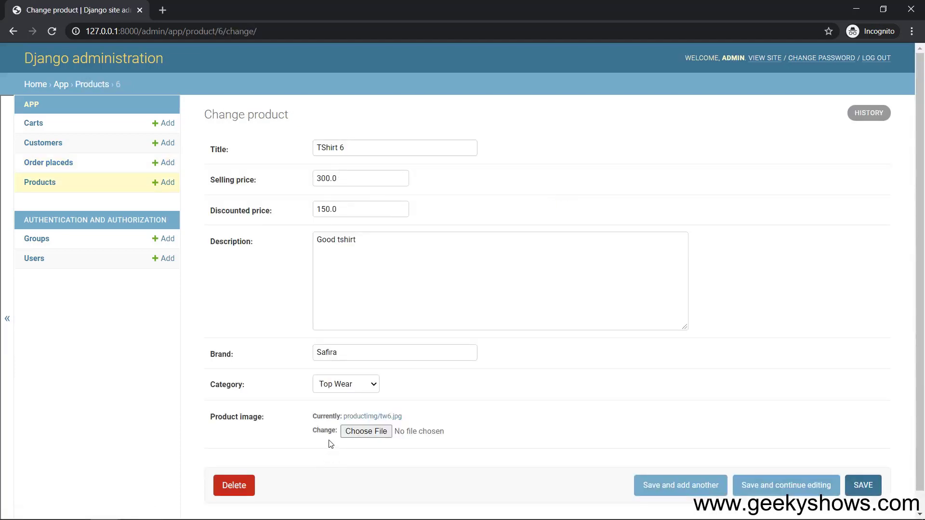
left_click(61, 165)
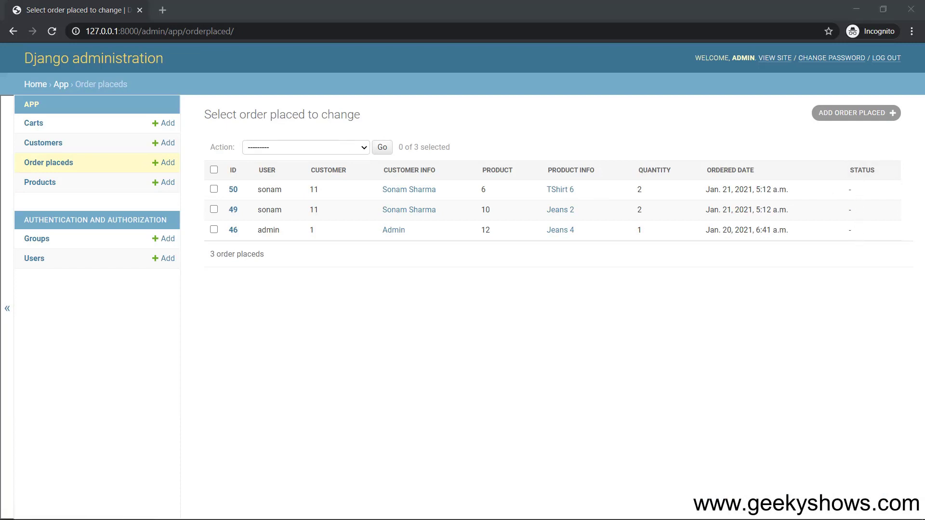
key("alt+Tab")
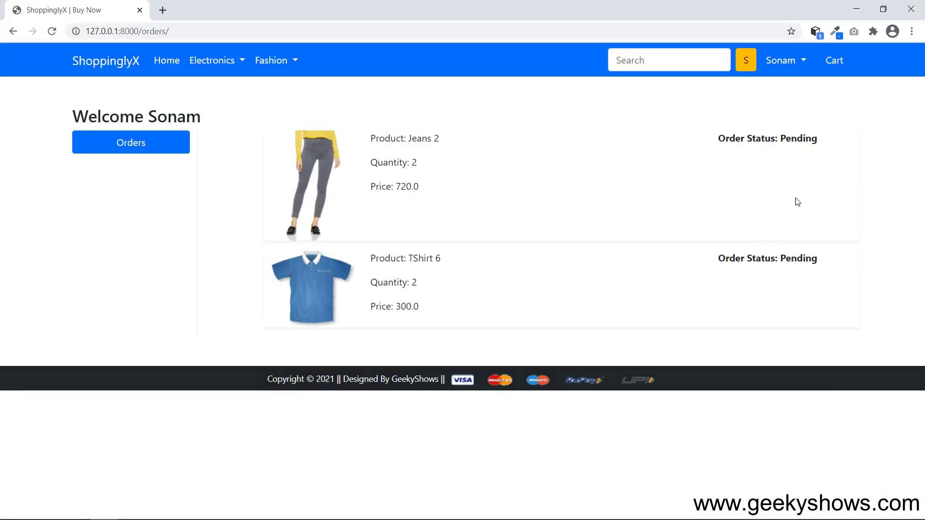
left_click_drag(780, 139, 814, 141)
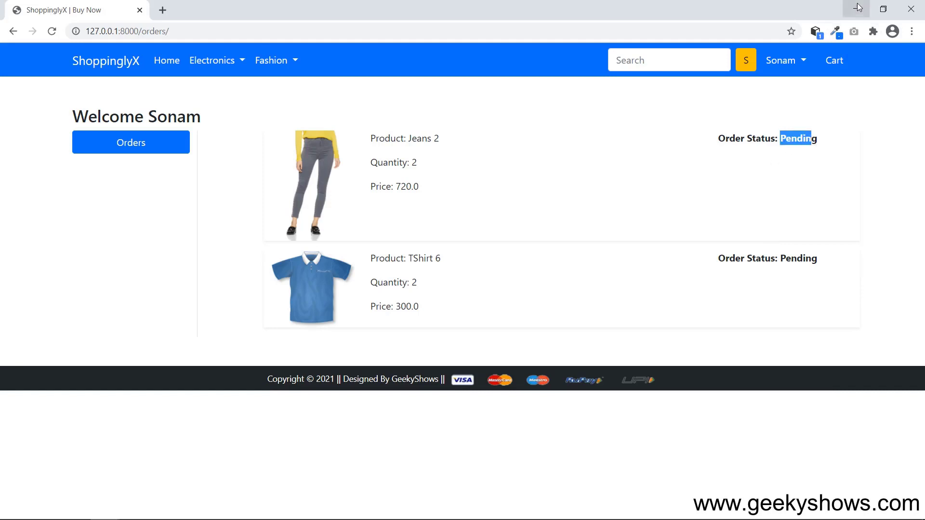
left_click(856, 9)
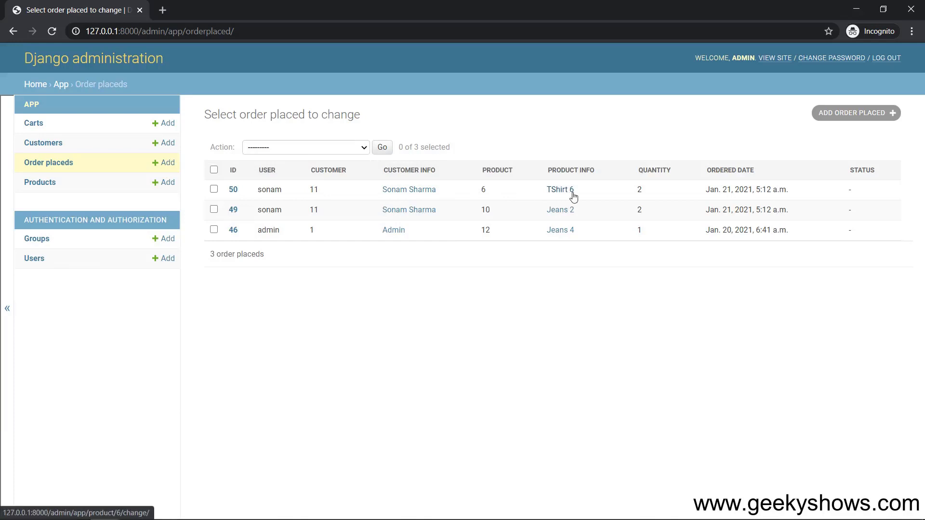
Set order 50's status to Accepted in Django admin and save it.
left_click(232, 190)
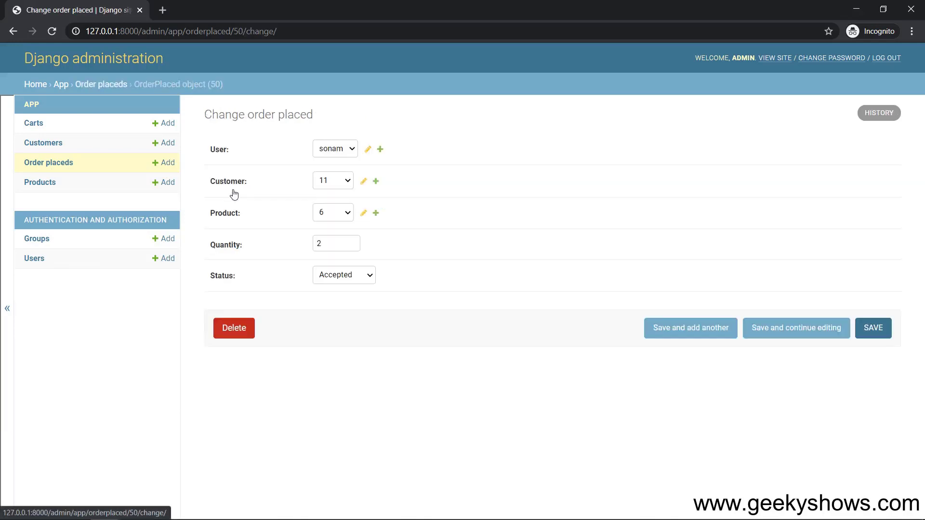
left_click(364, 275)
left_click(357, 289)
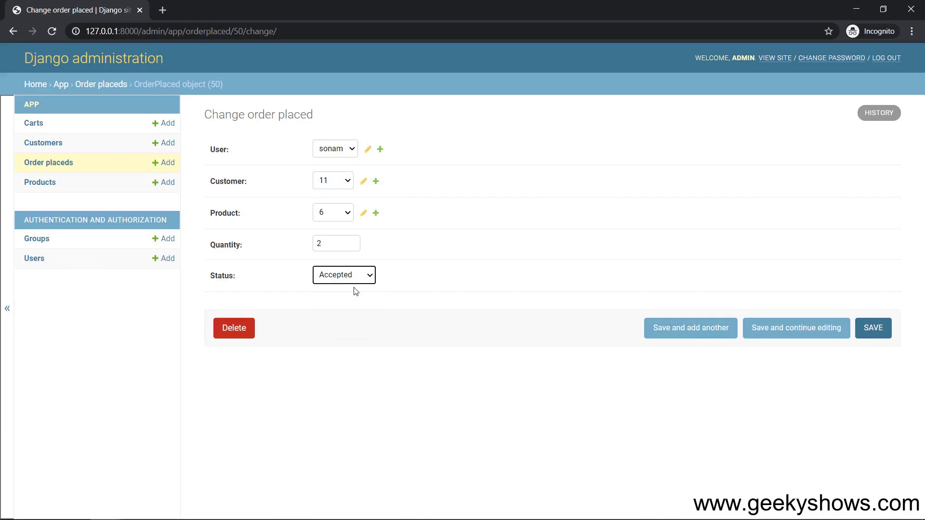
left_click(886, 333)
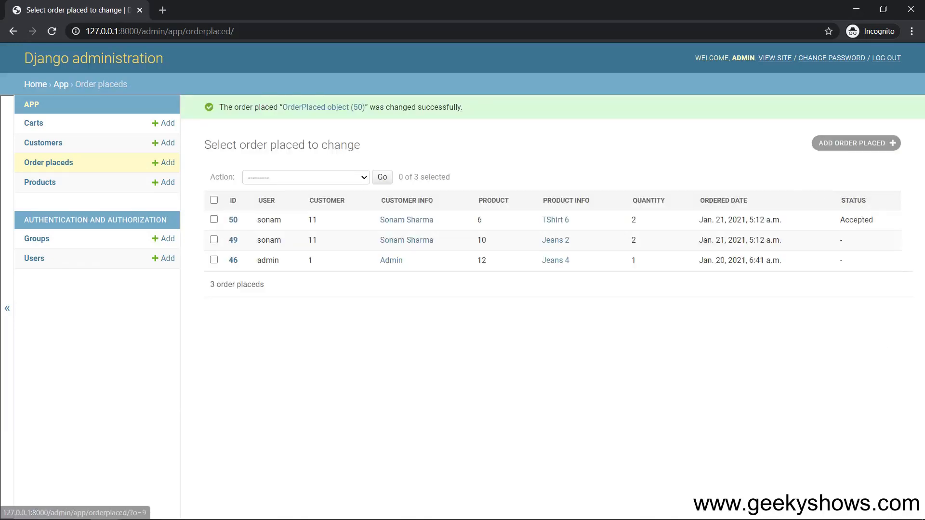
Reload the shop's Orders page to confirm TShirt 6 shows Accepted, then minimize it.
key("alt+Tab")
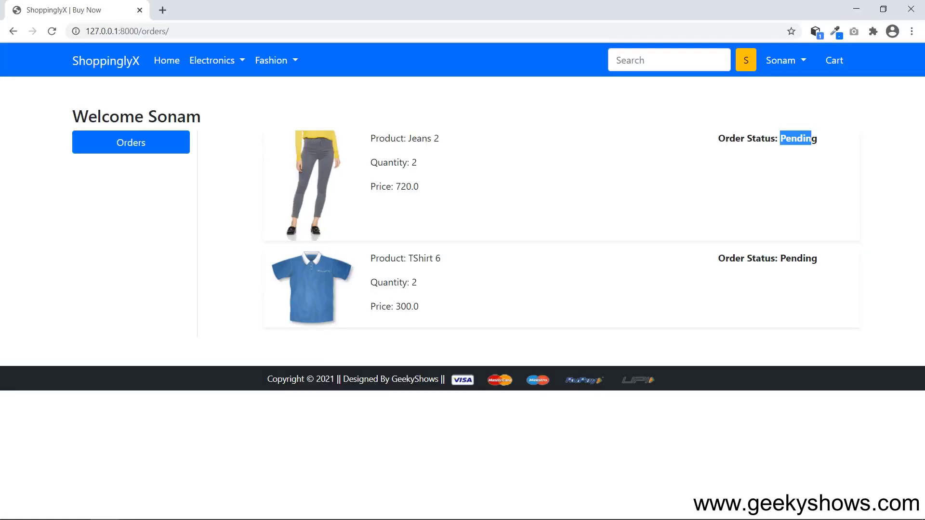
left_click(795, 72)
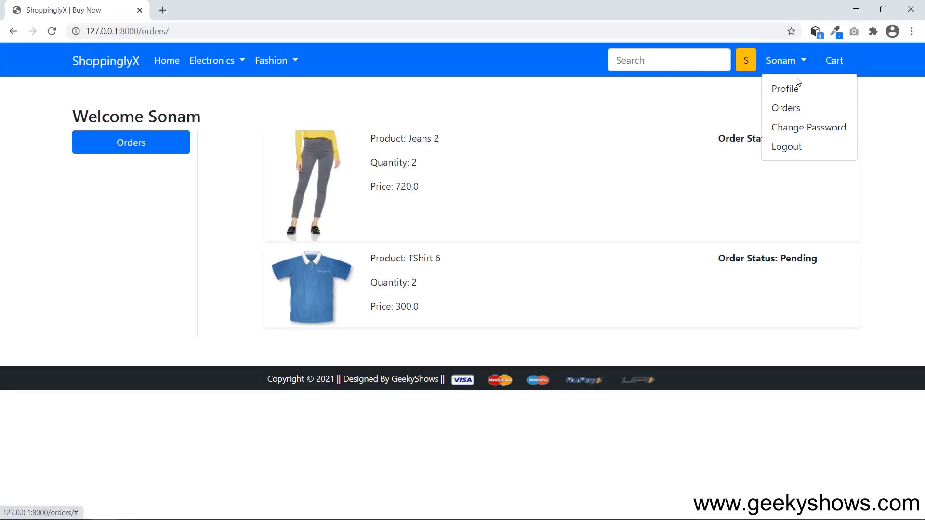
left_click(788, 106)
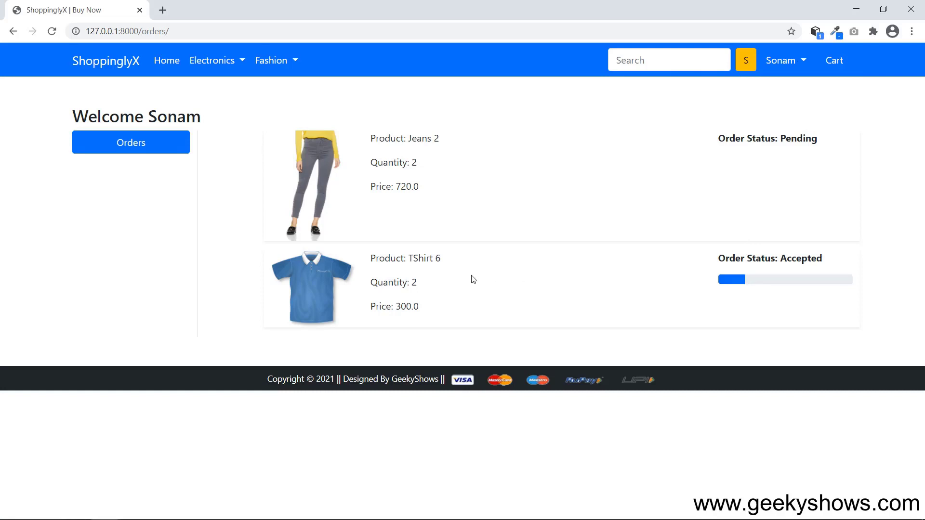
left_click_drag(754, 260, 792, 312)
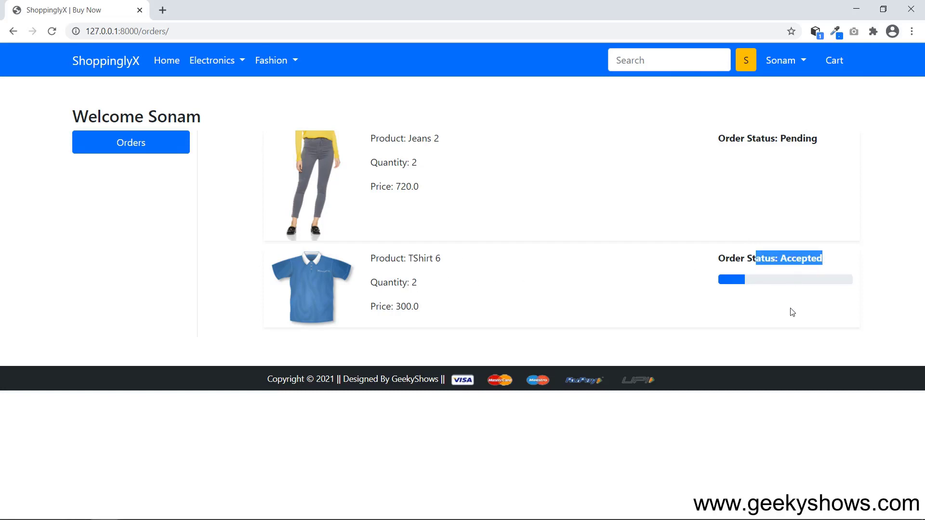
left_click(748, 255)
left_click_drag(744, 138, 875, 136)
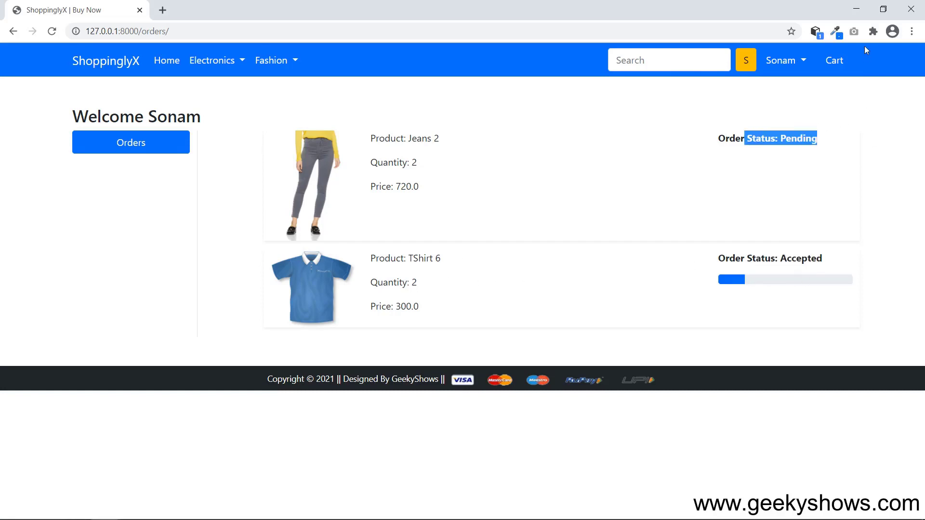
left_click(855, 10)
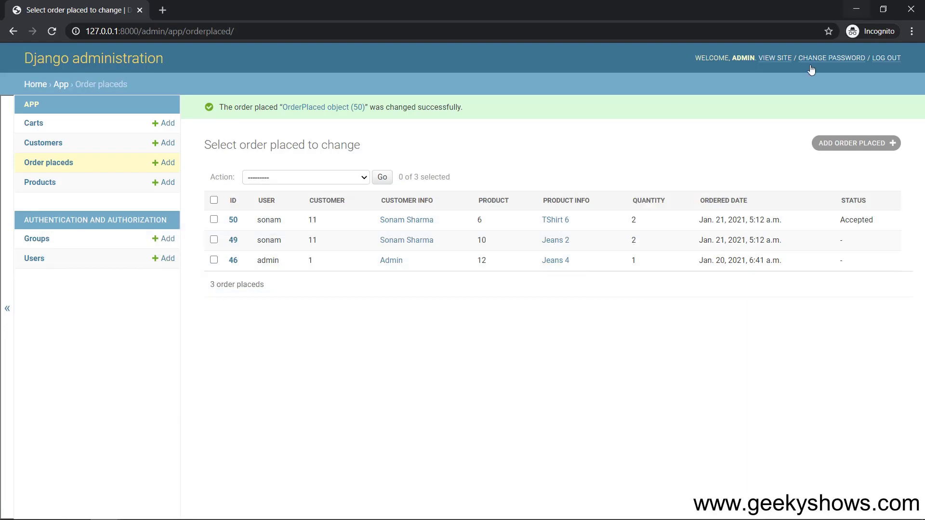
Set order 50's status to Packed, save, and confirm Packed on the customer's Orders page.
left_click(233, 220)
left_click(358, 284)
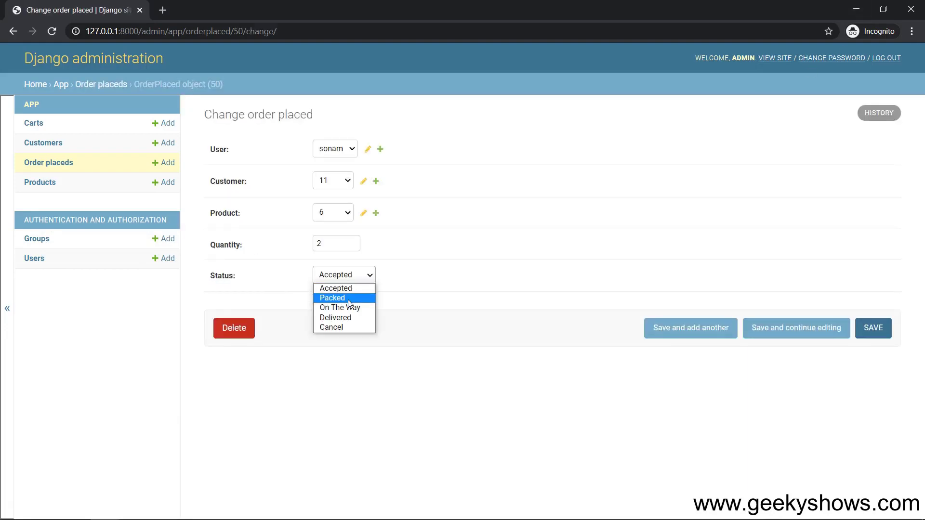
left_click(351, 299)
left_click(885, 330)
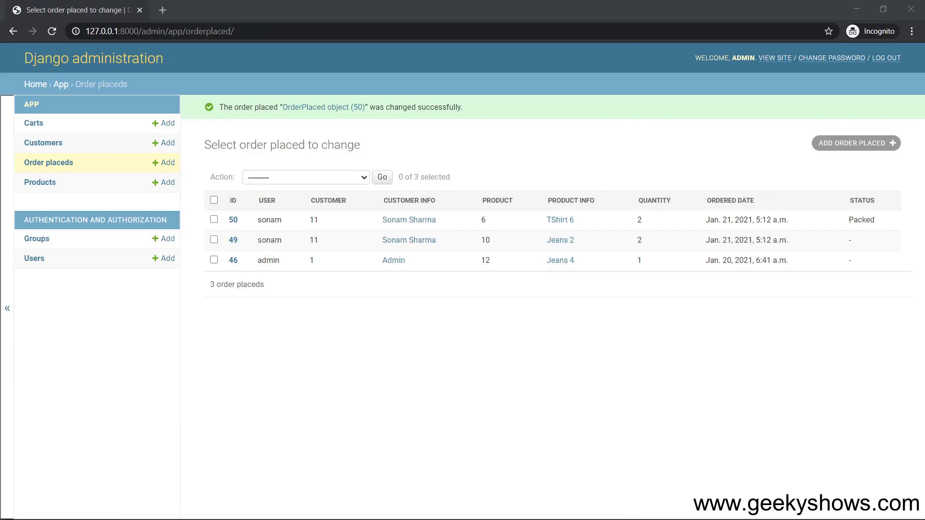
left_click(801, 64)
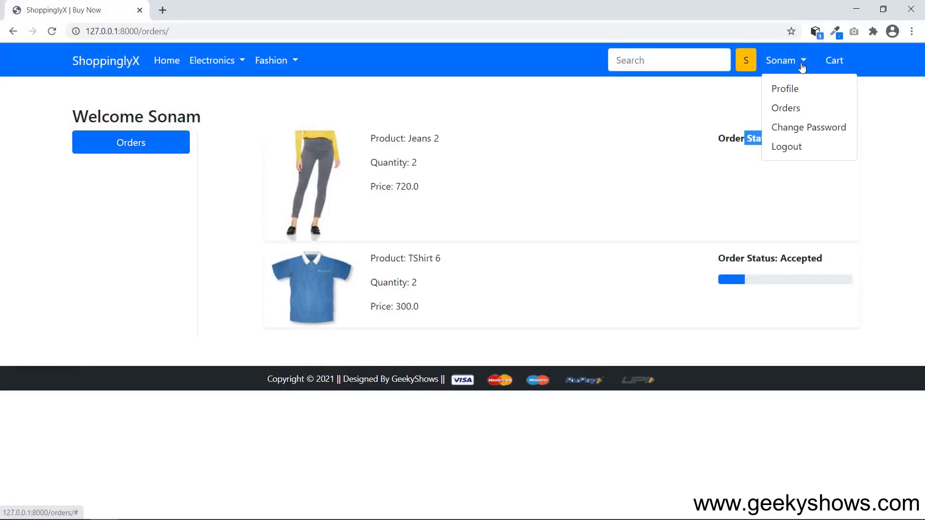
left_click(785, 108)
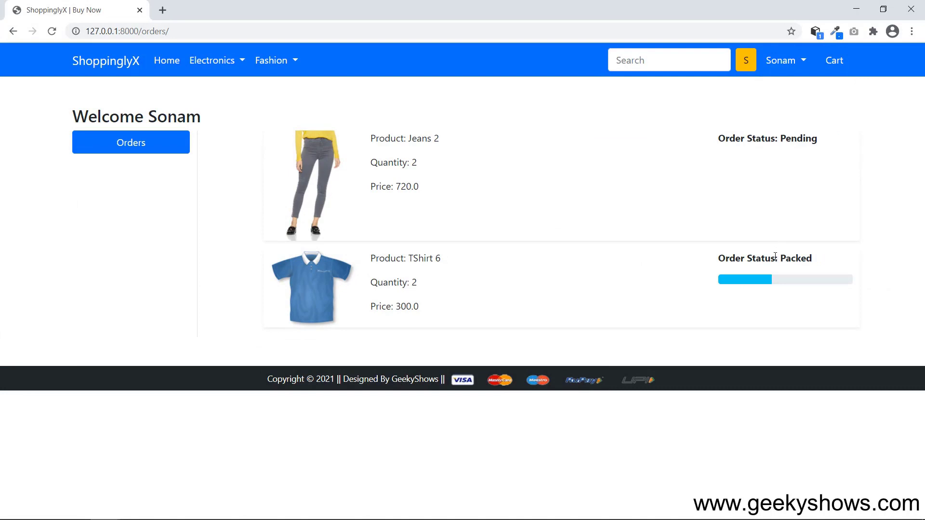
left_click_drag(775, 256, 824, 259)
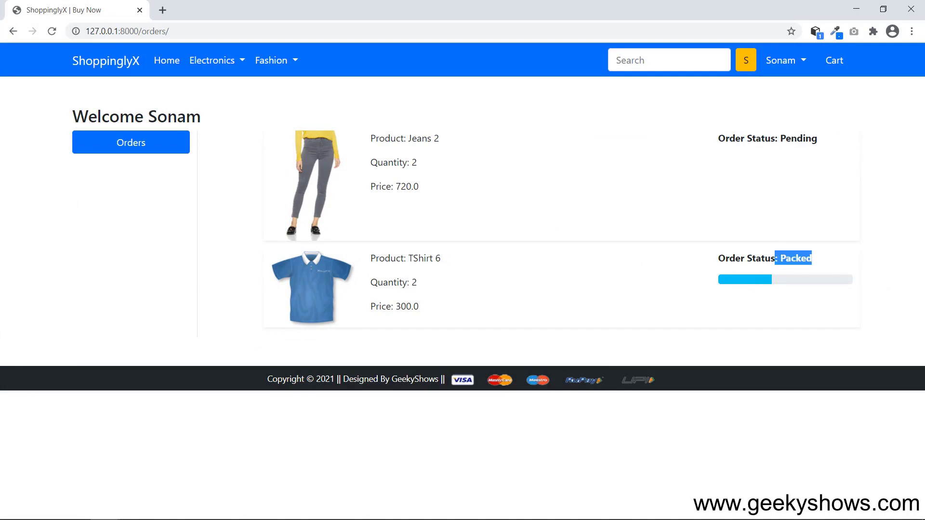
Advance order 50 to On The Way and reload the customer's Orders page to verify it.
key("alt+Tab")
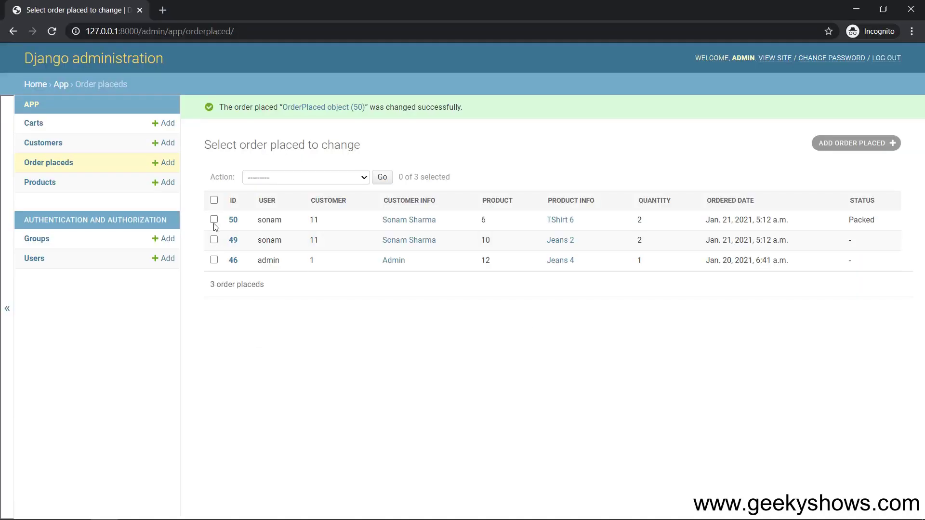
left_click(234, 220)
left_click(357, 277)
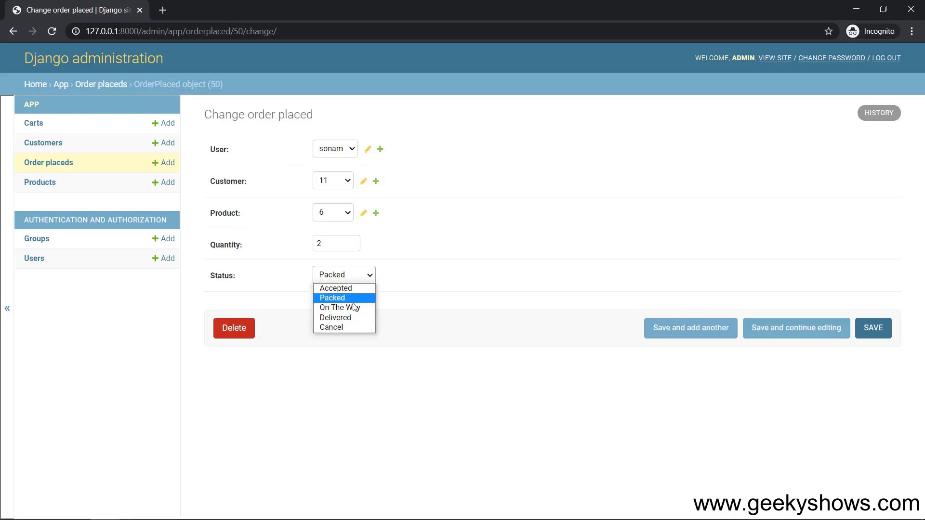
left_click(354, 306)
left_click(873, 328)
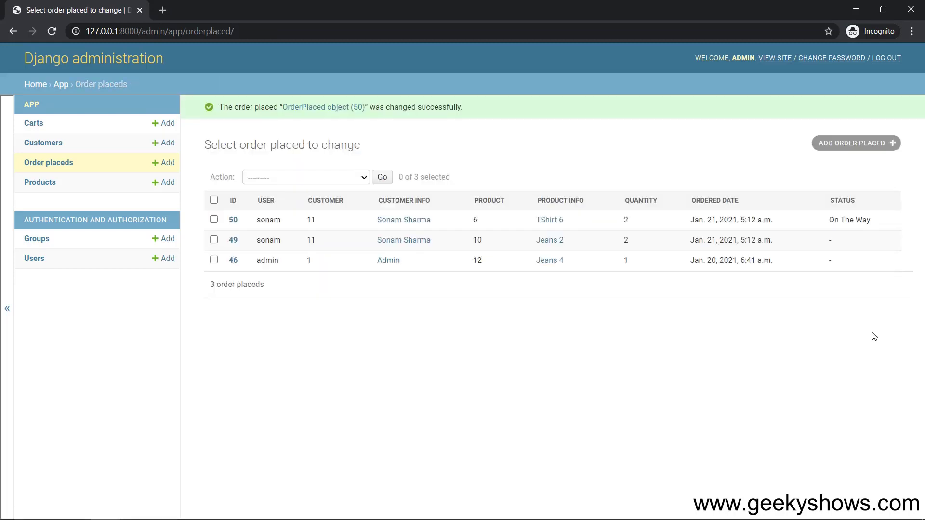
key("alt+Tab")
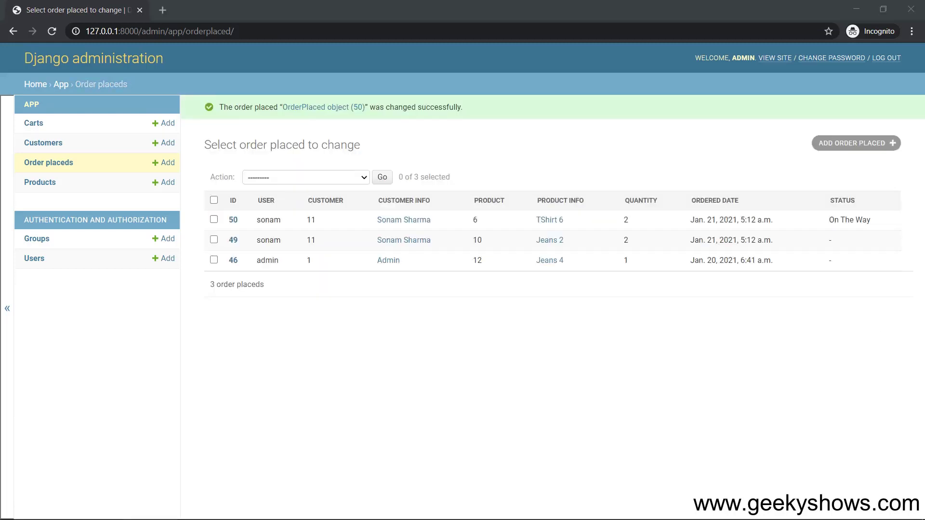
left_click(796, 63)
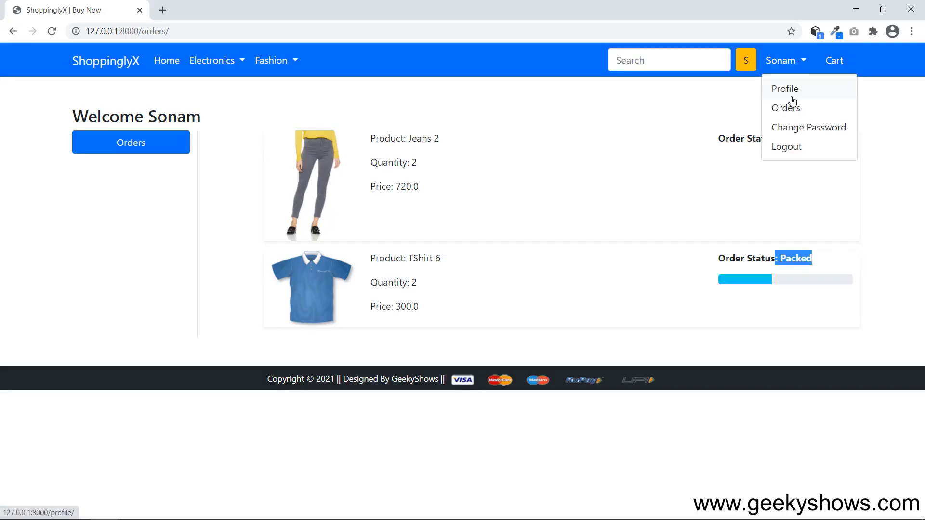
left_click(790, 106)
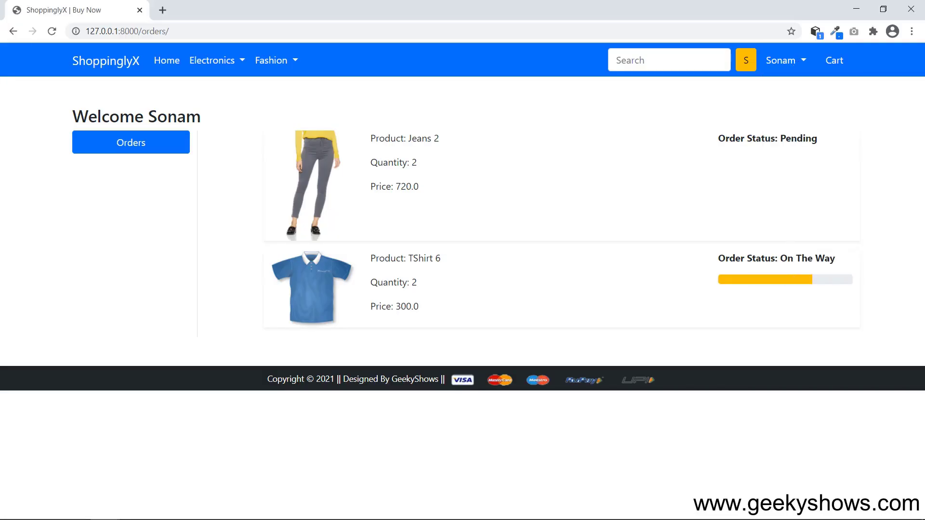
key("alt+Tab")
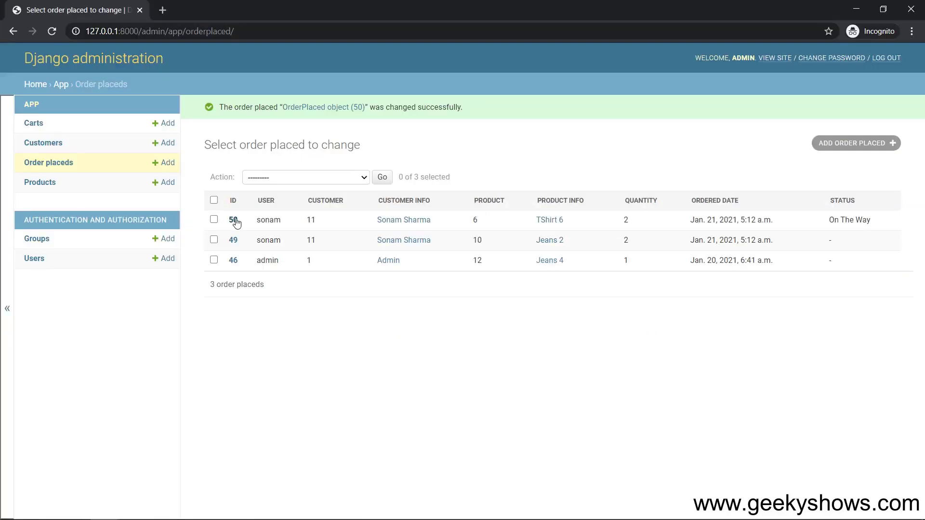
Change order 50's status to Delivered and save it in Django administration.
left_click(233, 220)
left_click(360, 277)
left_click(346, 316)
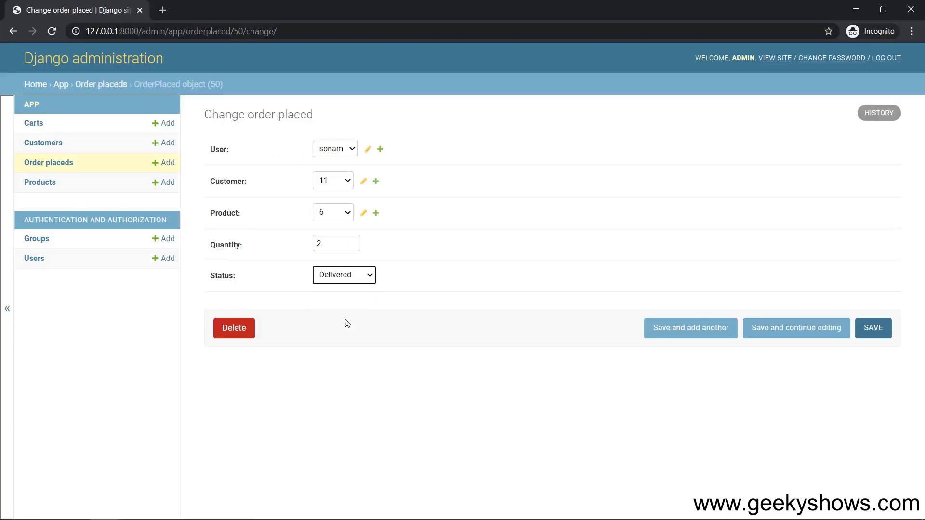
left_click(874, 327)
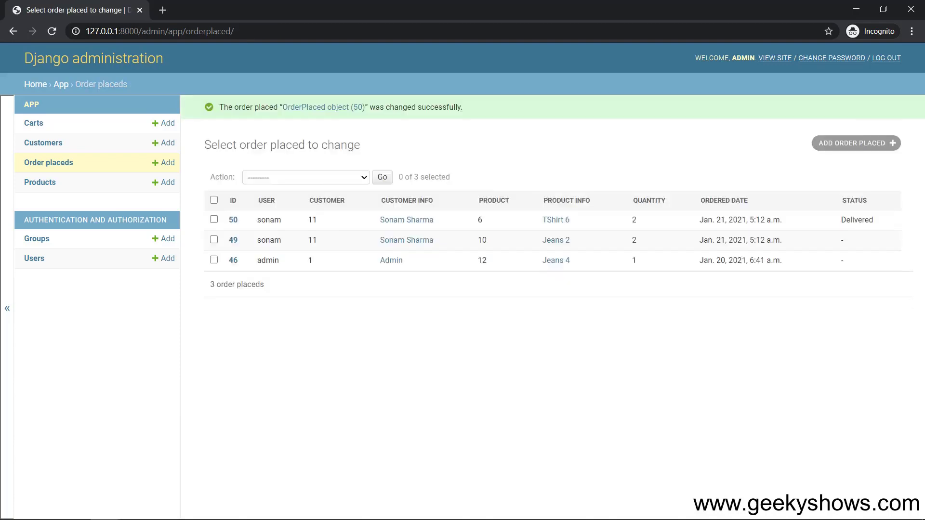
Check that the TShirt 6 order shows Delivered with a full green bar on the Orders page.
key("alt+Tab")
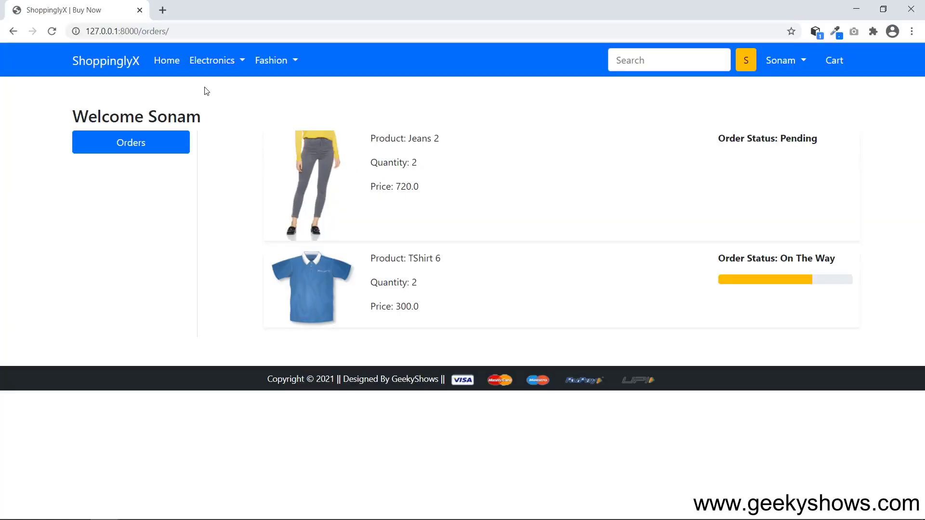
left_click(155, 148)
left_click_drag(756, 258, 834, 281)
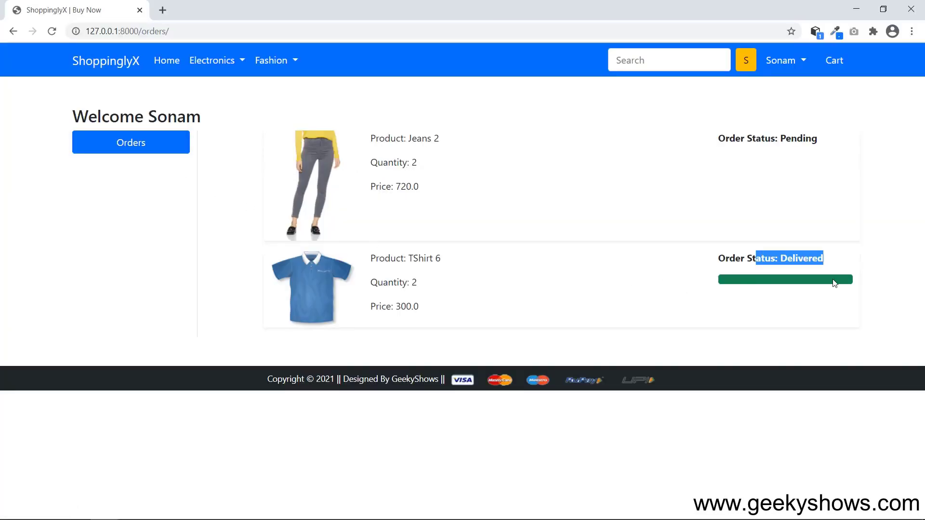
left_click_drag(371, 258, 541, 290)
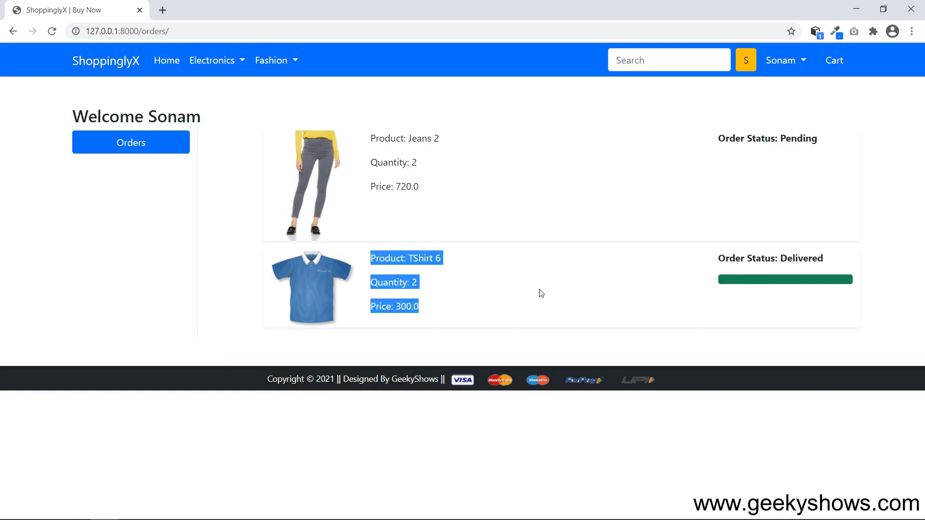
left_click(522, 279)
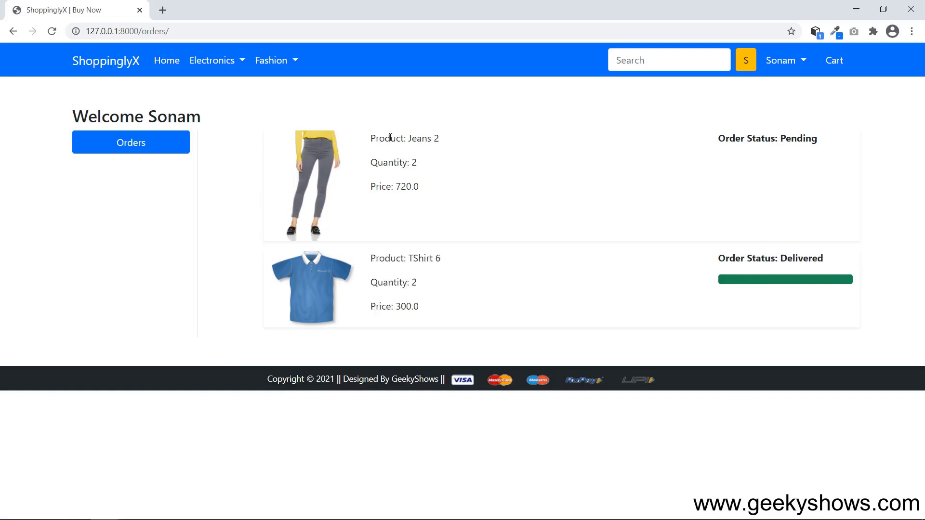
View the empty cart, log the customer out, and return to the store's home page.
left_click(804, 60)
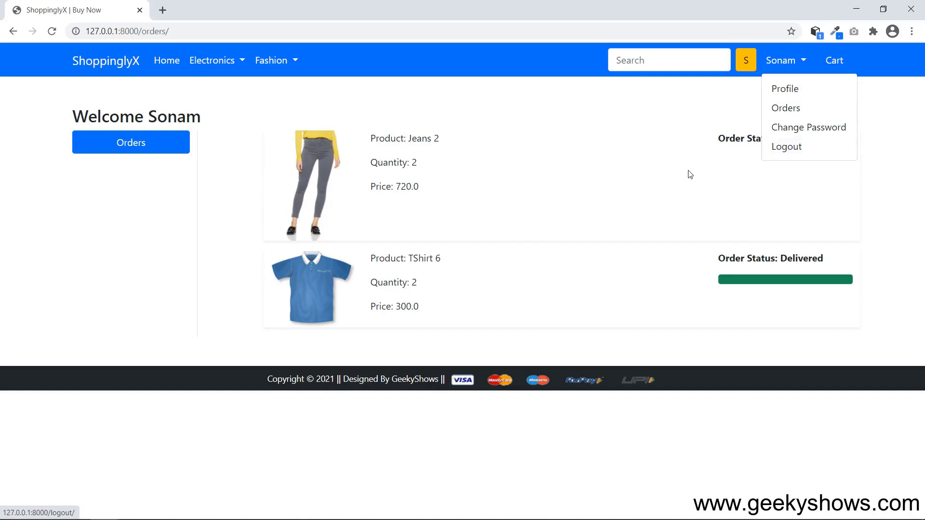
left_click(834, 60)
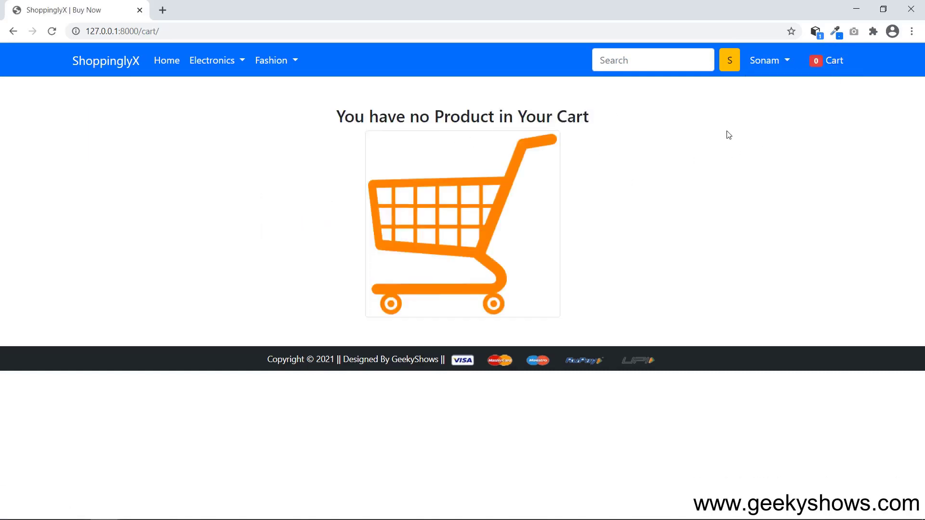
left_click(785, 60)
left_click(770, 147)
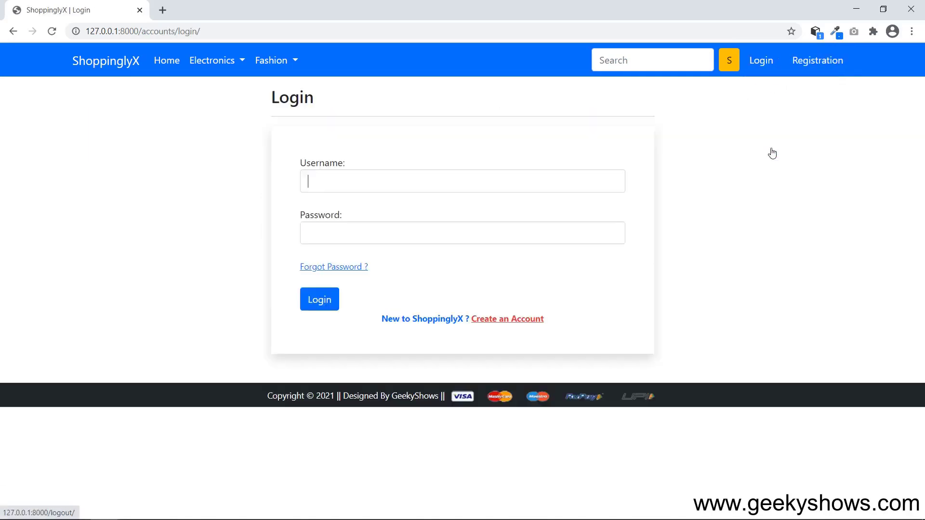
left_click(174, 59)
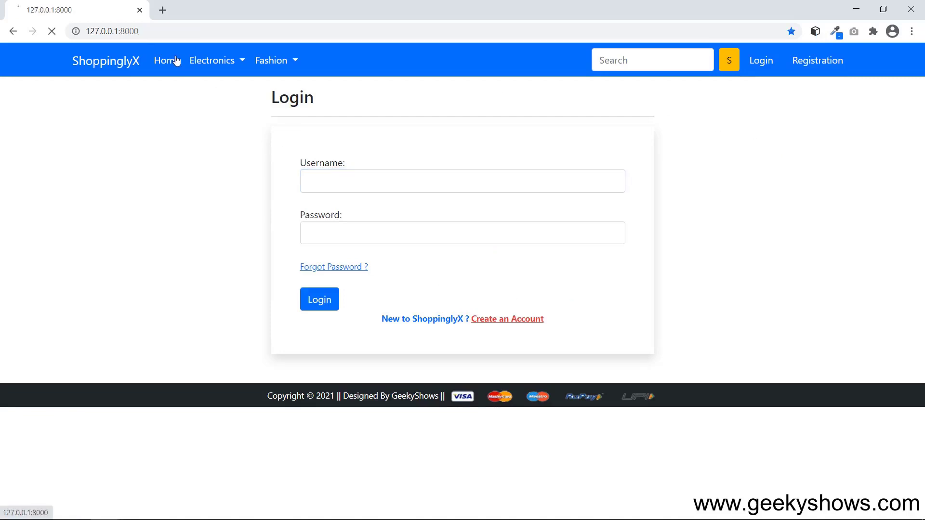
Scroll through the 128-video Django (Hindi) playlist, then go back to the ShoppinglyX home page.
left_click_drag(920, 129, 913, 103)
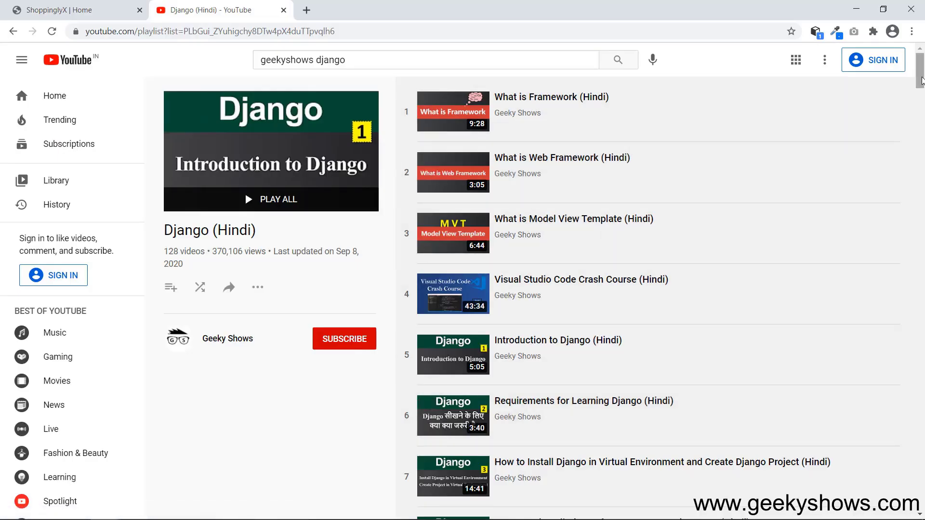
left_click_drag(921, 81, 922, 250)
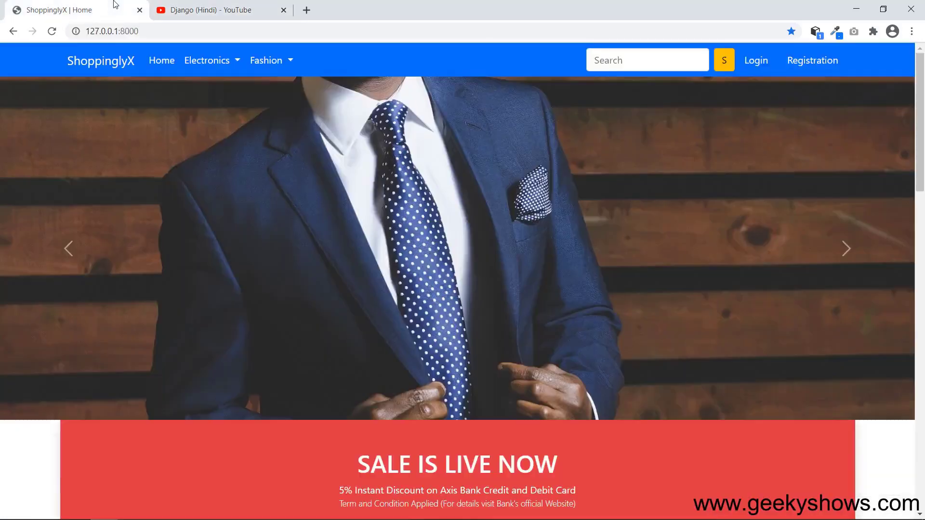
left_click(77, 10)
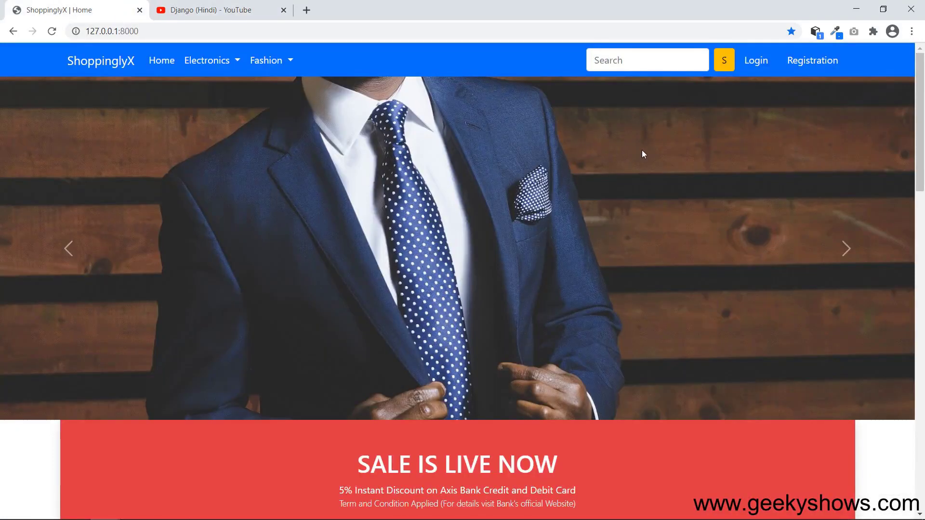